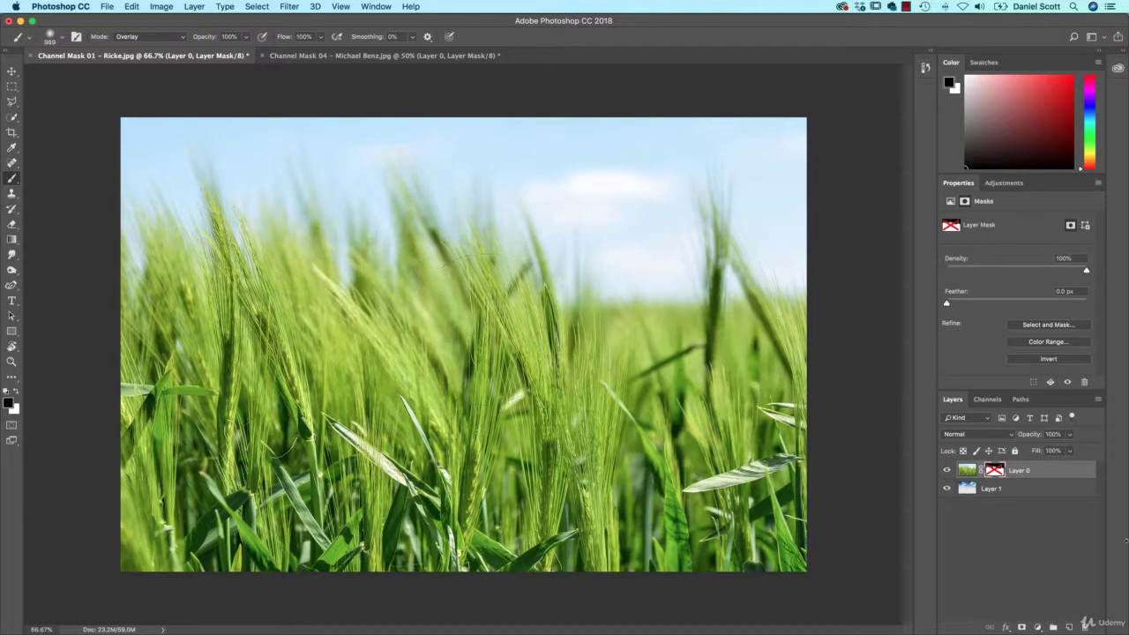
Re-enable the wheat Layer 0 mask, then switch to the Channel Mask 04 night-forest document.
shift+click(999, 473)
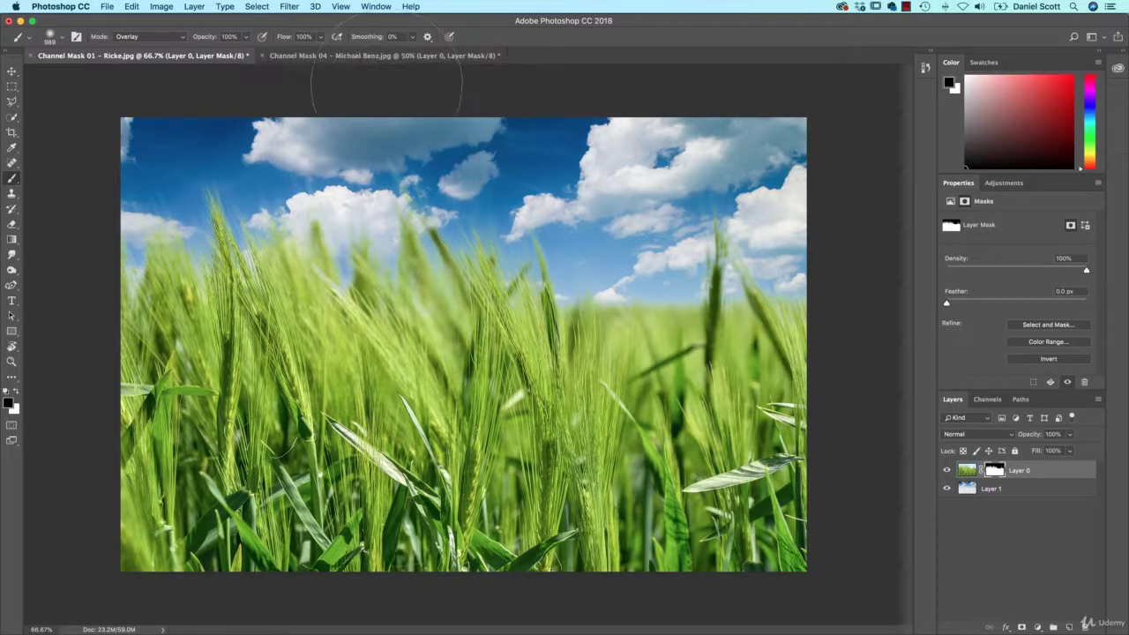
click(386, 55)
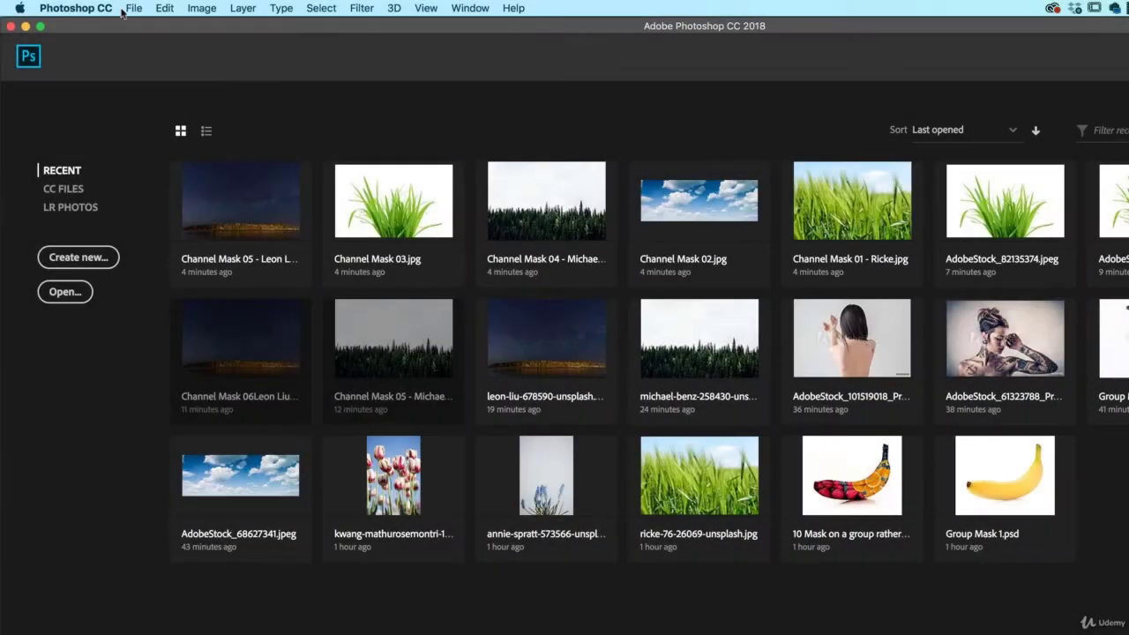
Open Channel Mask 01 through 05 together via File > Open.
click(130, 9)
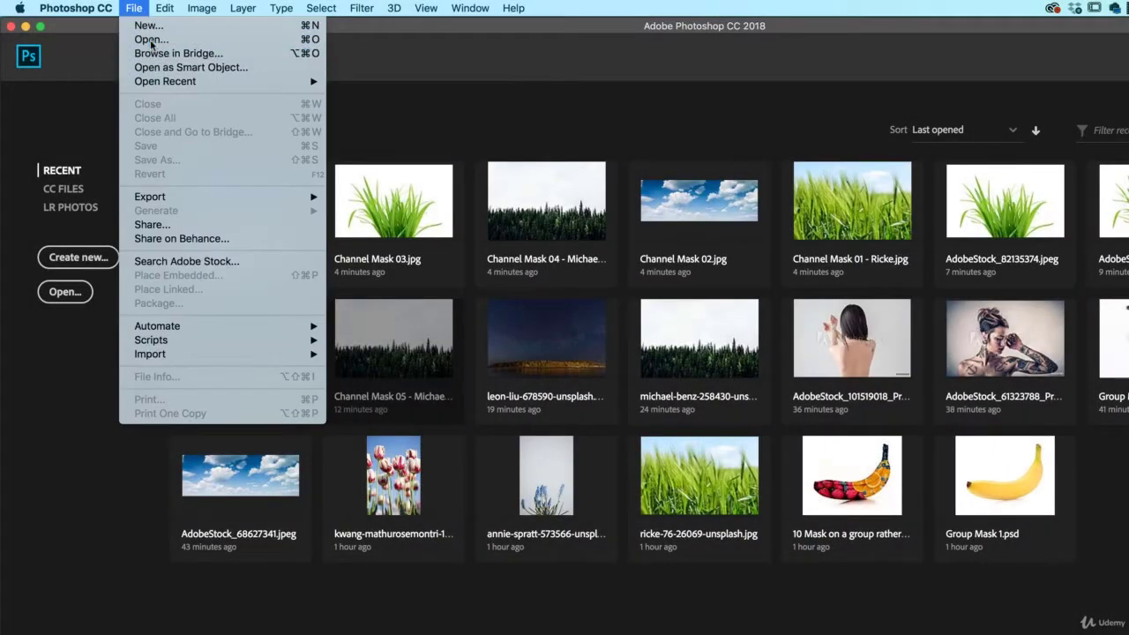
click(148, 36)
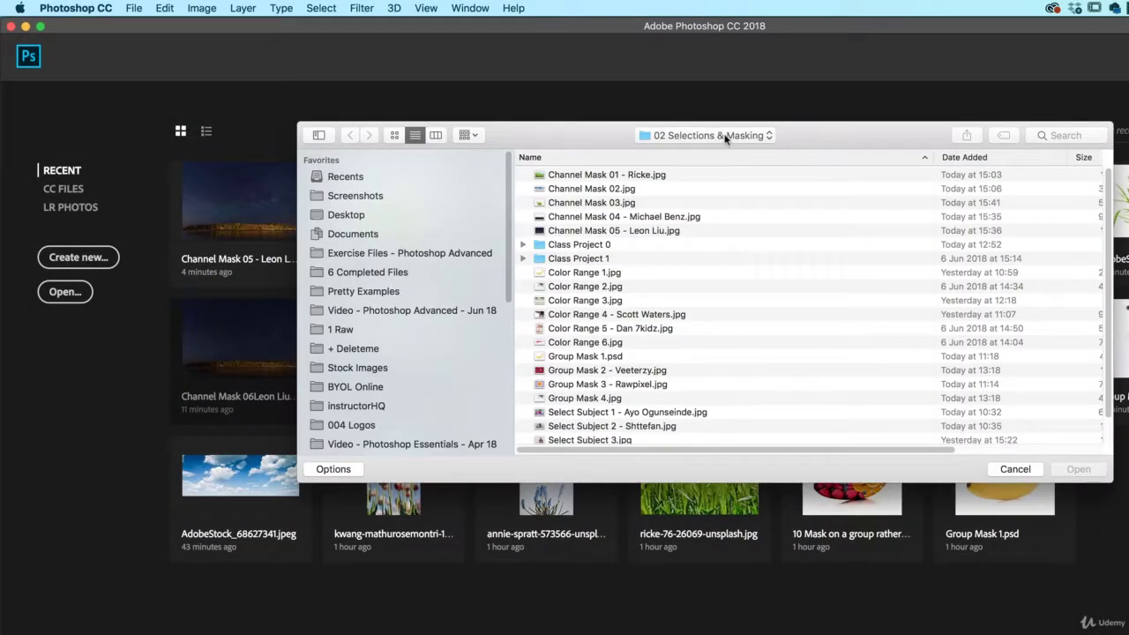
click(585, 177)
right_click(586, 229)
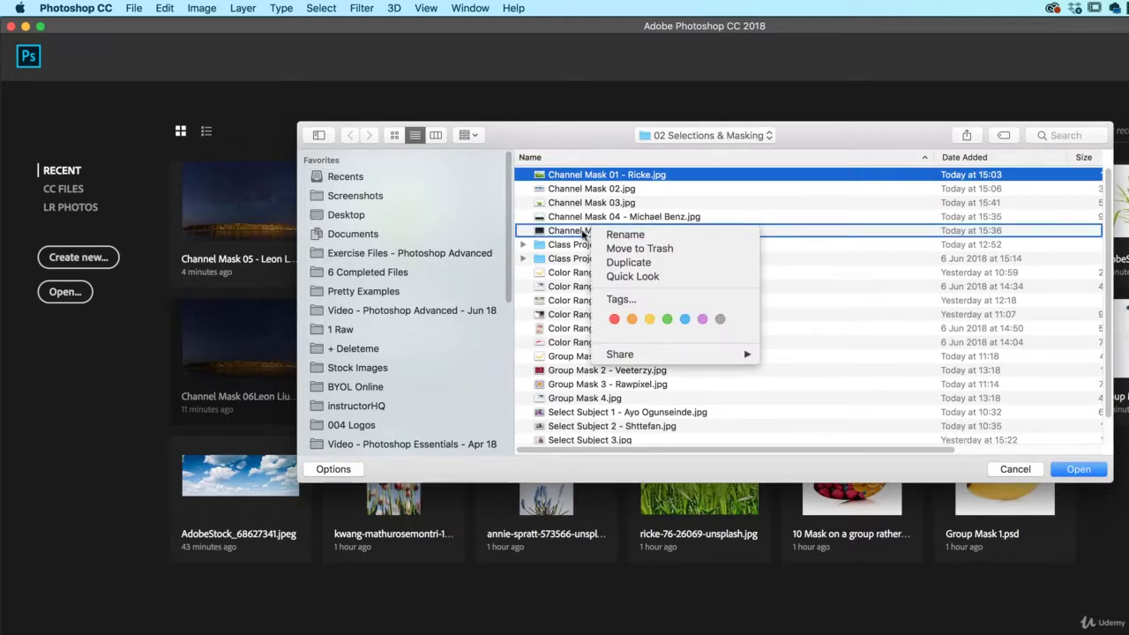
click(575, 185)
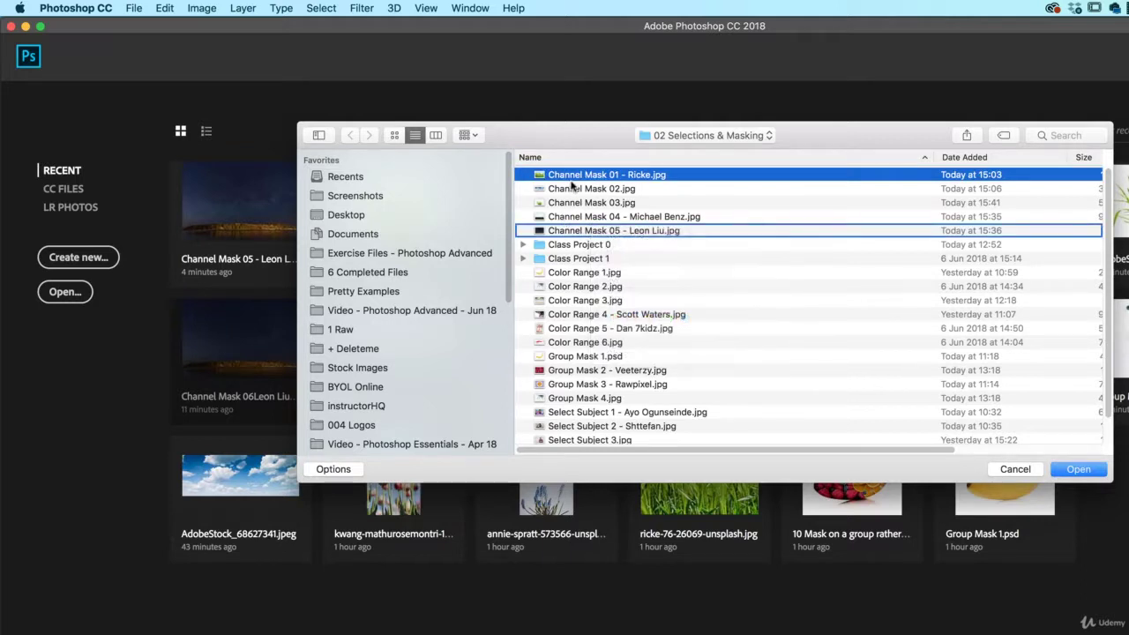
shift+click(603, 231)
click(1091, 473)
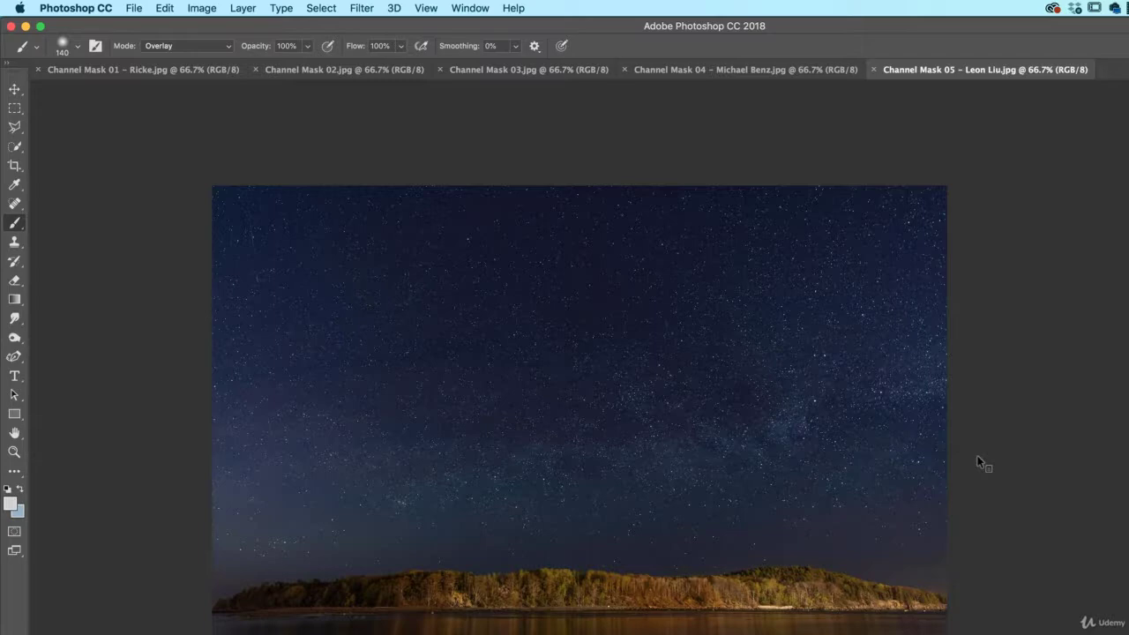
Cycle through the open documents to Channel Mask 01 - Ricke.jpg.
key(ctrl+Tab)
key(ctrl+Tab)
key(ctrl+Tab)
key(ctrl+Tab)
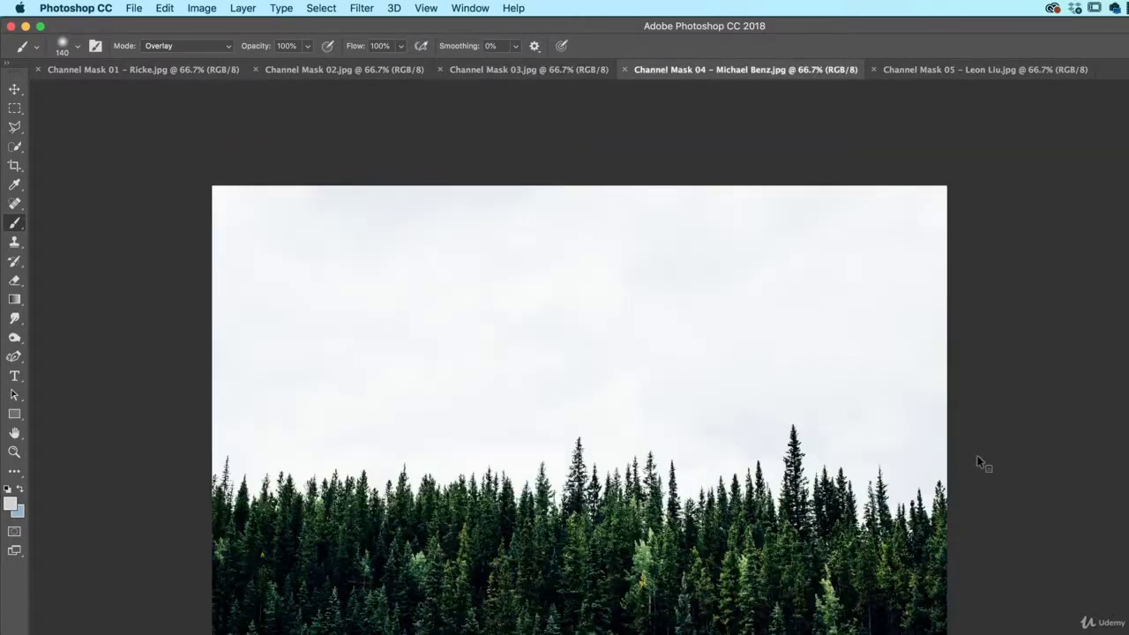
key(ctrl+Tab)
key(ctrl+Tab)
key(ctrl+Tab)
key(ctrl+Tab)
key(ctrl+Tab)
key(ctrl+Tab)
key(ctrl+Tab)
key(ctrl+Tab)
key(ctrl+Tab)
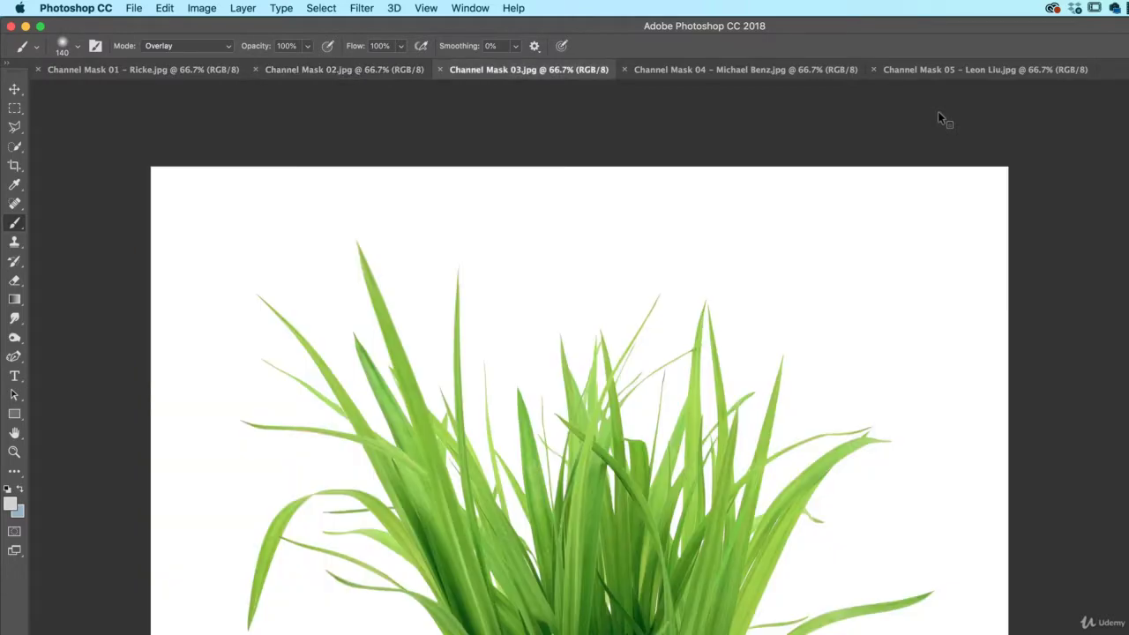
key(ctrl+Tab)
key(ctrl+Tab)
key(ctrl+Tab)
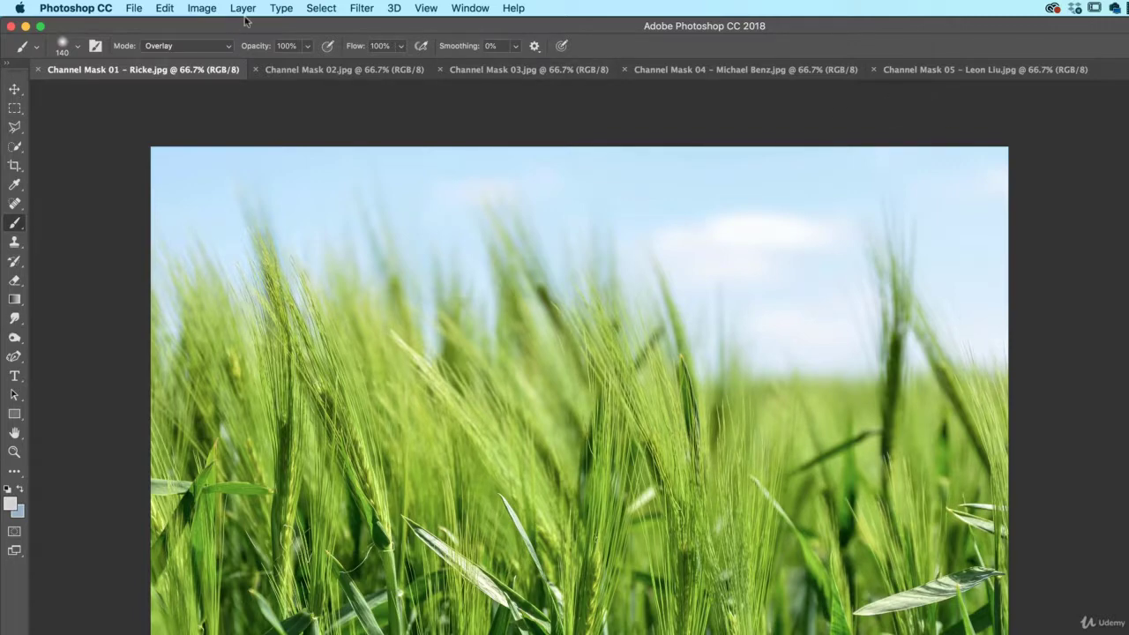
click(324, 8)
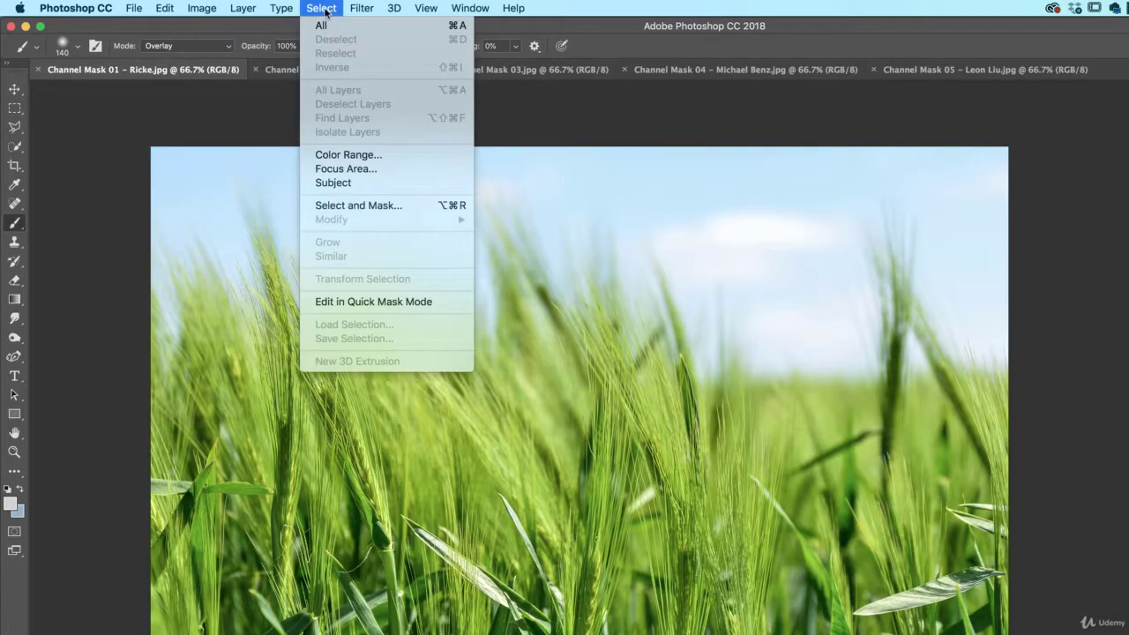
click(353, 209)
click(940, 290)
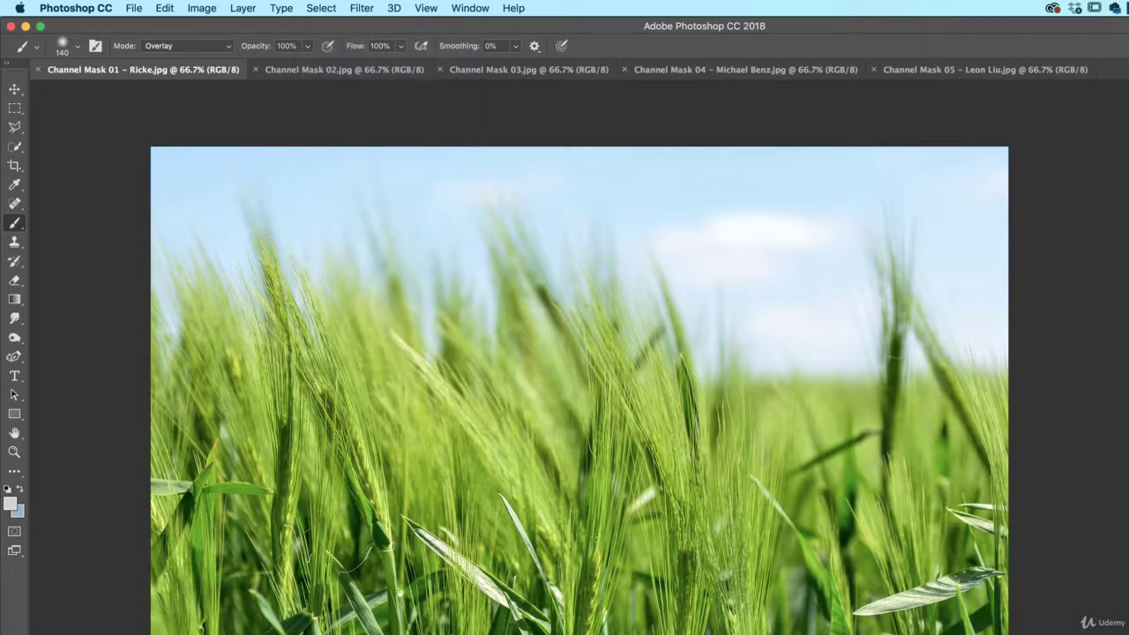
click(319, 8)
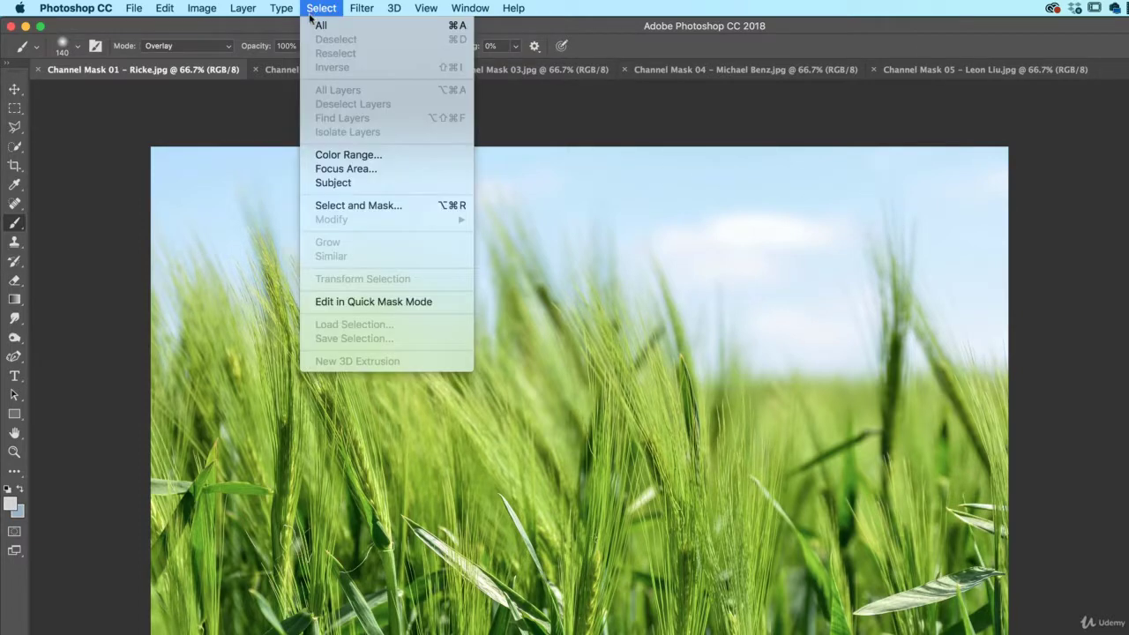
click(333, 182)
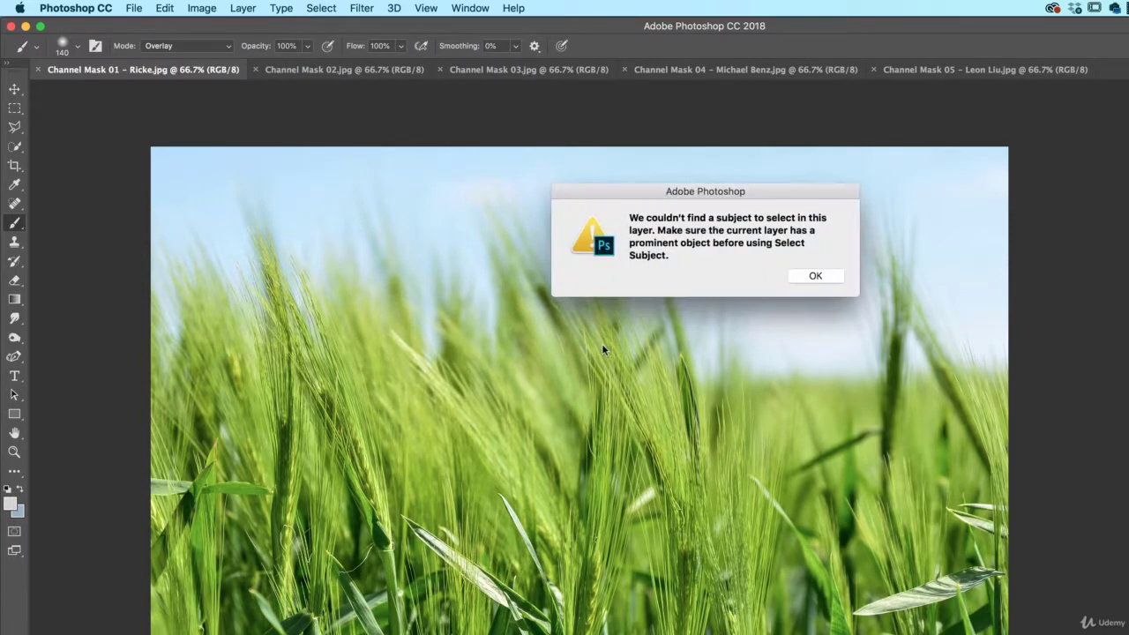
click(830, 275)
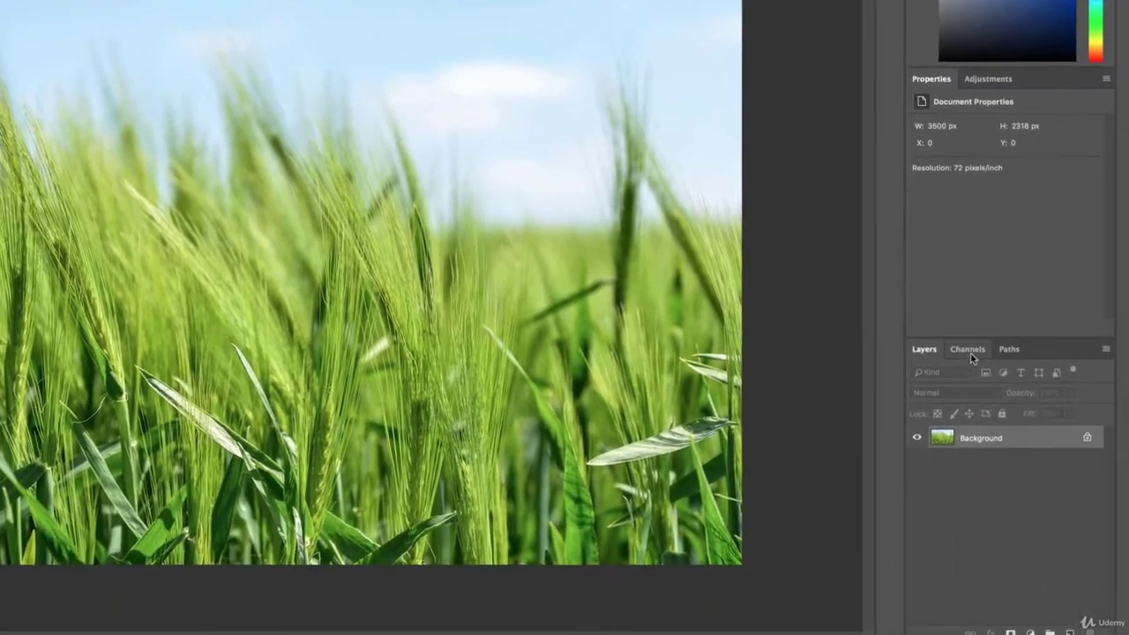
Compare the Red, Green and Blue channels, ending on the high-contrast Blue channel.
click(969, 354)
click(967, 393)
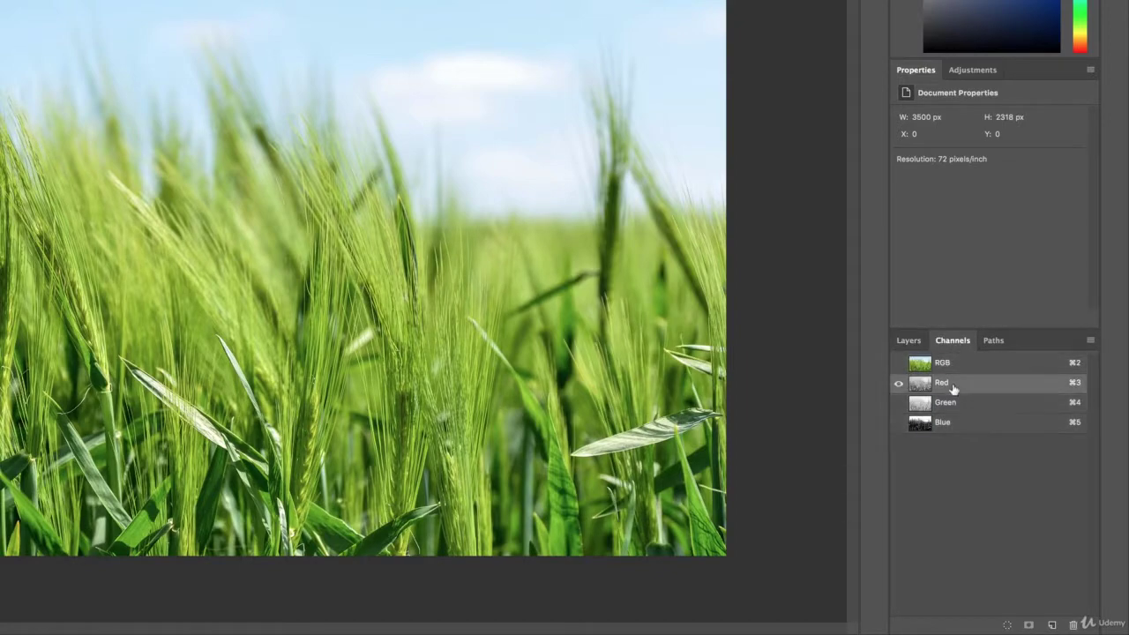
click(956, 403)
click(959, 424)
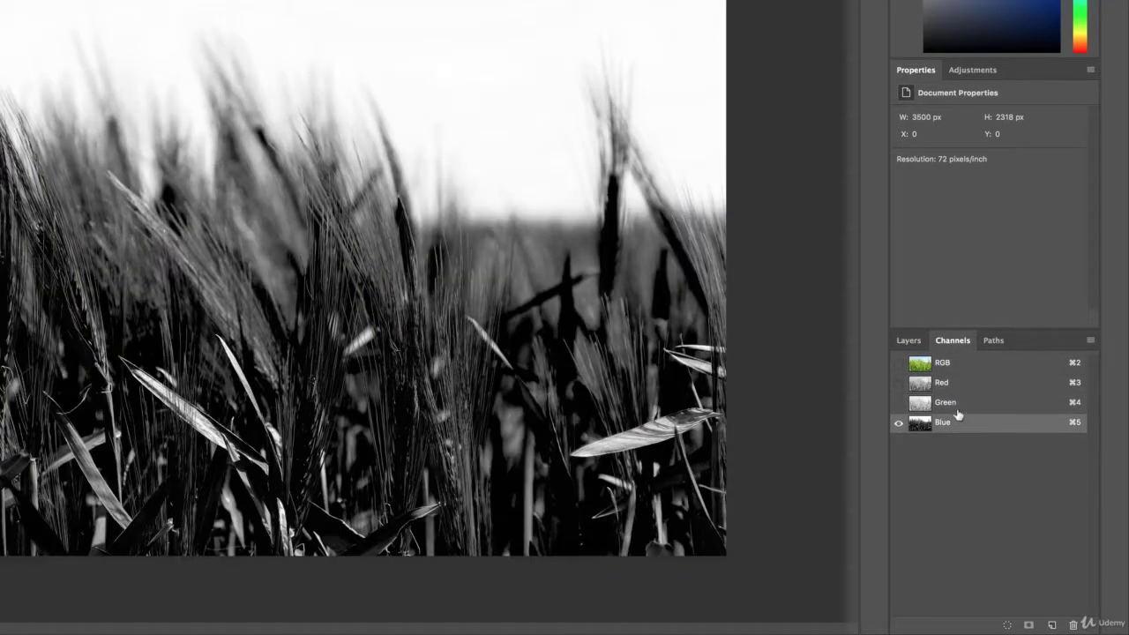
click(956, 402)
click(956, 384)
click(956, 422)
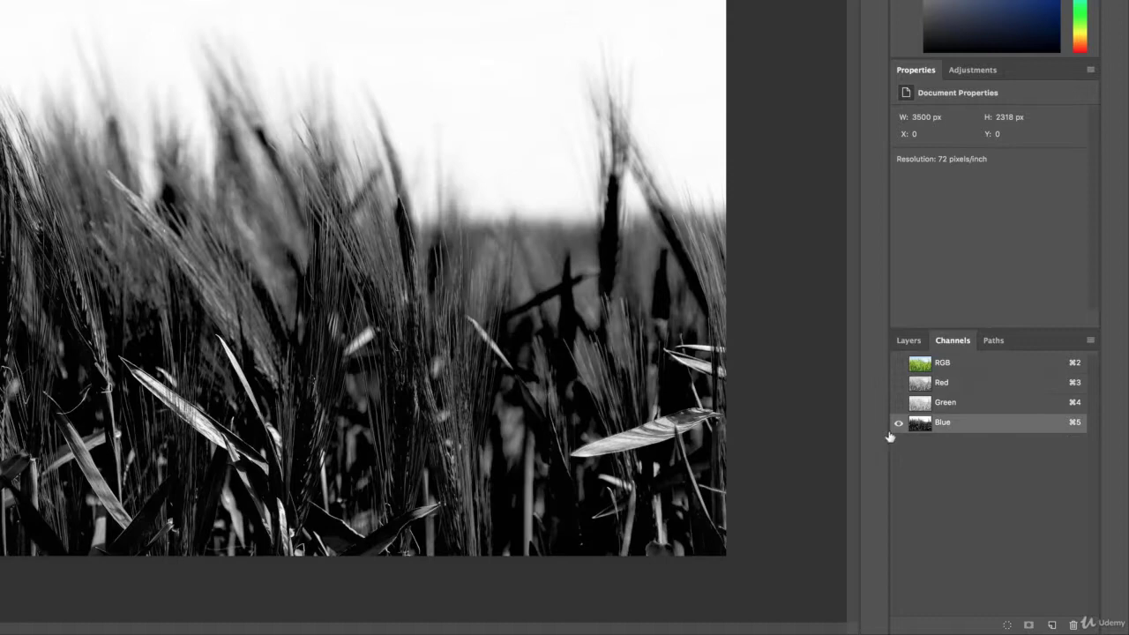
Duplicate the Blue channel and view only the Blue copy channel.
right_click(962, 433)
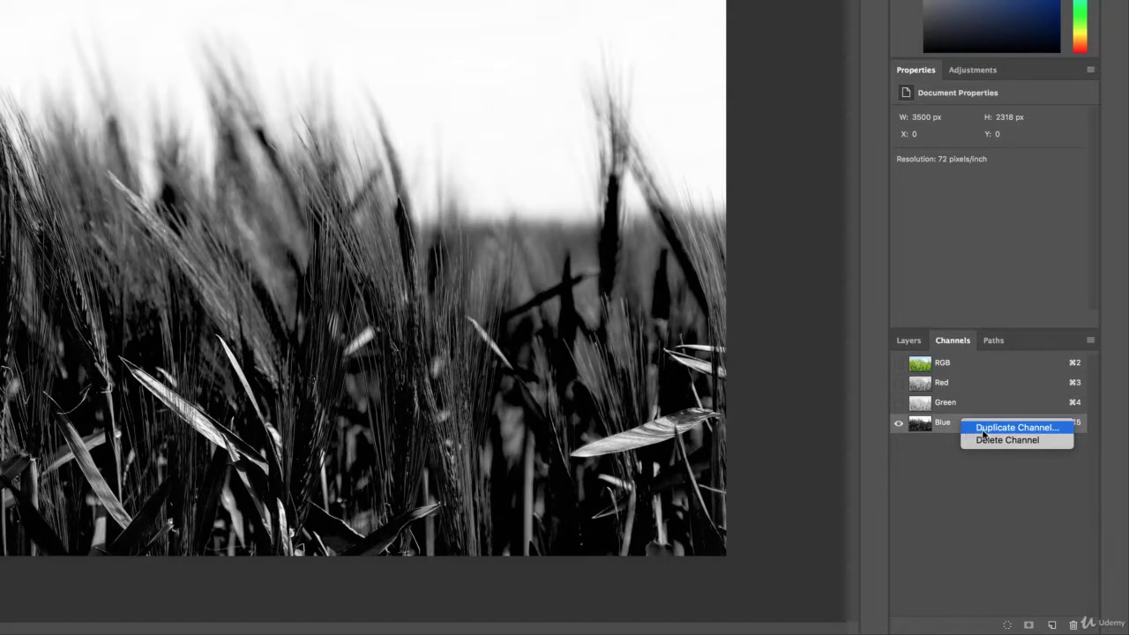
click(979, 430)
click(557, 183)
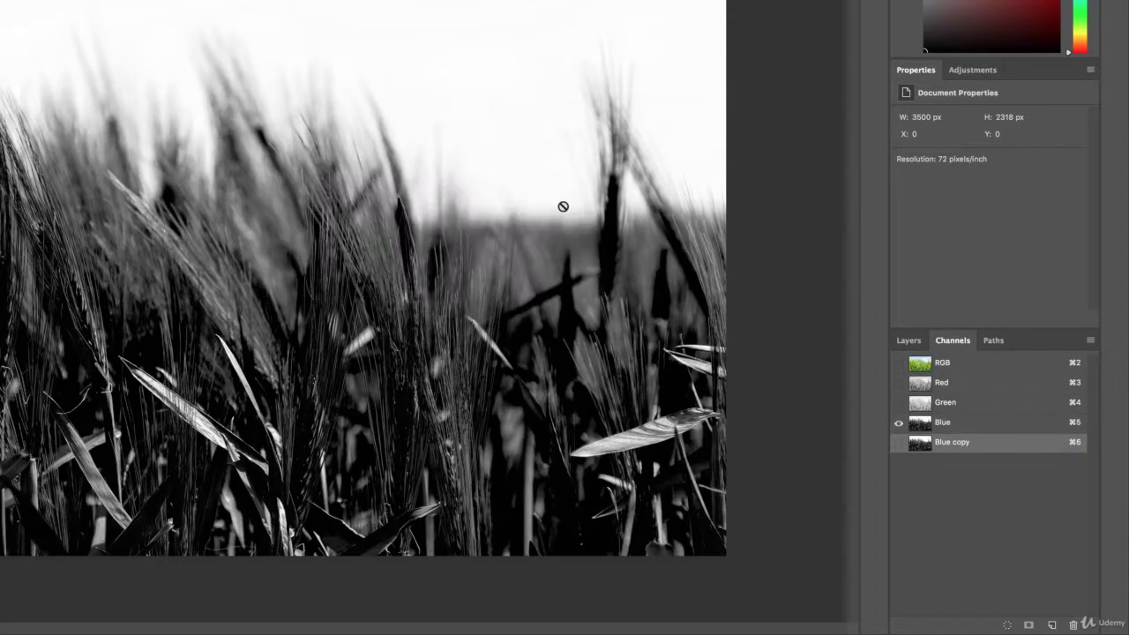
click(898, 441)
click(898, 423)
Set Blue copy's Levels input sliders to 20, 0.61 and 237.
key(super+l)
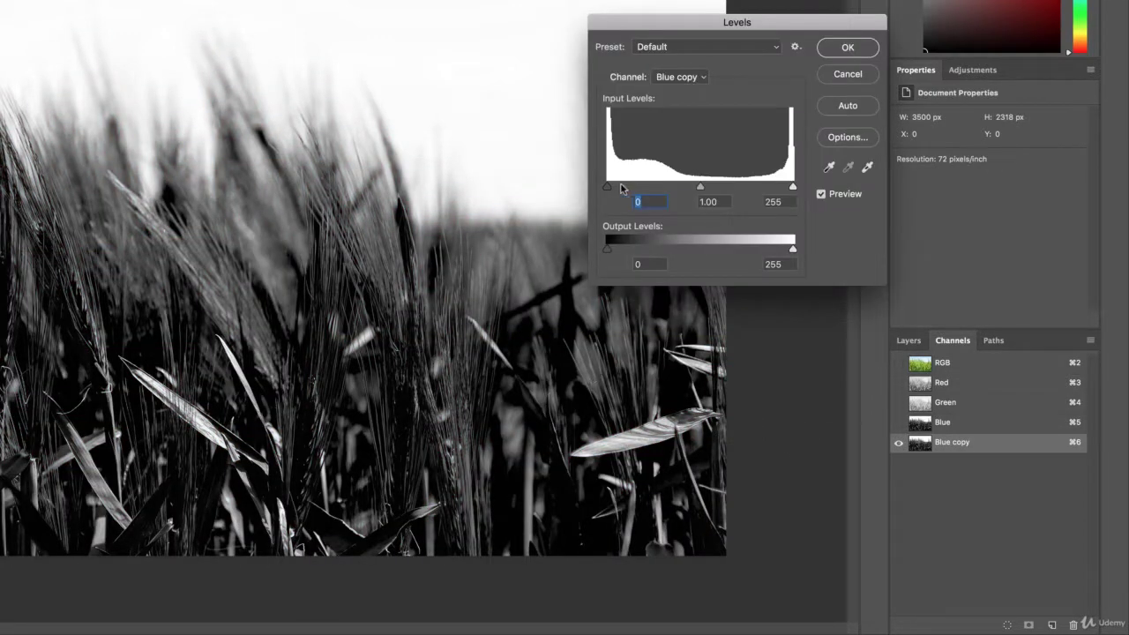
drag(606, 187, 625, 191)
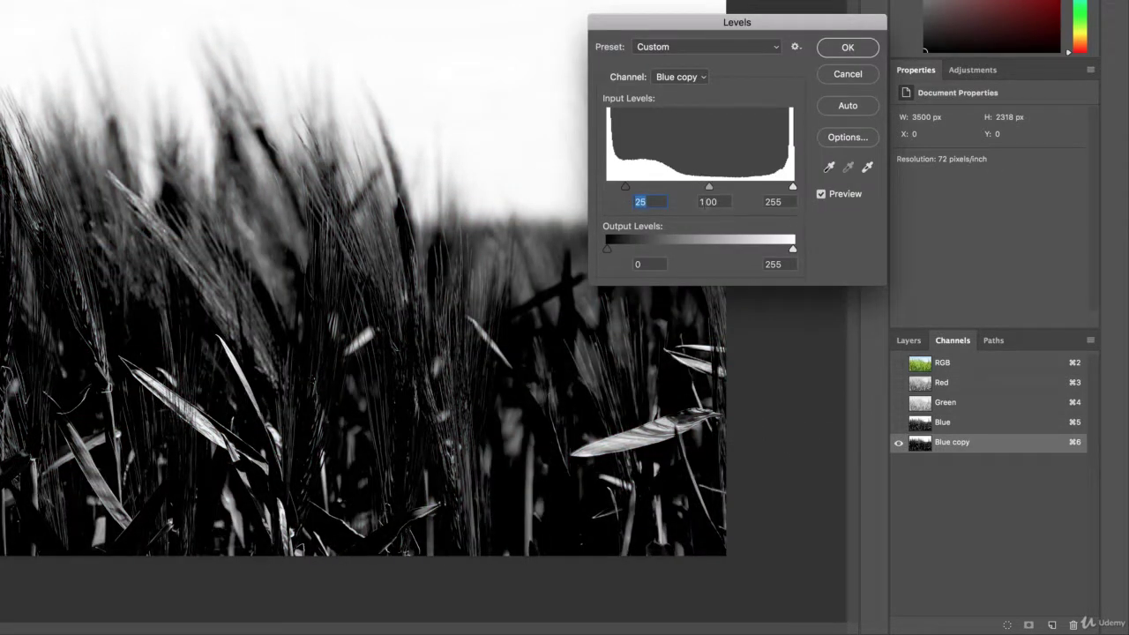
mouse_move(708, 187)
mouse_down()
mouse_move(678, 189)
mouse_move(708, 187)
mouse_up()
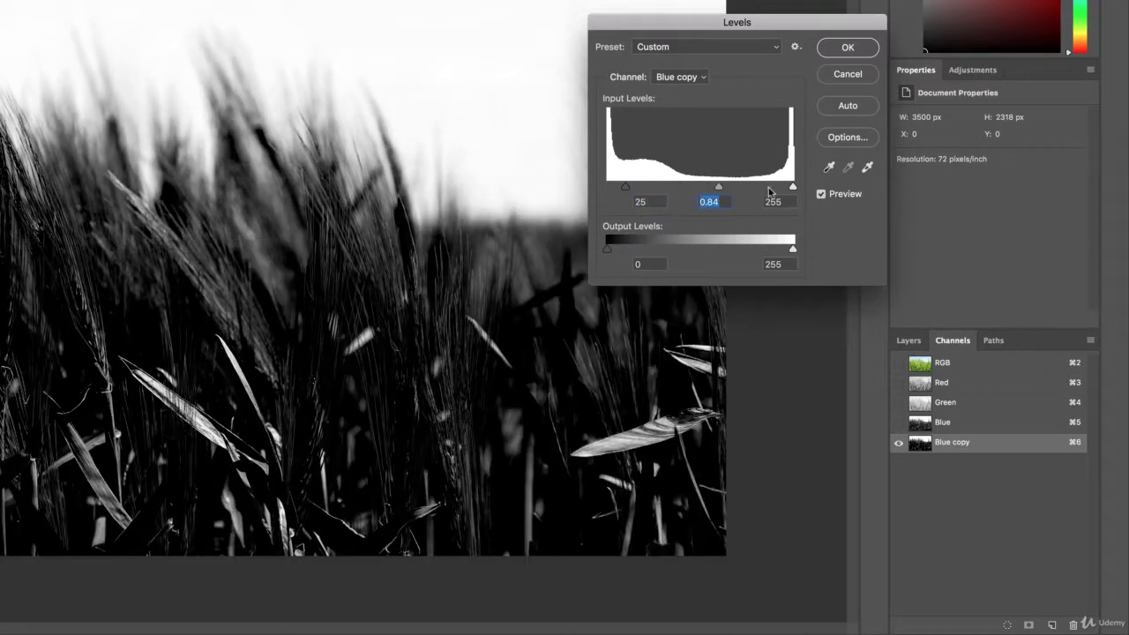
drag(792, 187, 726, 188)
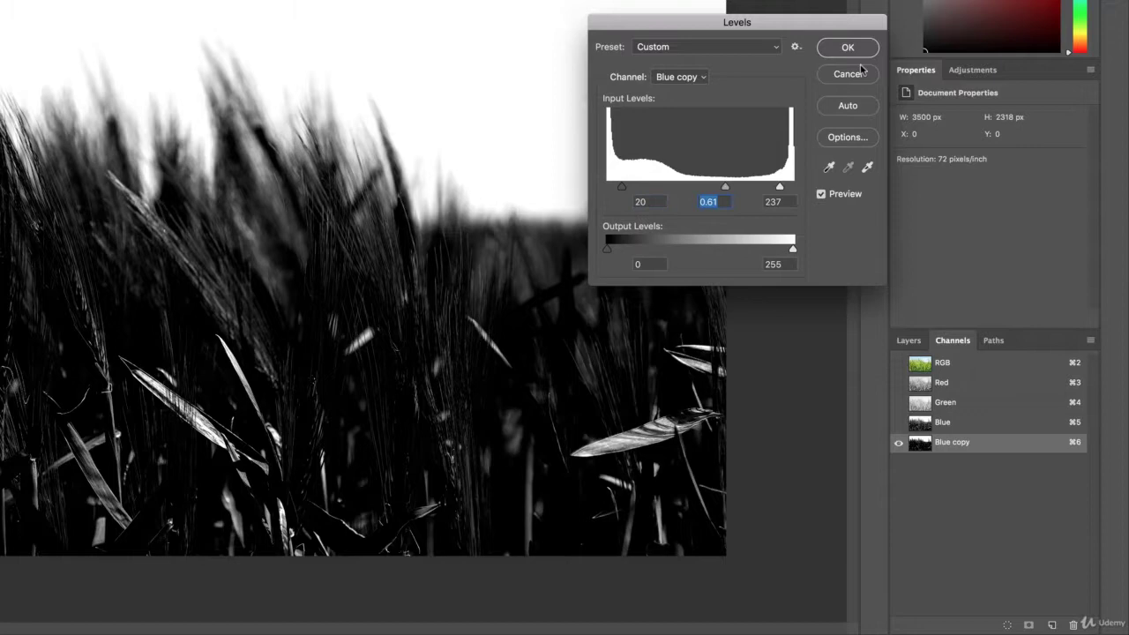
Apply the Levels, set the brush to Normal mode and enlarge it to about 832 pixels.
key(Return)
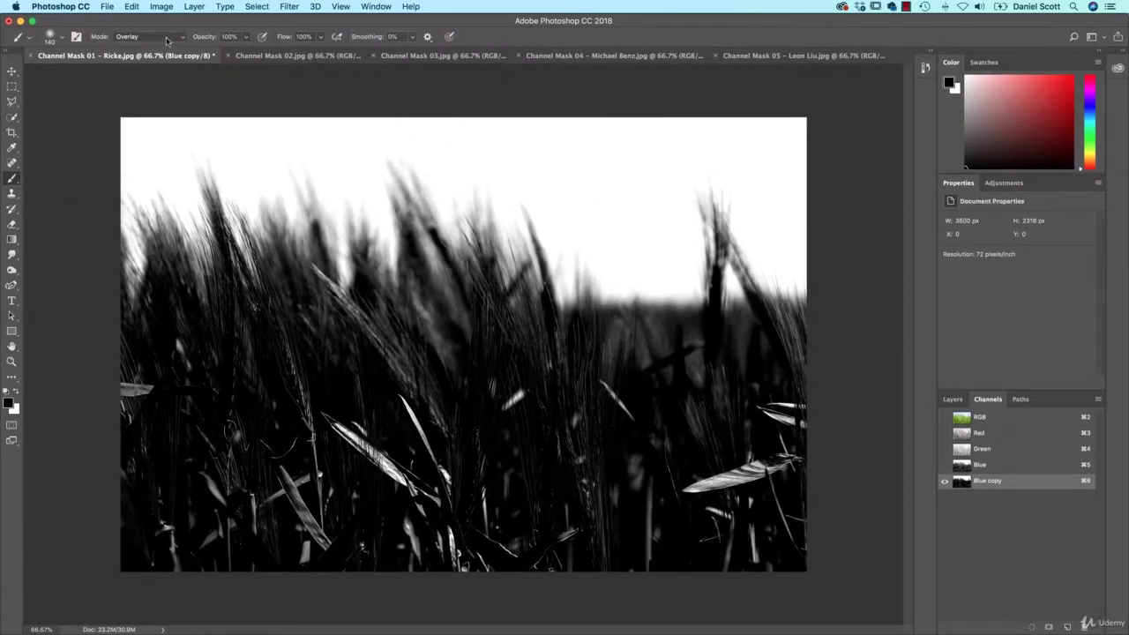
click(167, 42)
mouse_move(369, 468)
mouse_down()
mouse_move(543, 509)
mouse_move(209, 515)
mouse_move(321, 490)
mouse_move(313, 443)
mouse_move(166, 494)
mouse_move(156, 409)
mouse_move(460, 580)
mouse_move(622, 575)
mouse_move(818, 519)
mouse_move(757, 458)
mouse_move(661, 514)
mouse_move(285, 506)
mouse_move(463, 460)
mouse_move(488, 431)
mouse_move(387, 442)
mouse_move(444, 448)
mouse_move(364, 450)
mouse_move(240, 322)
mouse_move(131, 376)
mouse_move(395, 365)
mouse_move(378, 348)
mouse_move(652, 416)
mouse_move(677, 386)
mouse_move(737, 388)
mouse_move(795, 353)
mouse_move(446, 361)
mouse_up()
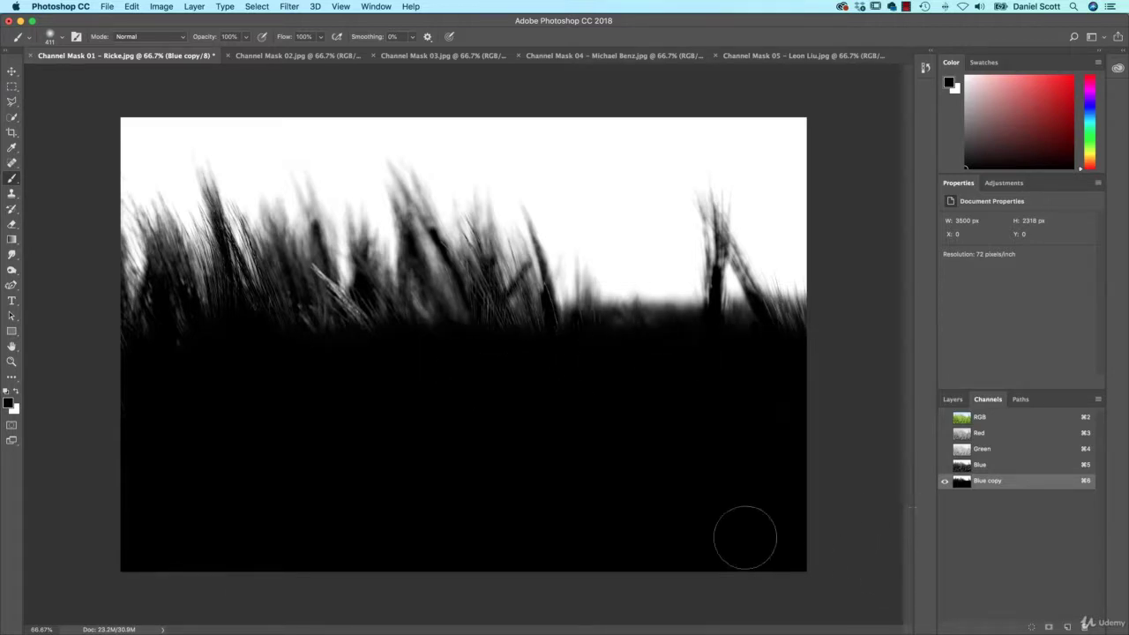
Load Blue copy as a selection and add a layer mask hiding the sky, redoing the wrong first mask.
super+click(962, 481)
click(994, 422)
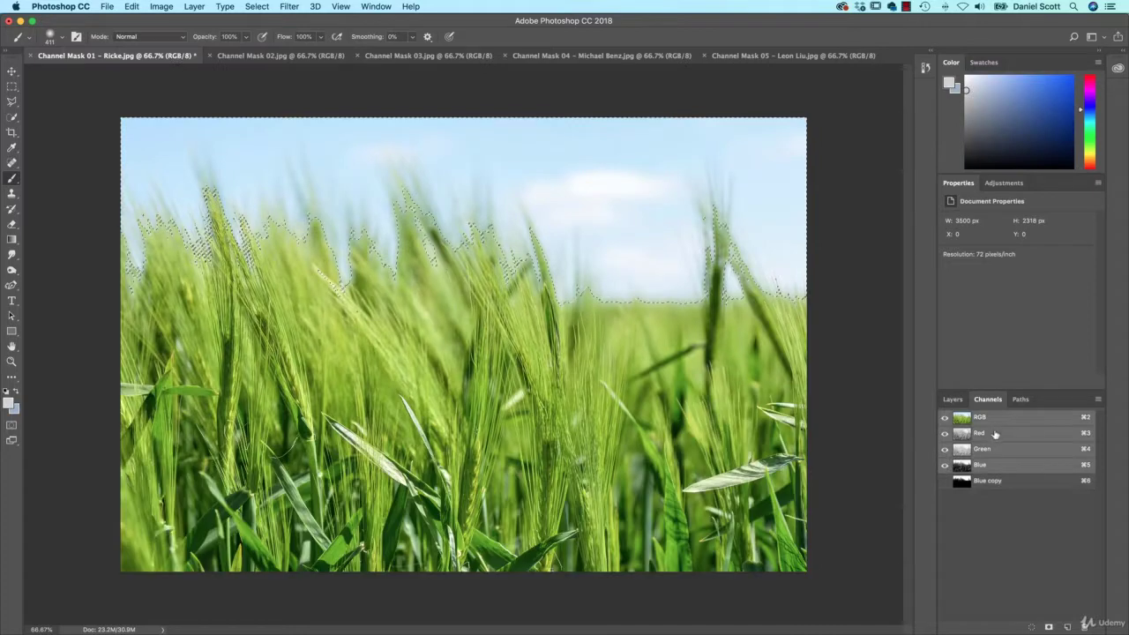
click(952, 398)
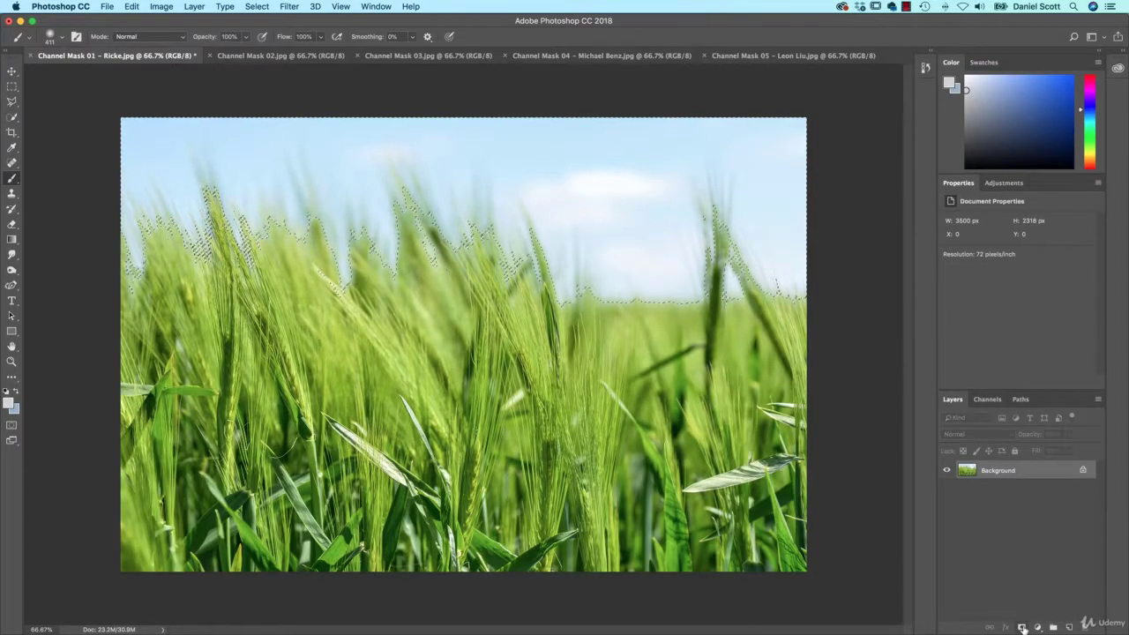
click(1021, 627)
key(super+z)
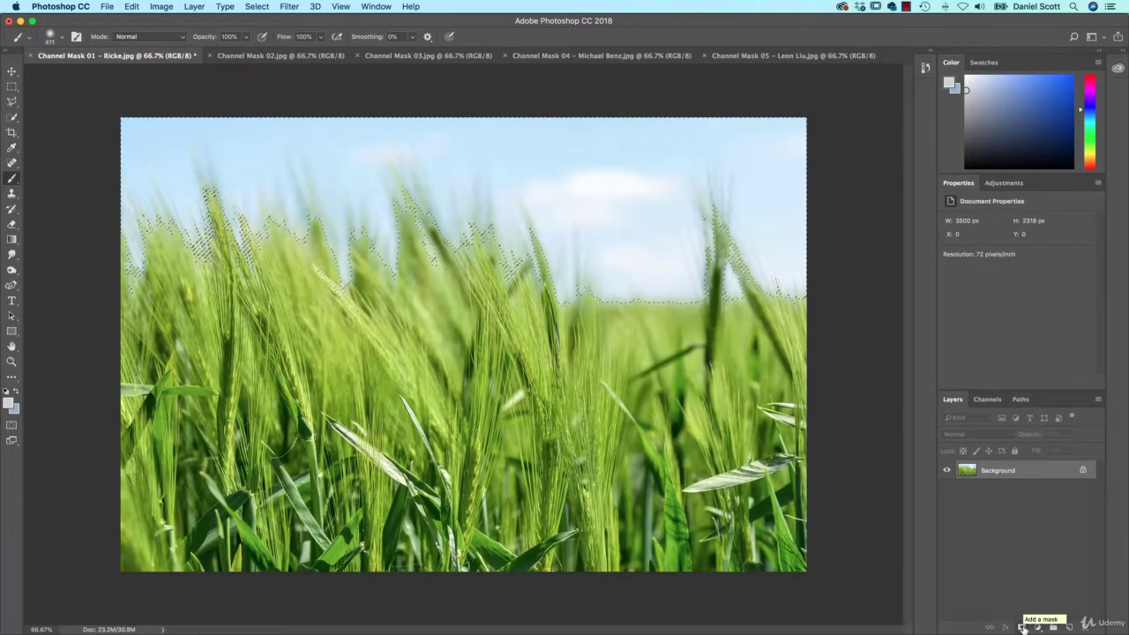
alt+click(1021, 627)
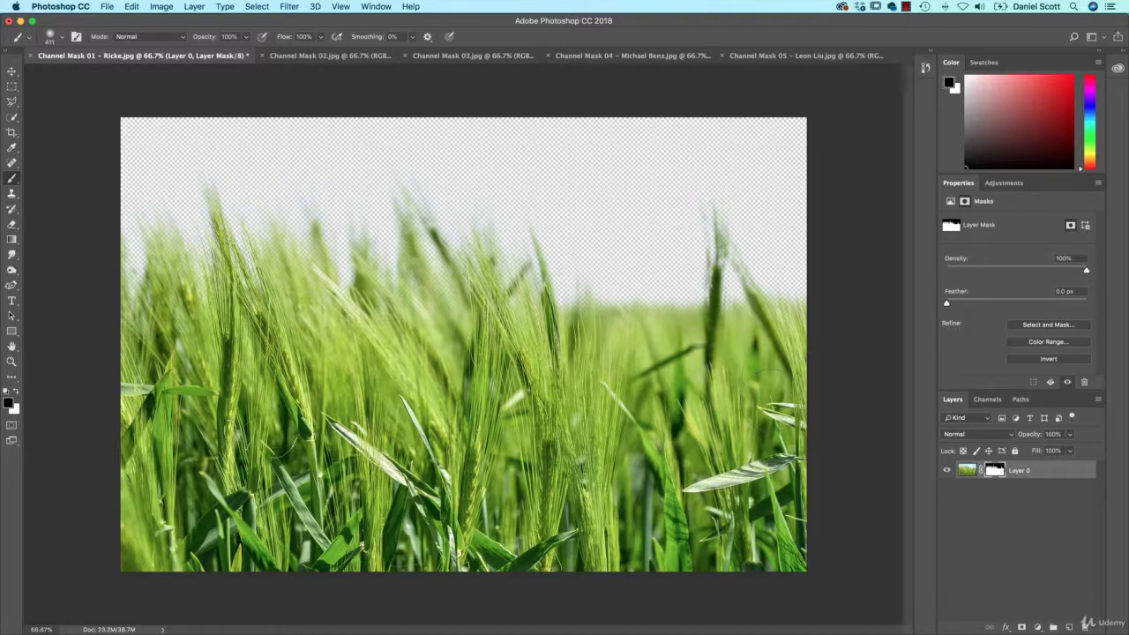
Drag the Channel Mask 02 cloud photo into the wheat document and place it below Layer 0.
click(335, 56)
key(v)
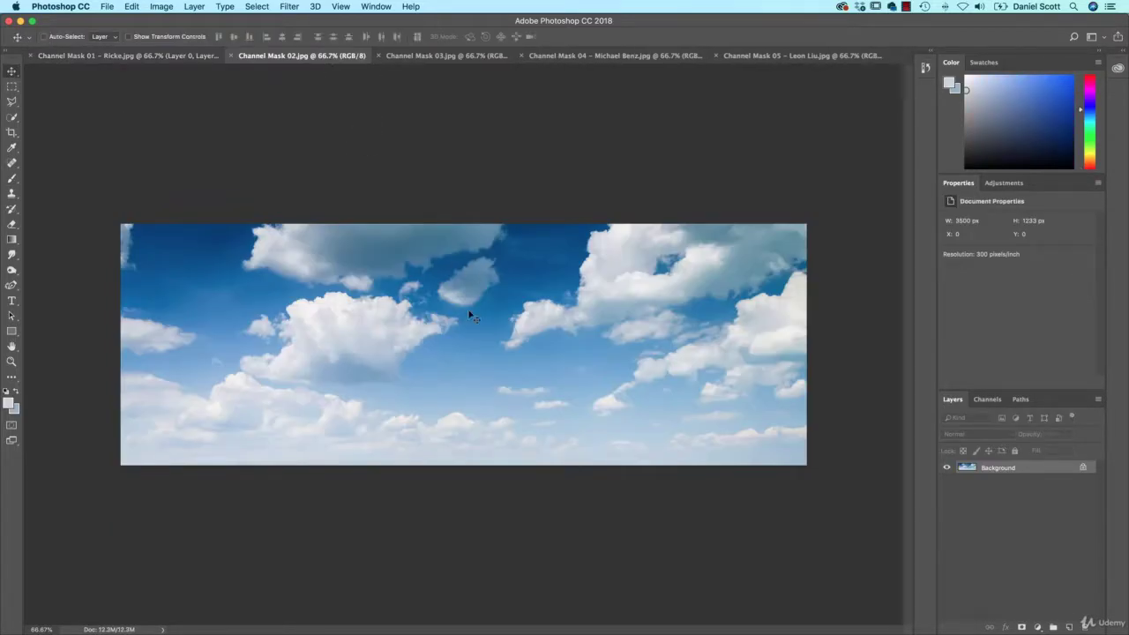
drag(139, 54, 573, 207)
key(super+bracketleft)
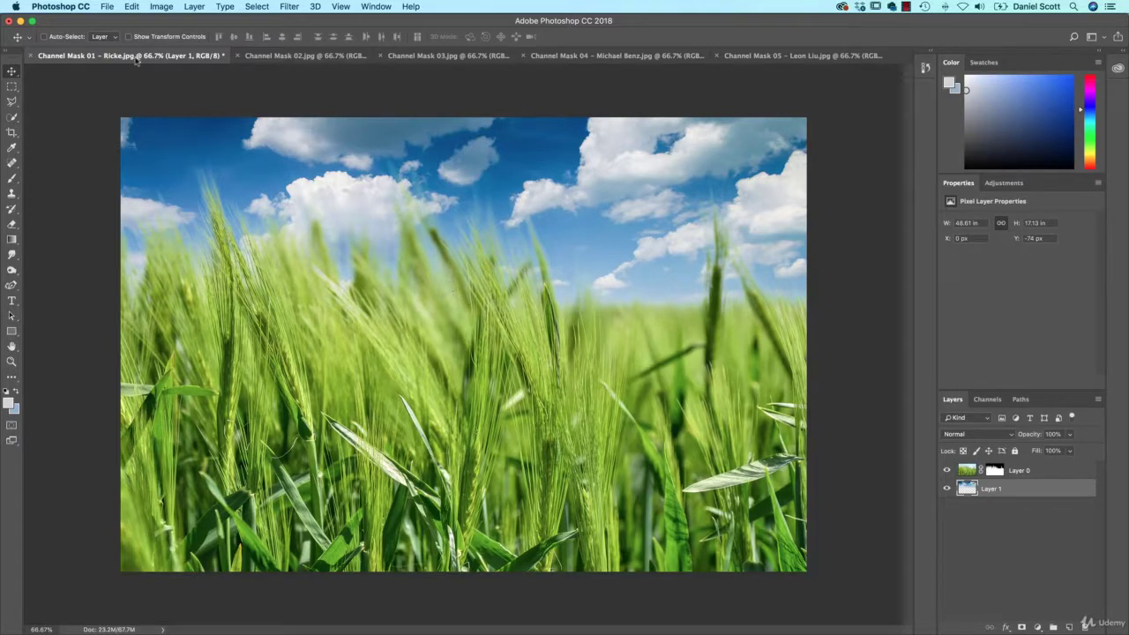
Use File > Revert to restore the original wheat photo in Channel Mask 01.
click(106, 7)
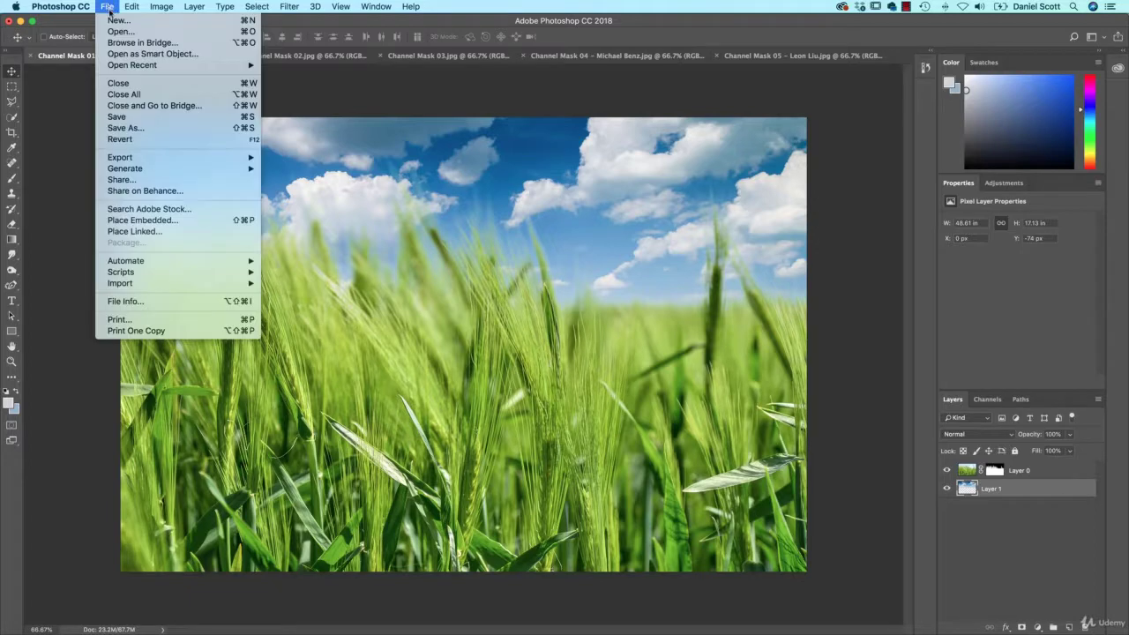
click(135, 139)
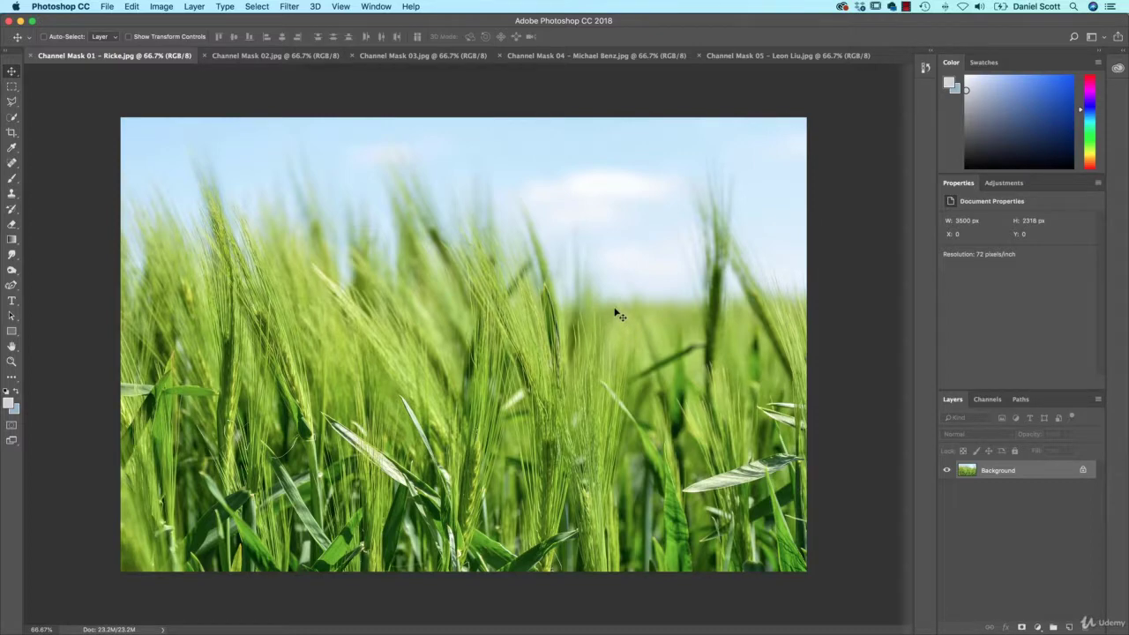
Cycle through the Red, Green and Blue channels three times, finishing on Blue alone.
click(988, 401)
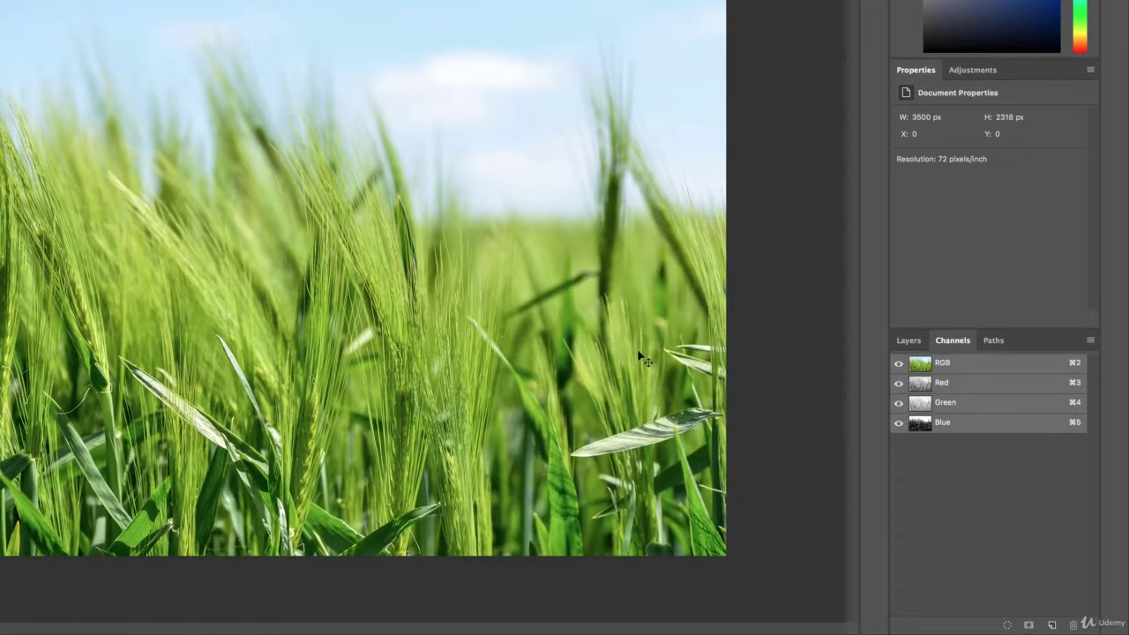
click(977, 385)
click(963, 404)
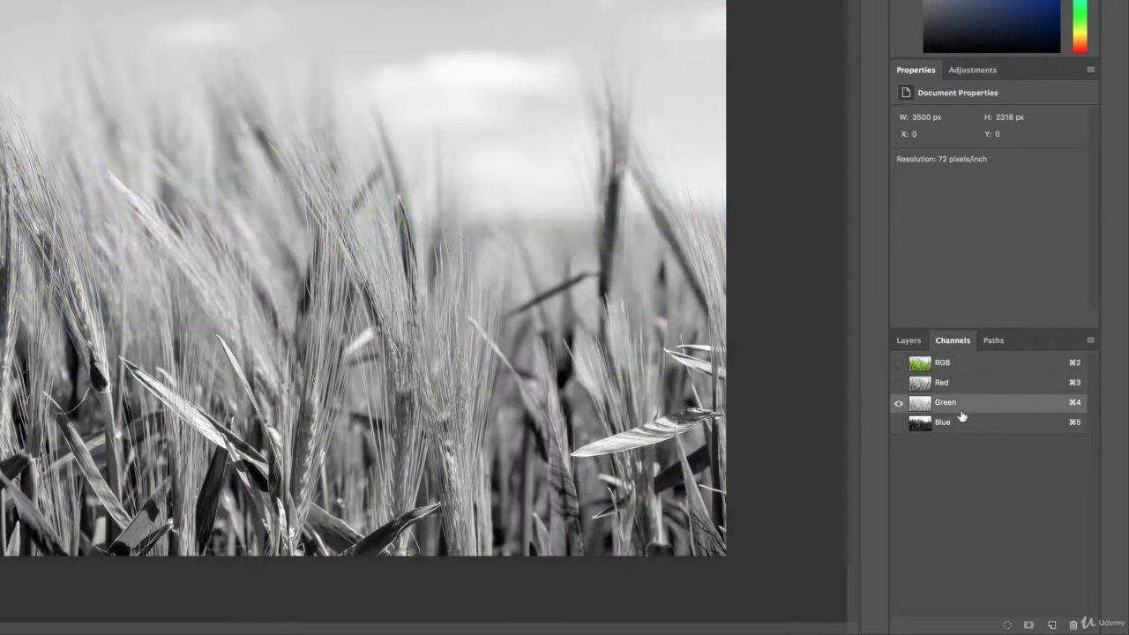
click(959, 424)
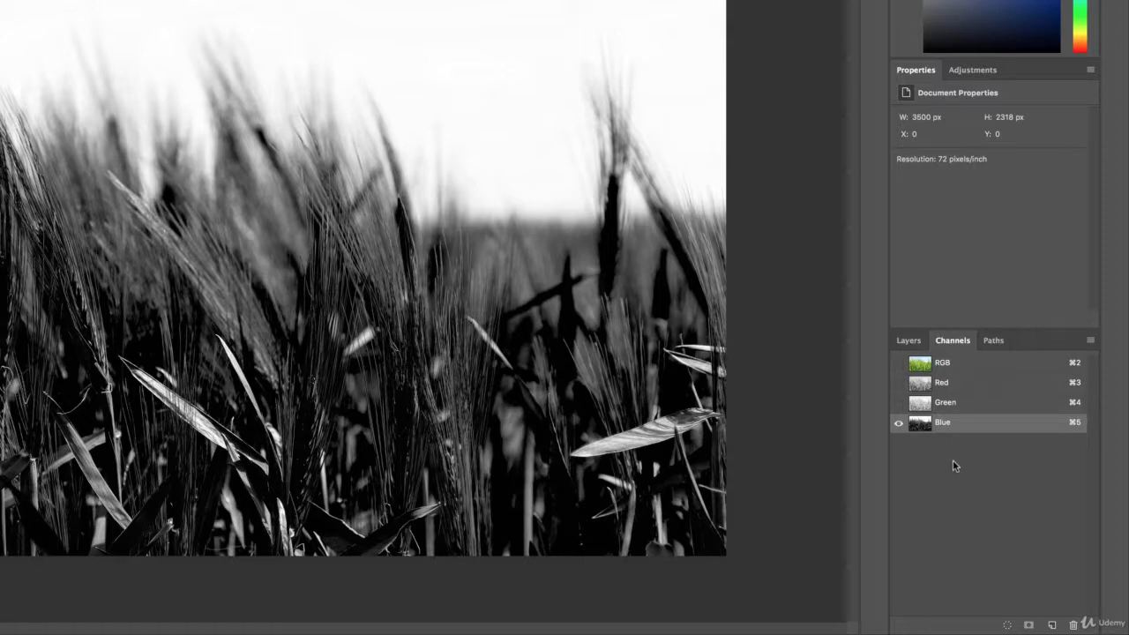
click(947, 382)
click(950, 402)
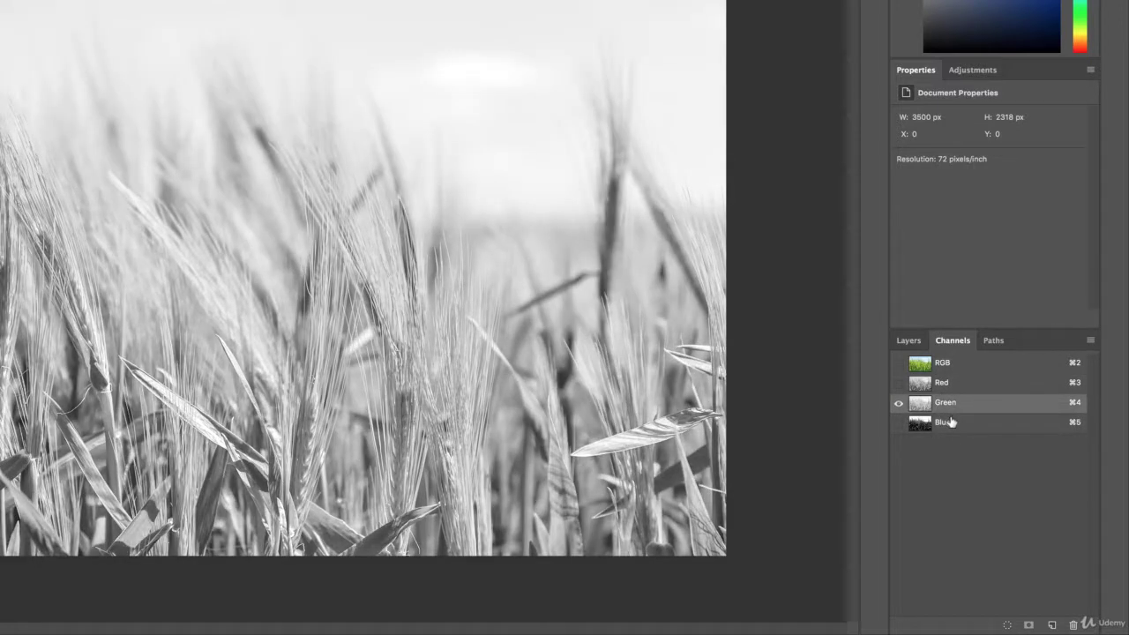
click(950, 422)
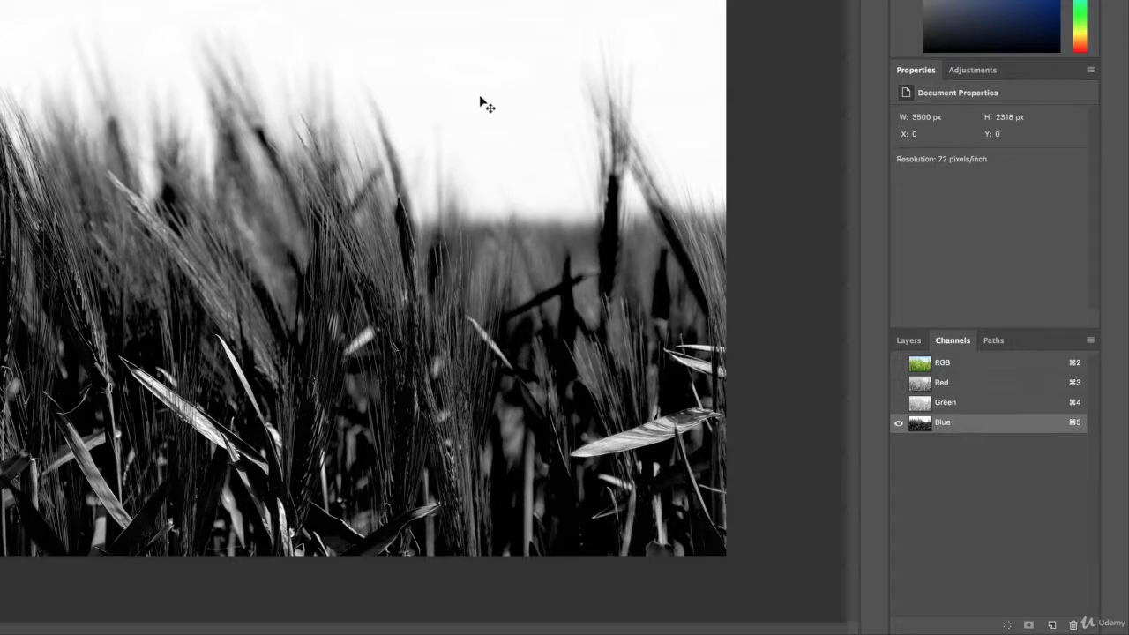
click(978, 410)
click(947, 382)
click(953, 402)
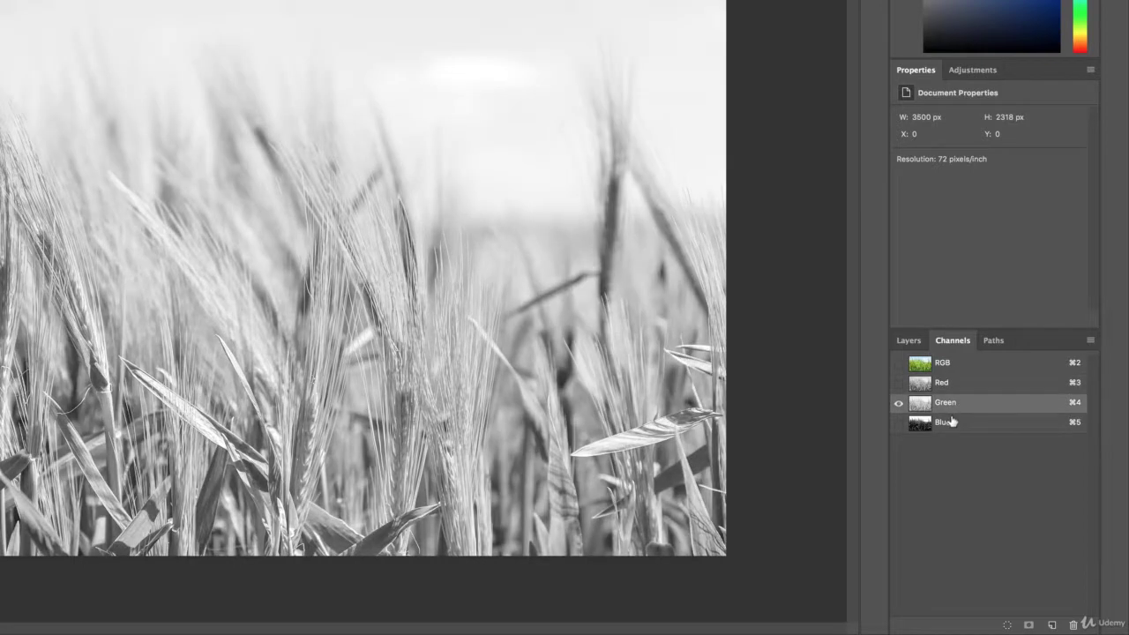
click(951, 421)
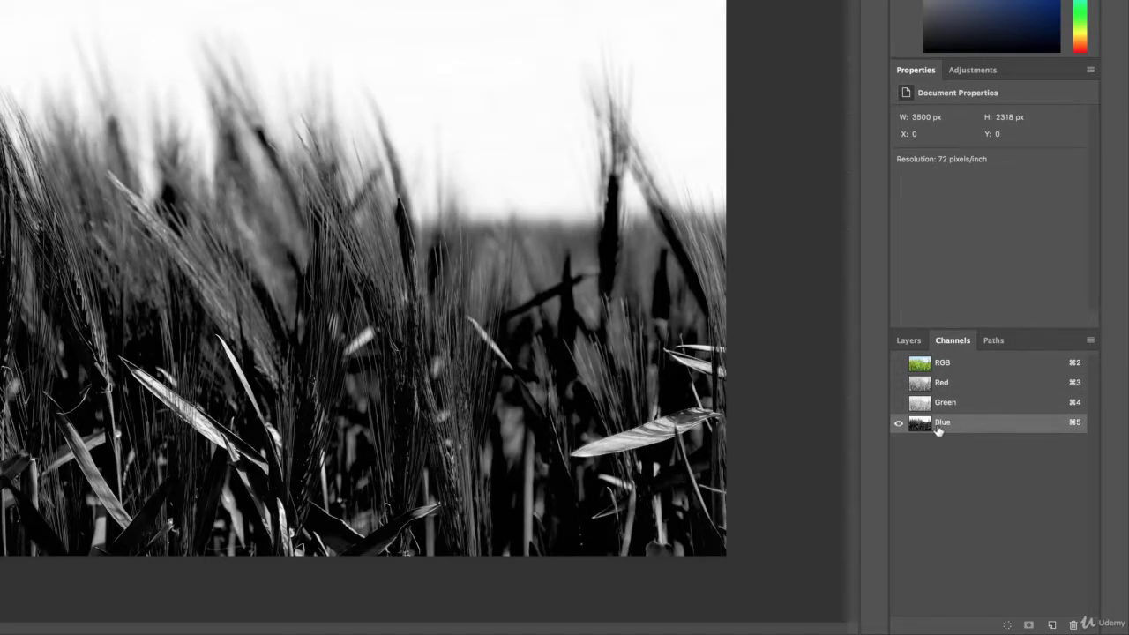
Duplicate the Blue channel as 'My Mask' and hide Blue so only My Mask shows.
right_click(947, 425)
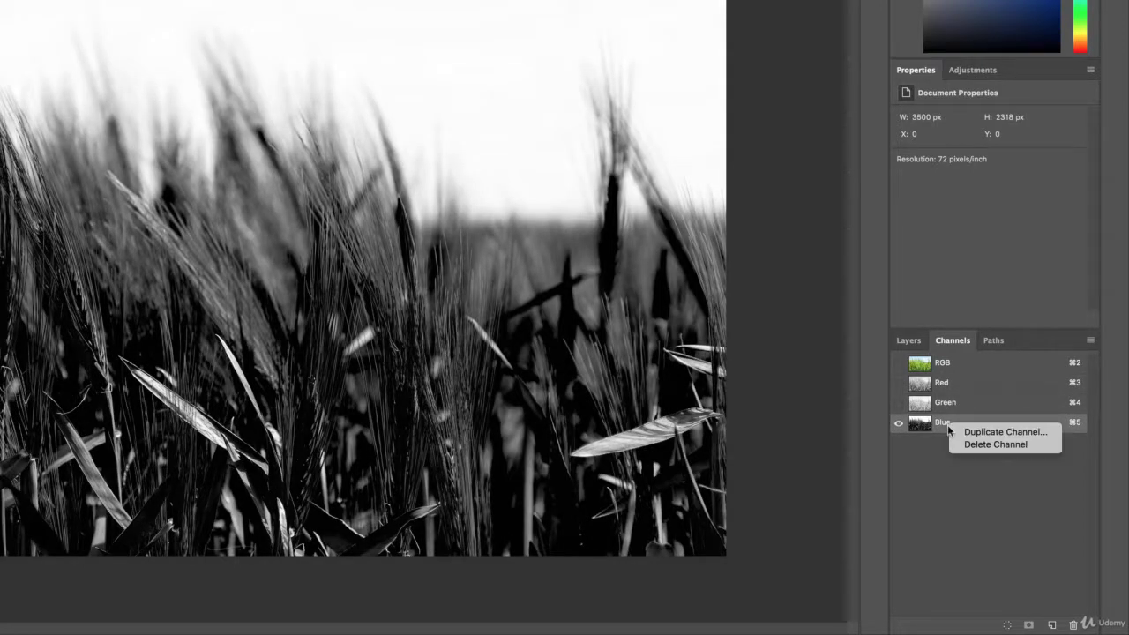
click(977, 432)
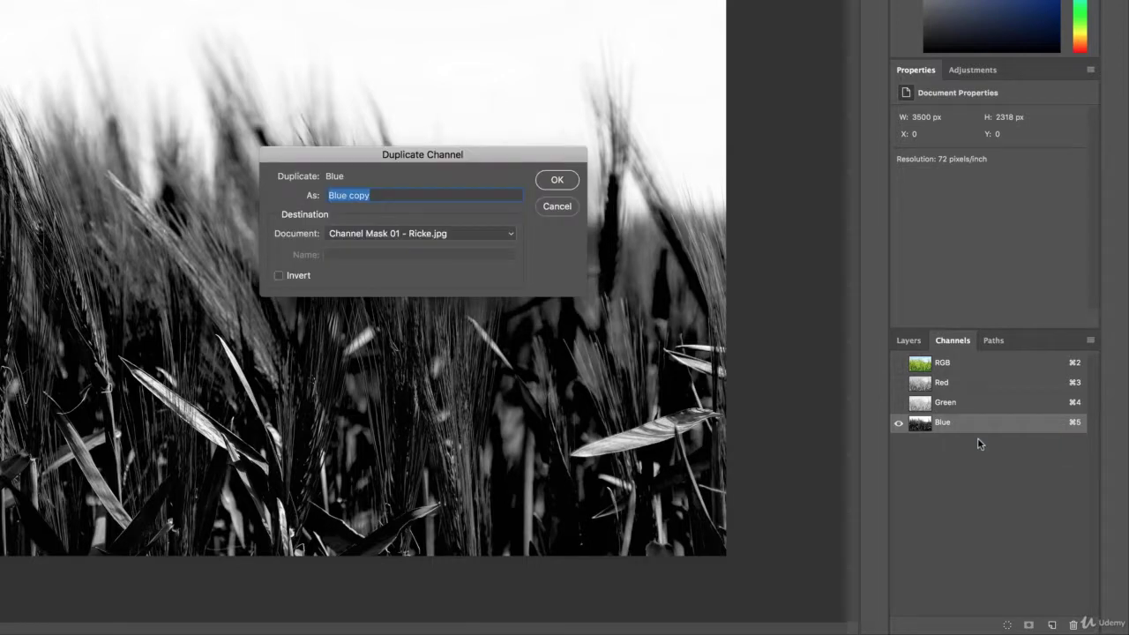
text(My Mask)
key(Return)
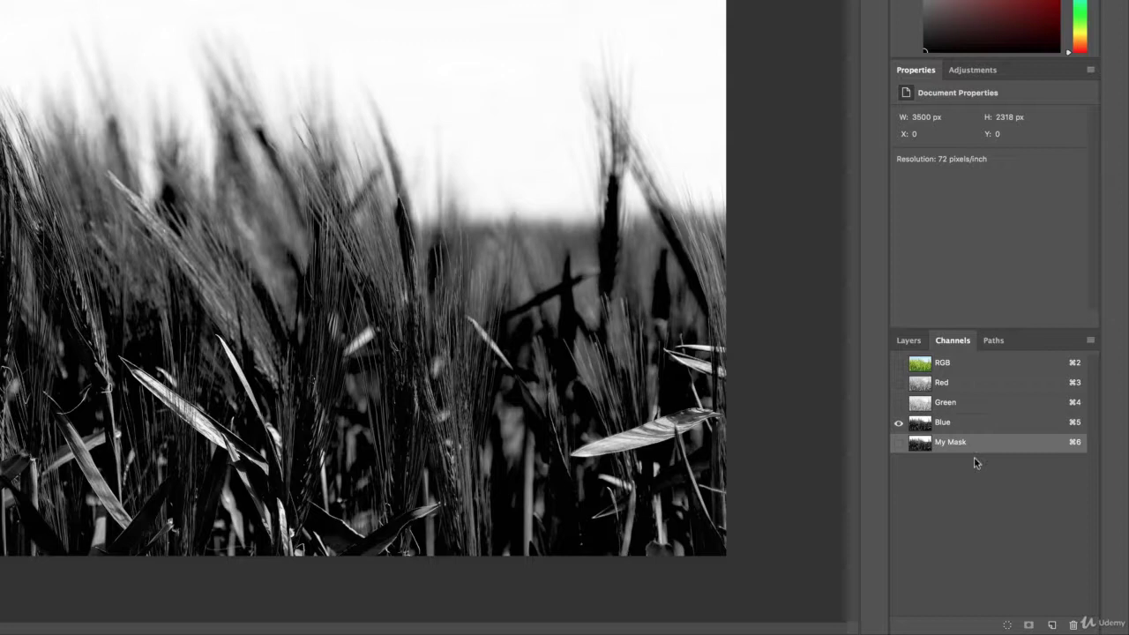
click(899, 442)
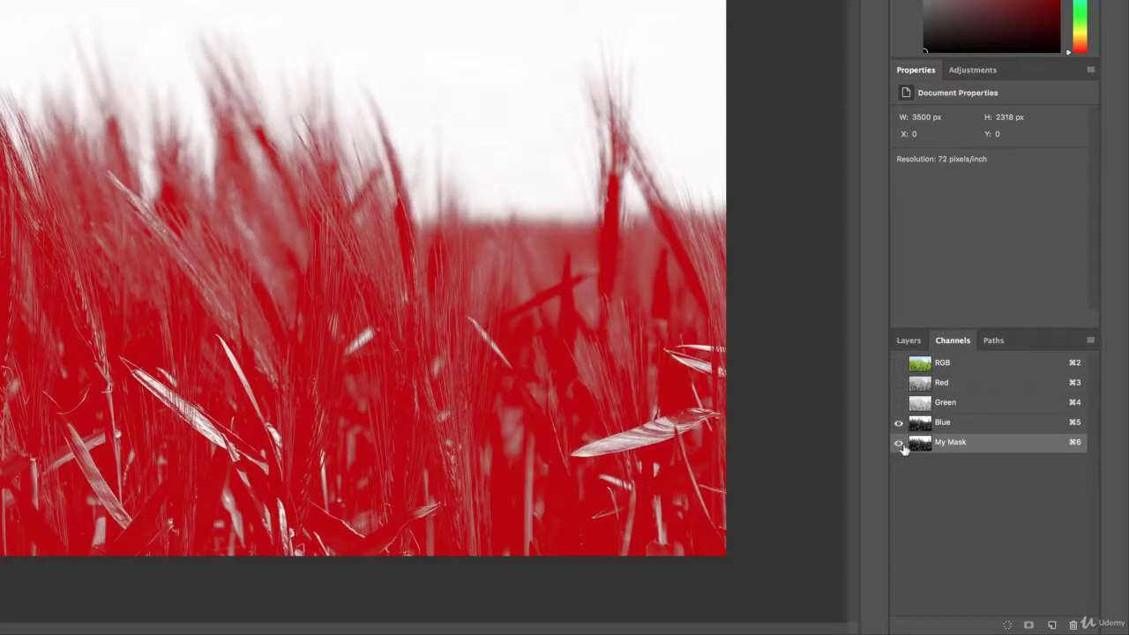
click(898, 422)
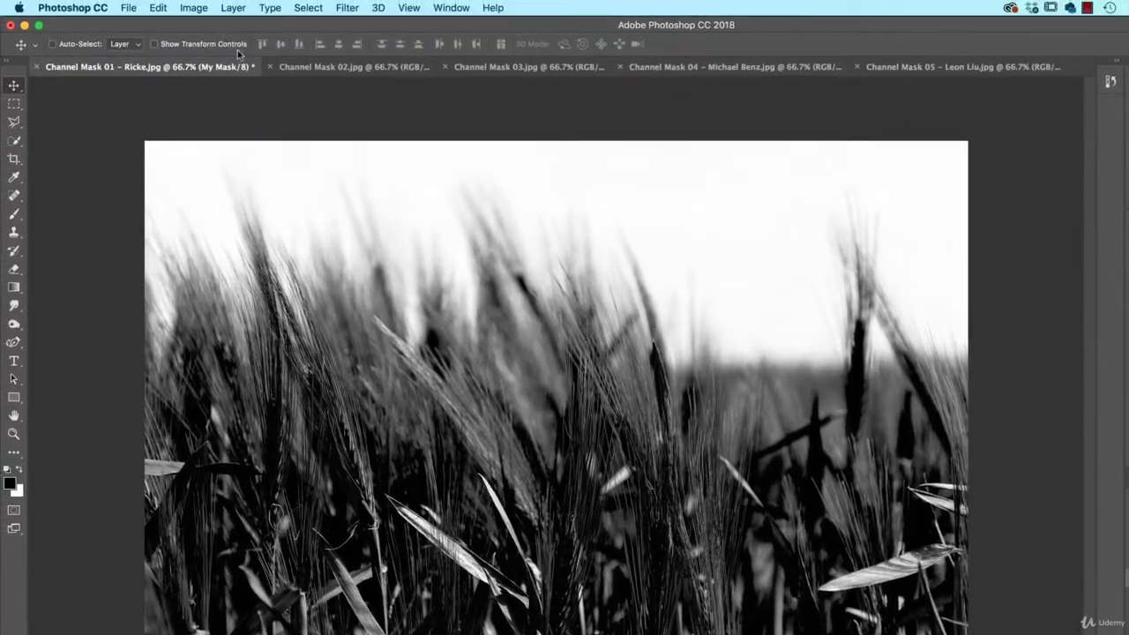
Set My Mask's Levels input values to 35, 0.62 and 237 and apply them.
click(194, 8)
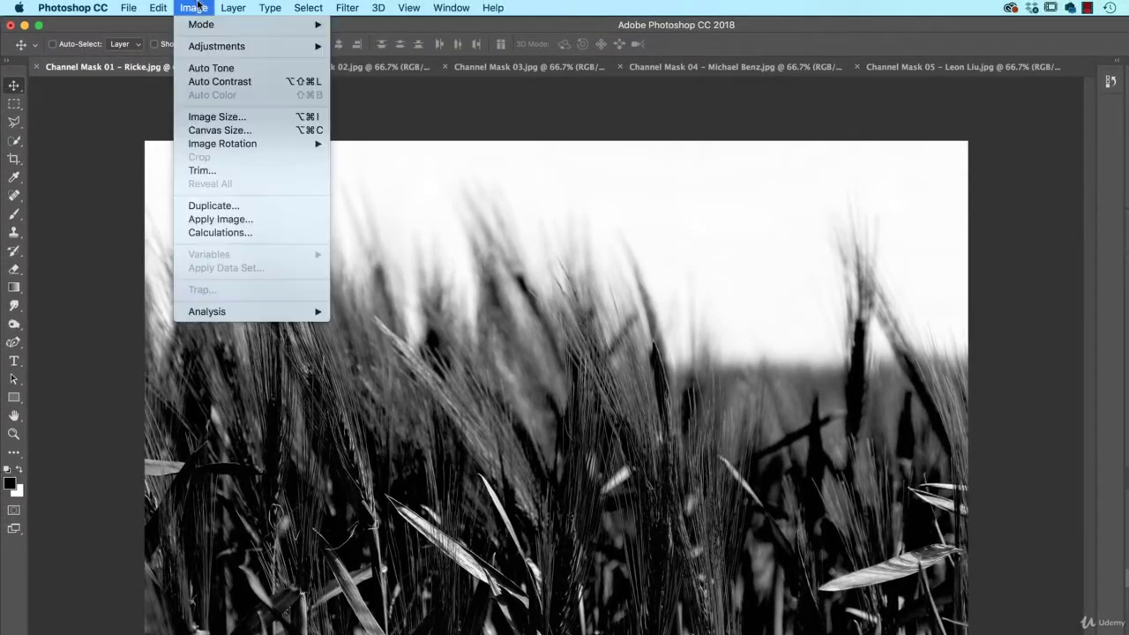
mouse_move(202, 53)
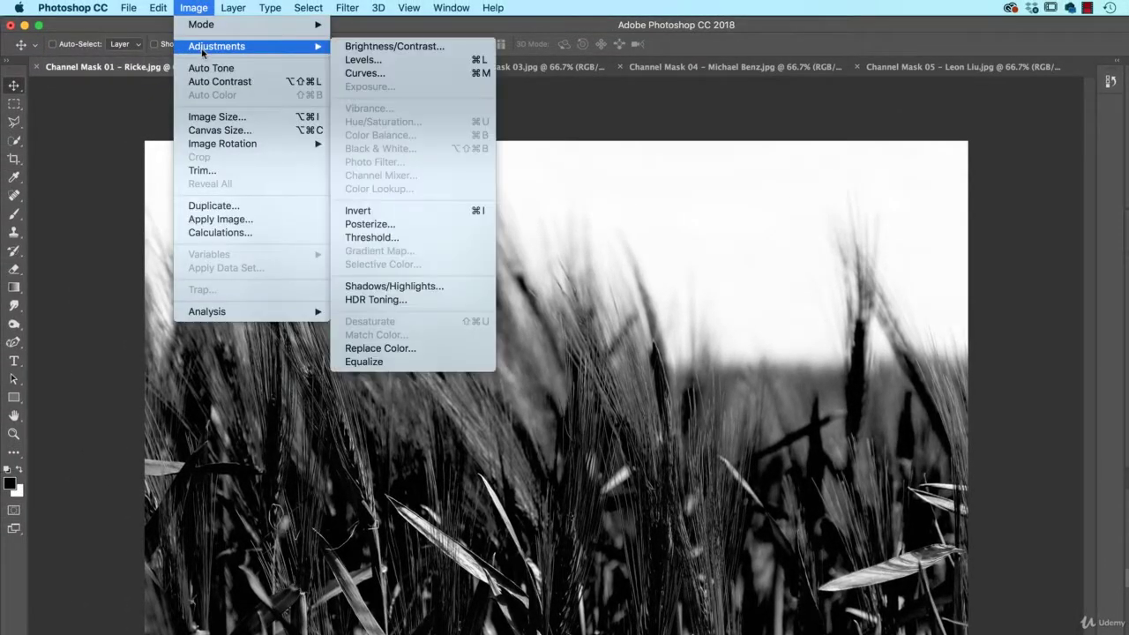
click(350, 60)
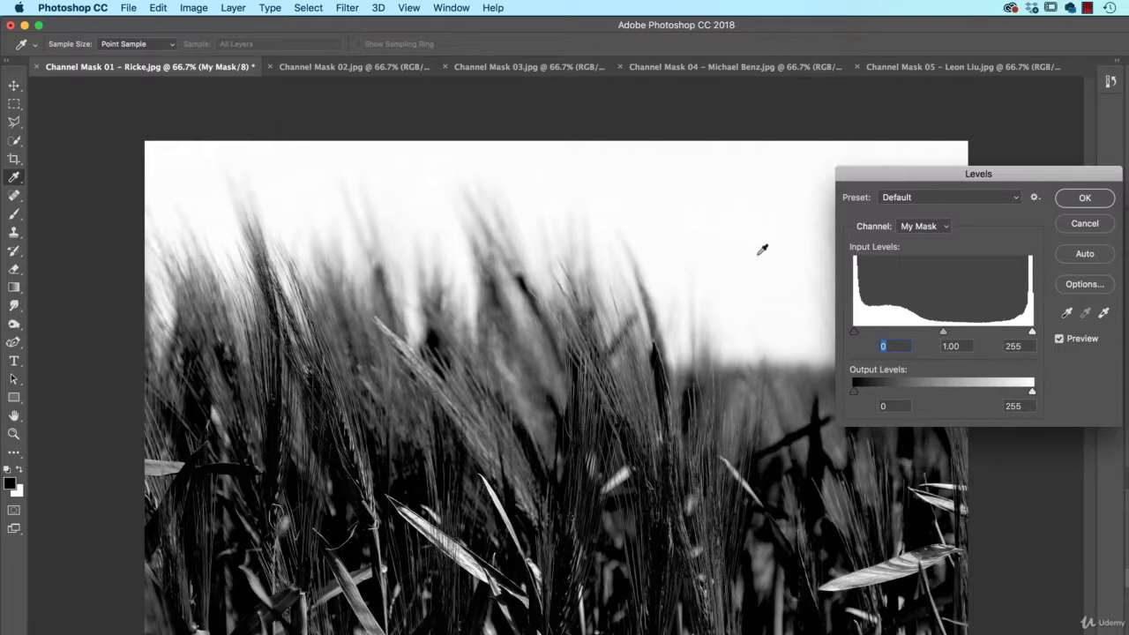
drag(1032, 331, 1020, 333)
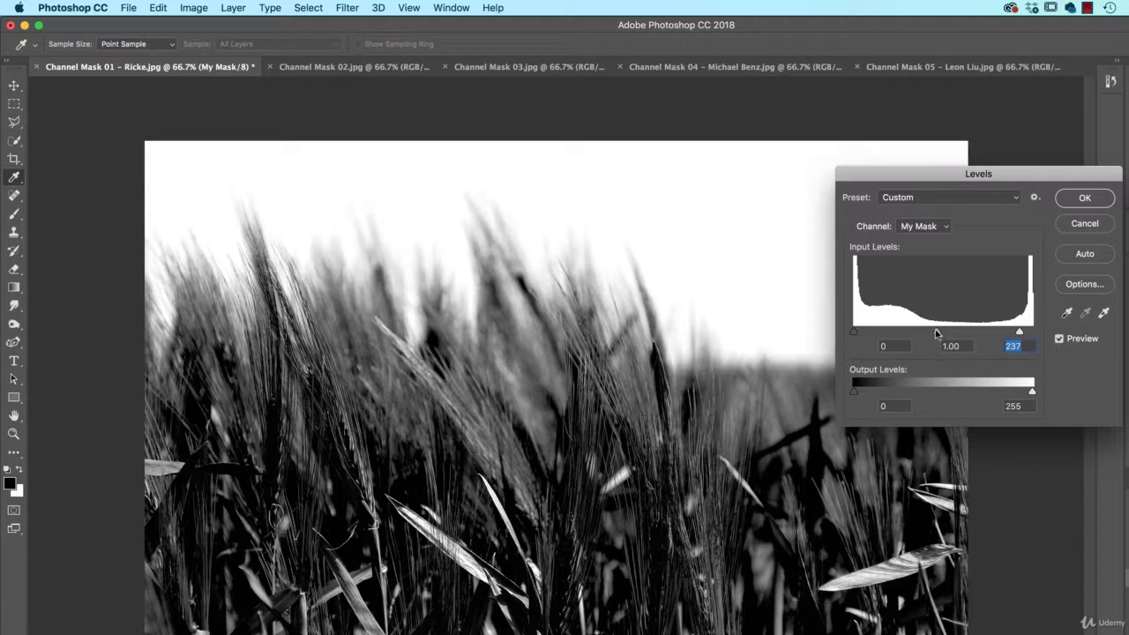
drag(937, 333, 967, 329)
click(970, 345)
drag(854, 333, 871, 336)
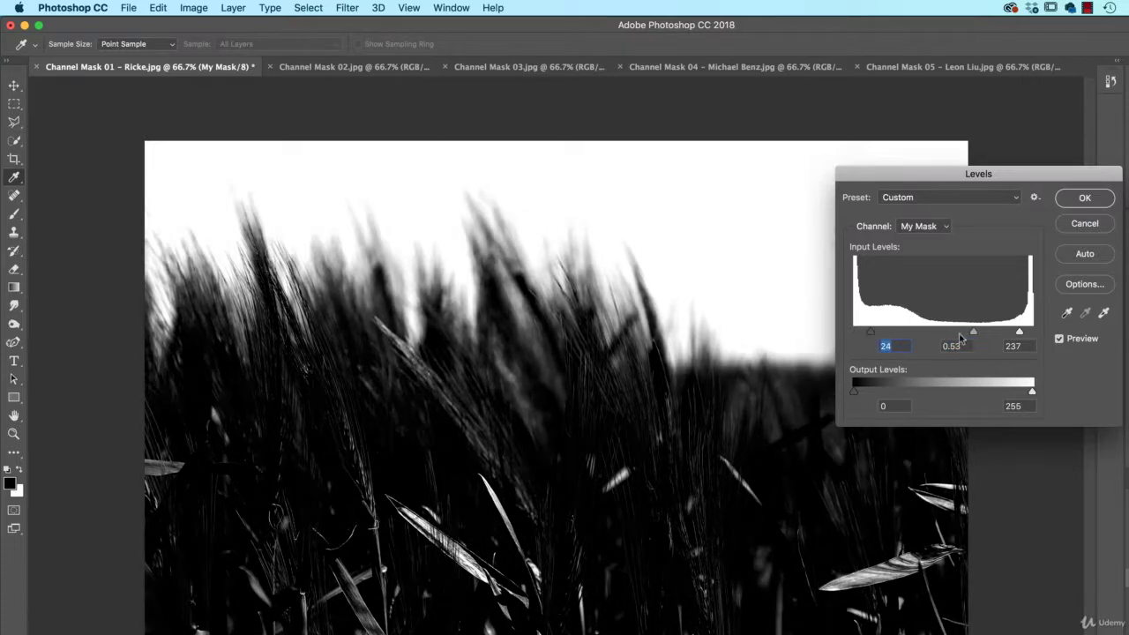
drag(972, 335, 967, 336)
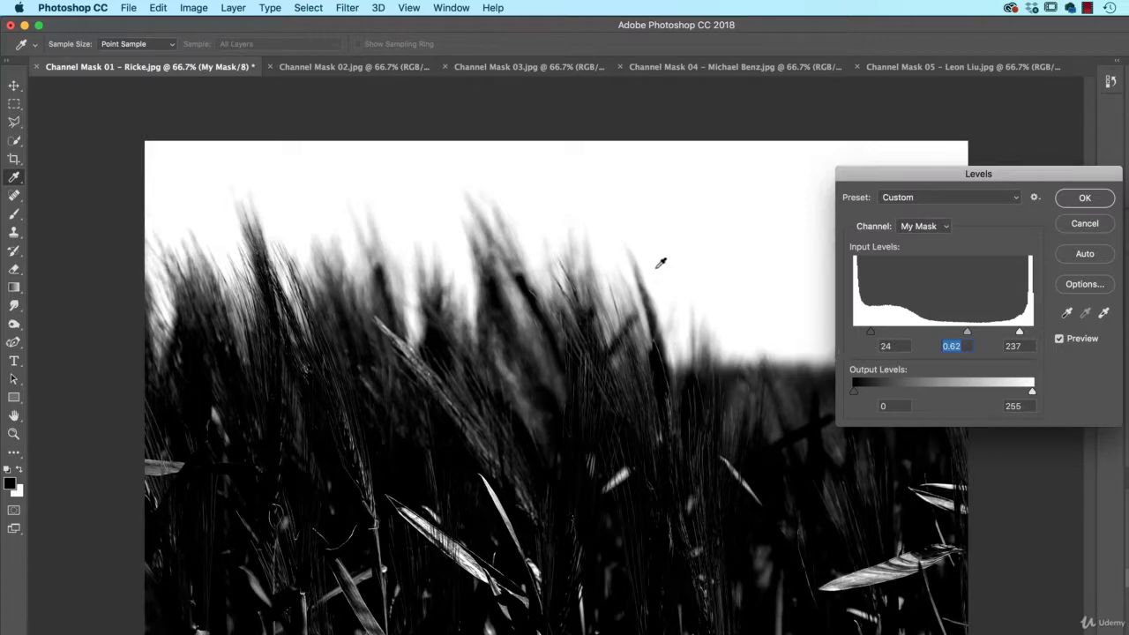
drag(872, 336, 874, 334)
click(878, 335)
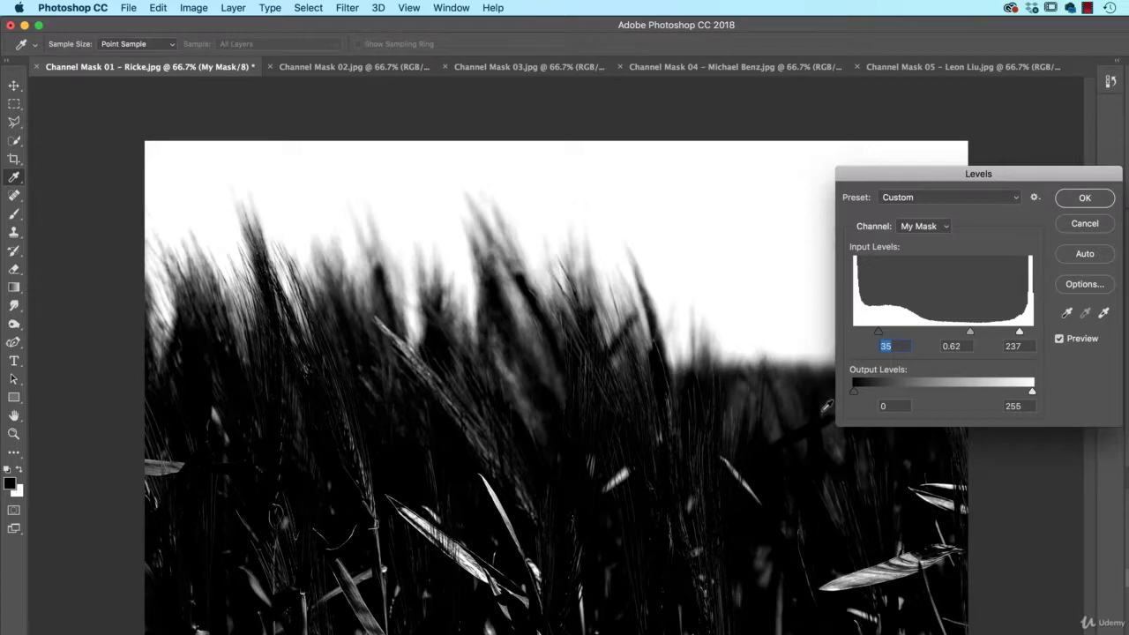
key(Return)
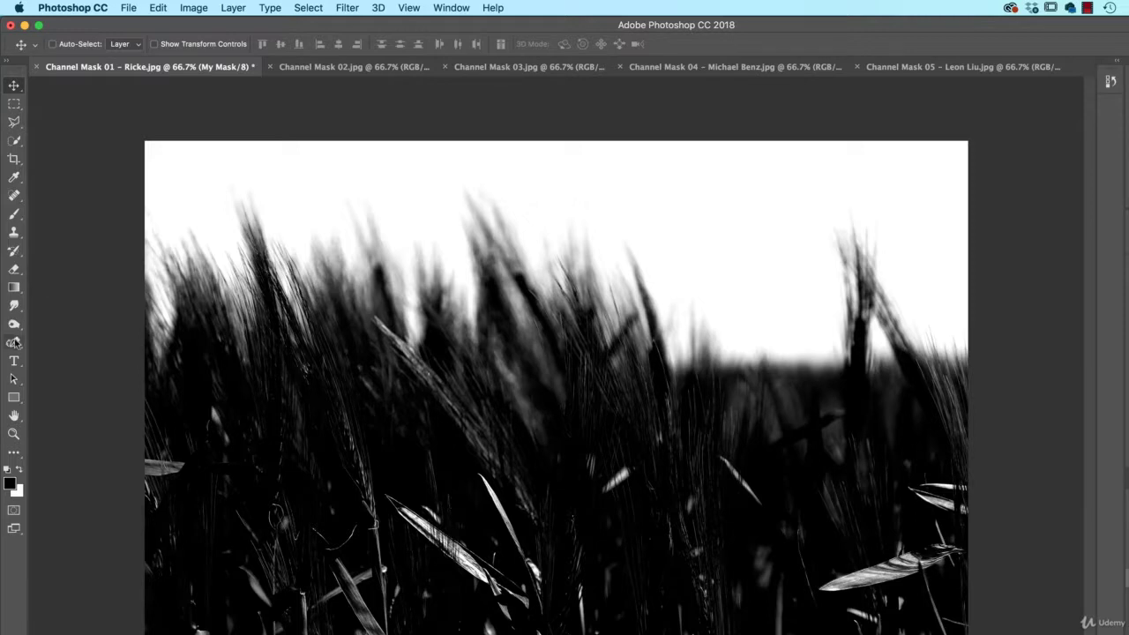
Paint the lower wheat area of My Mask black with a 405 px brush.
click(14, 214)
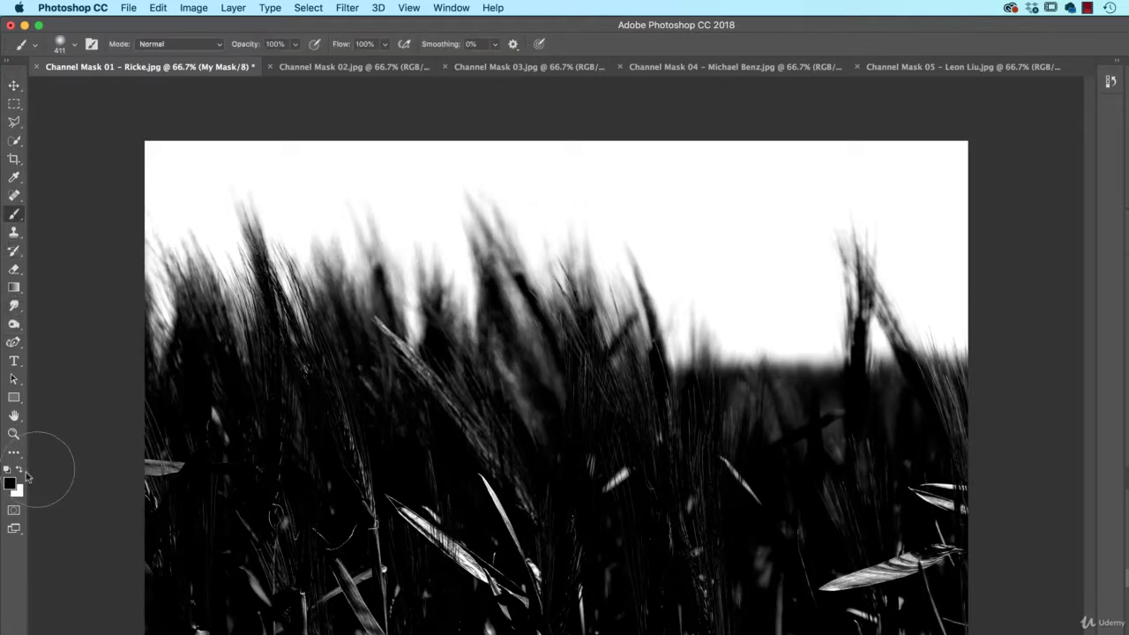
mouse_move(517, 407)
mouse_down()
mouse_move(517, 388)
mouse_move(517, 552)
mouse_move(489, 612)
mouse_up()
mouse_move(550, 571)
mouse_down()
mouse_move(571, 593)
mouse_move(671, 634)
mouse_up()
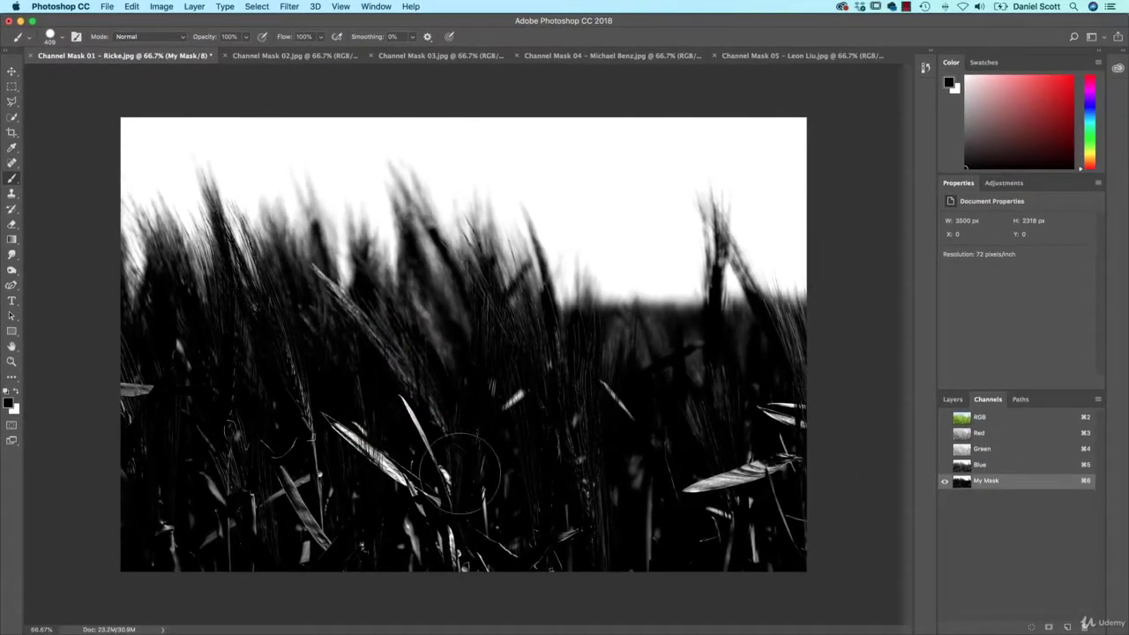
mouse_move(559, 530)
mouse_down()
mouse_move(797, 527)
mouse_move(802, 460)
mouse_move(751, 411)
mouse_move(520, 440)
mouse_move(78, 576)
mouse_move(154, 429)
mouse_move(216, 389)
mouse_move(208, 377)
mouse_move(368, 410)
mouse_move(541, 416)
mouse_move(821, 393)
mouse_move(405, 375)
mouse_move(427, 358)
mouse_move(361, 373)
mouse_move(248, 374)
mouse_move(265, 358)
mouse_move(244, 342)
mouse_move(349, 349)
mouse_move(394, 402)
mouse_move(454, 381)
mouse_move(262, 471)
mouse_up()
At 300% zoom, paint the grass edge black with a 171 px brush, then fit on screen.
key(super+equal)
key(super+equal)
key(super+equal)
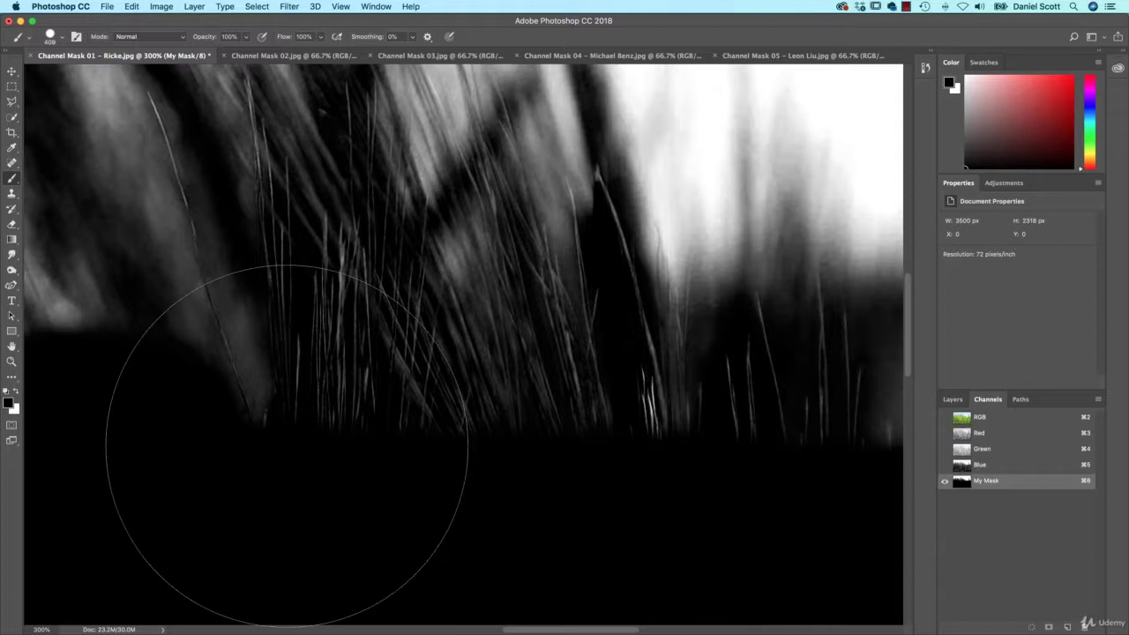
mouse_move(333, 436)
mouse_down()
mouse_move(184, 429)
mouse_move(97, 439)
mouse_up()
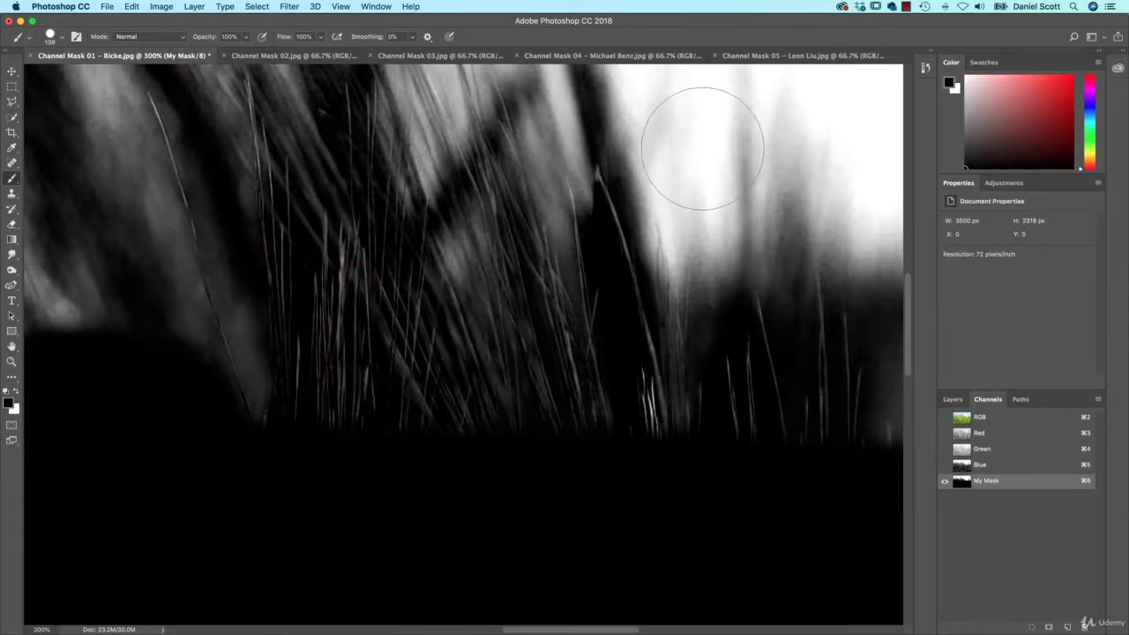
mouse_move(332, 389)
mouse_down()
mouse_move(315, 403)
mouse_move(314, 327)
mouse_move(403, 398)
mouse_move(511, 391)
mouse_move(670, 433)
mouse_move(96, 462)
mouse_move(672, 433)
mouse_move(416, 404)
mouse_up()
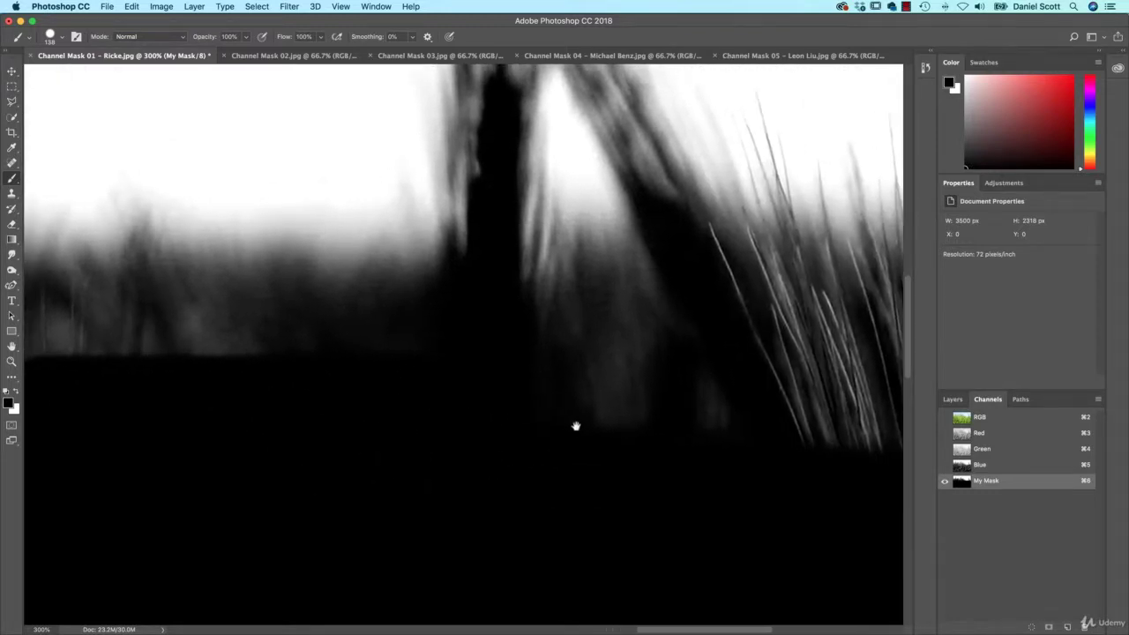
drag(574, 426, 373, 428)
mouse_move(666, 427)
mouse_down()
mouse_move(615, 402)
mouse_move(452, 405)
mouse_move(782, 433)
mouse_move(416, 421)
mouse_up()
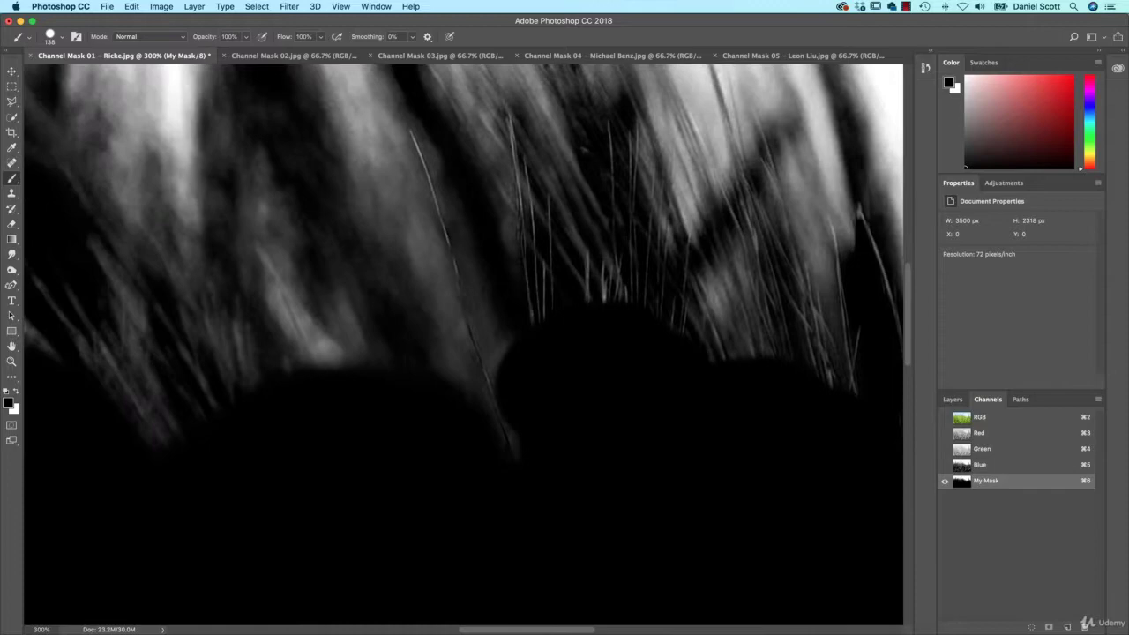
mouse_move(481, 378)
mouse_down()
mouse_move(350, 386)
mouse_move(632, 456)
mouse_up()
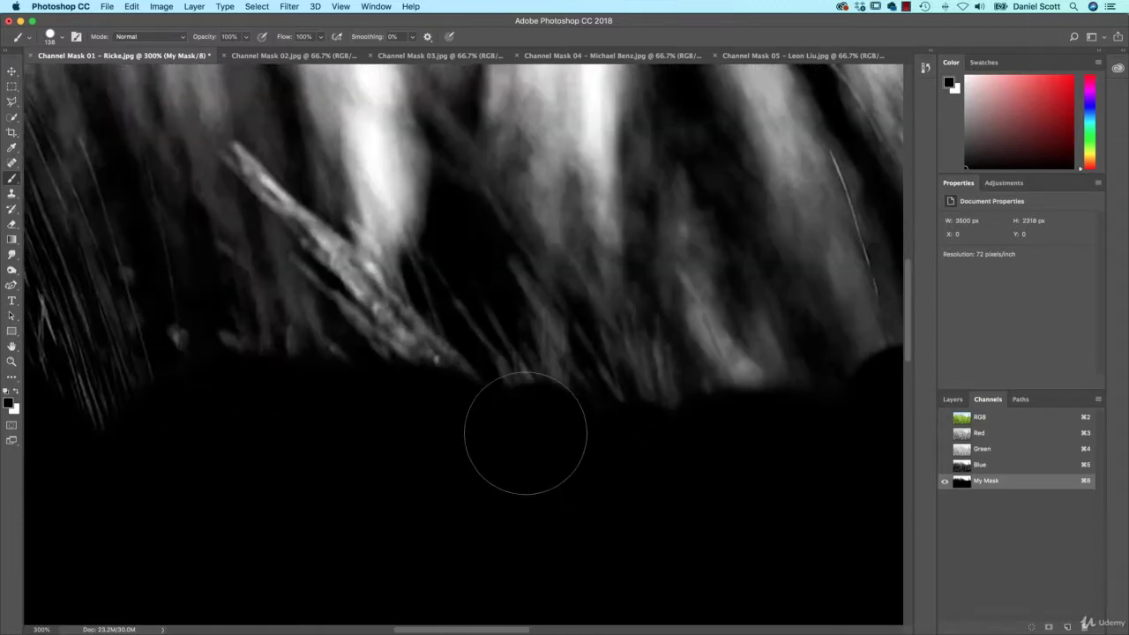
drag(385, 395, 799, 431)
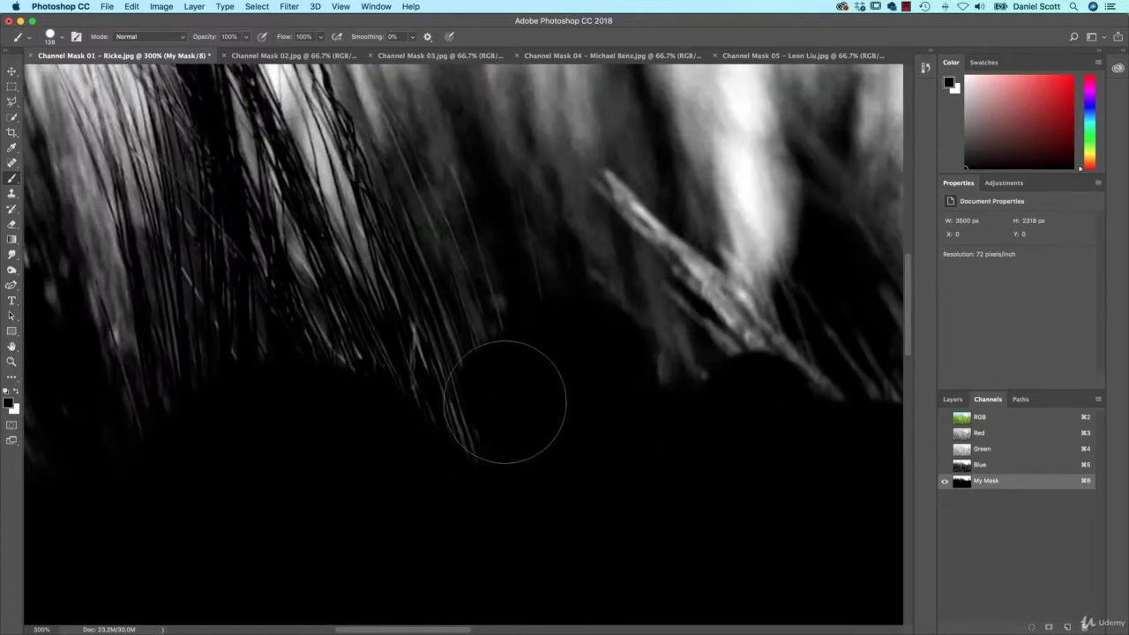
mouse_move(197, 353)
mouse_down()
mouse_move(466, 370)
mouse_move(485, 405)
mouse_move(572, 396)
mouse_move(665, 312)
mouse_move(705, 308)
mouse_up()
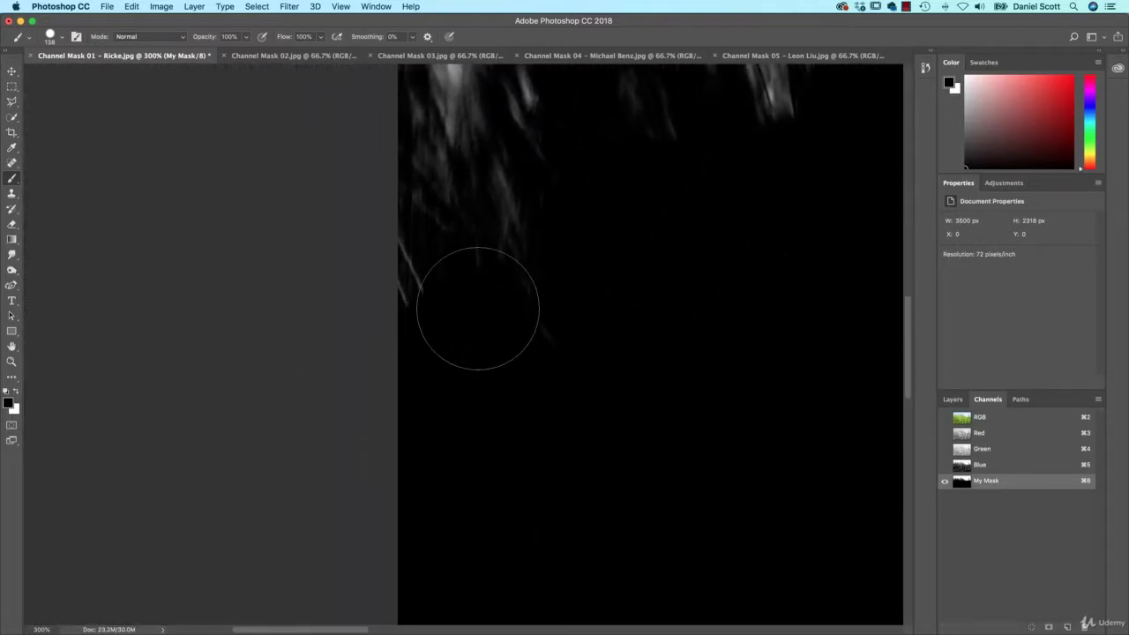
key(super+0)
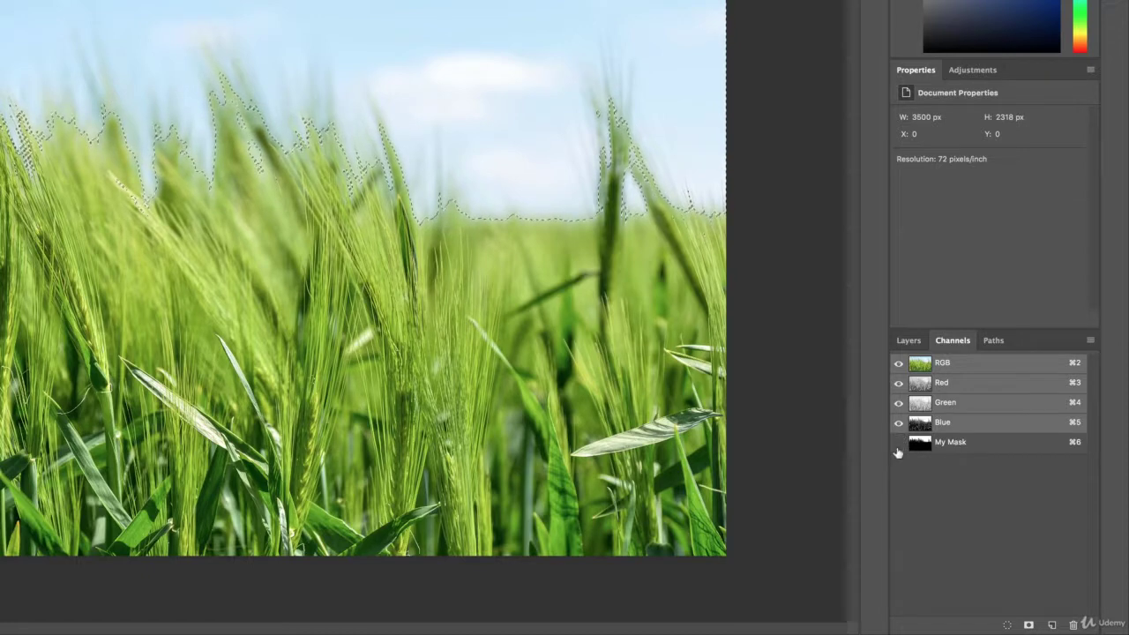
Delete the My Mask channel, invert the sky selection, and mask Layer 0 to keep the grass.
drag(961, 443, 1073, 624)
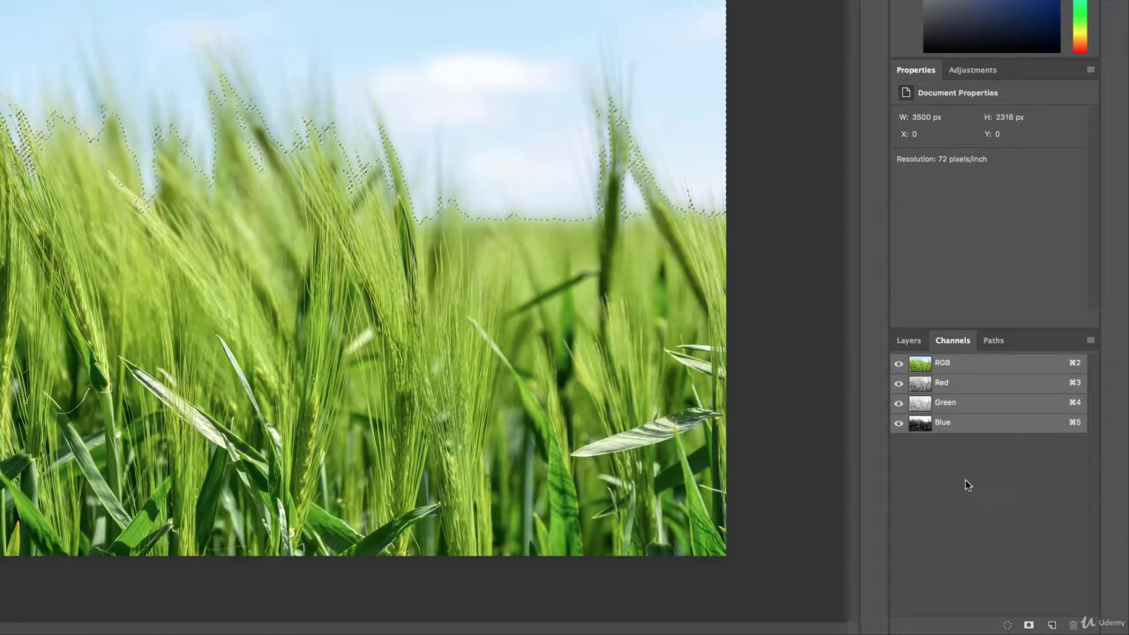
click(908, 344)
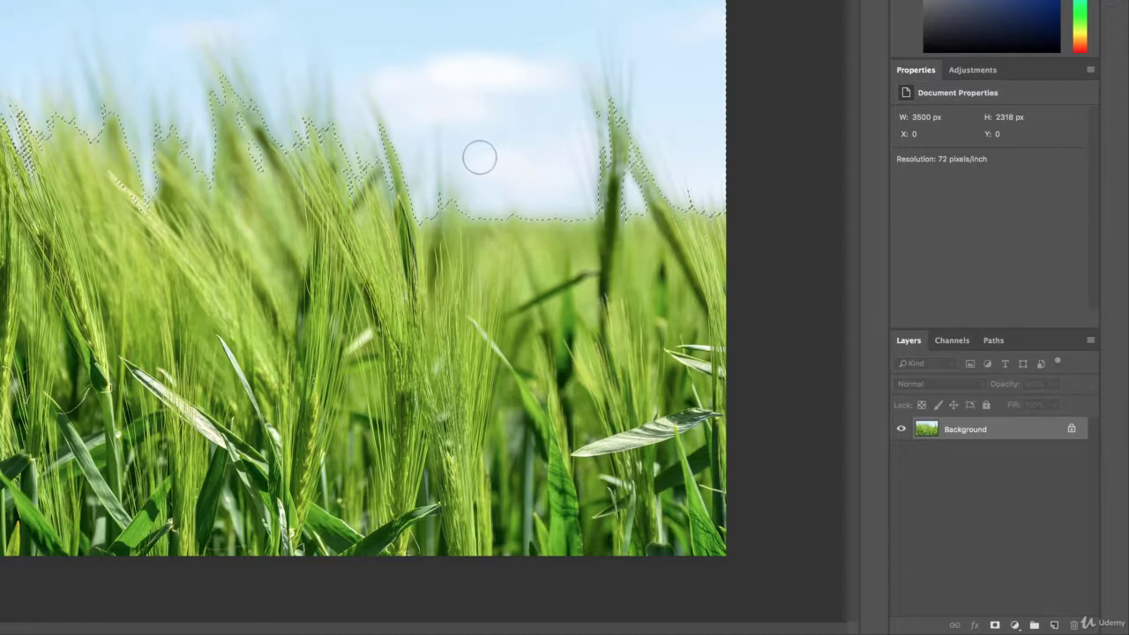
click(994, 624)
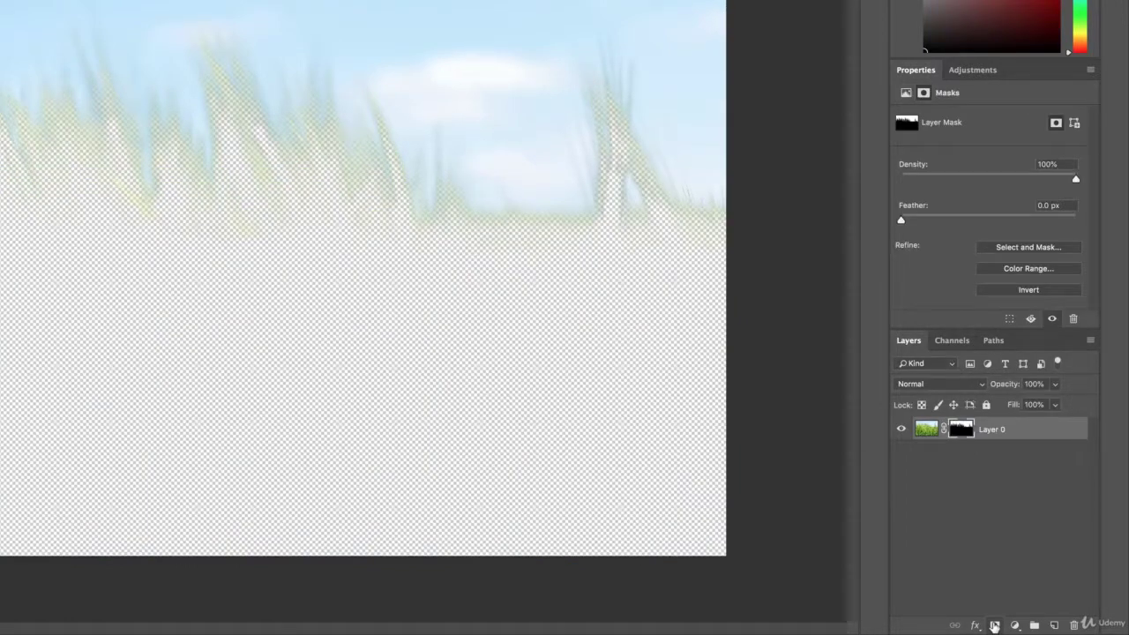
key(super+z)
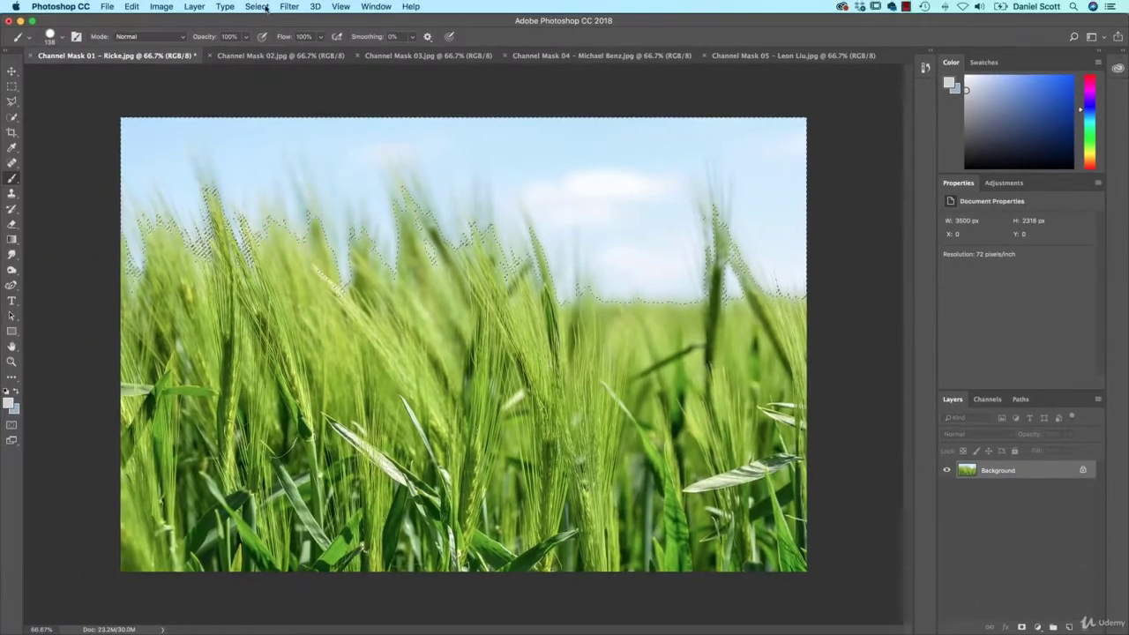
click(257, 7)
click(269, 54)
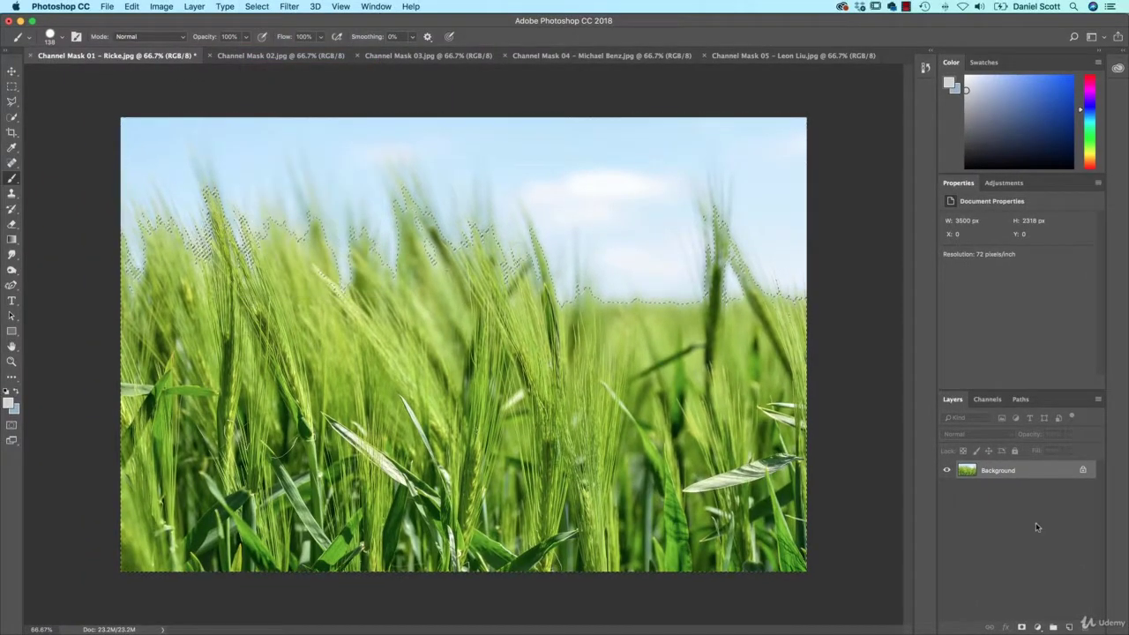
click(1021, 625)
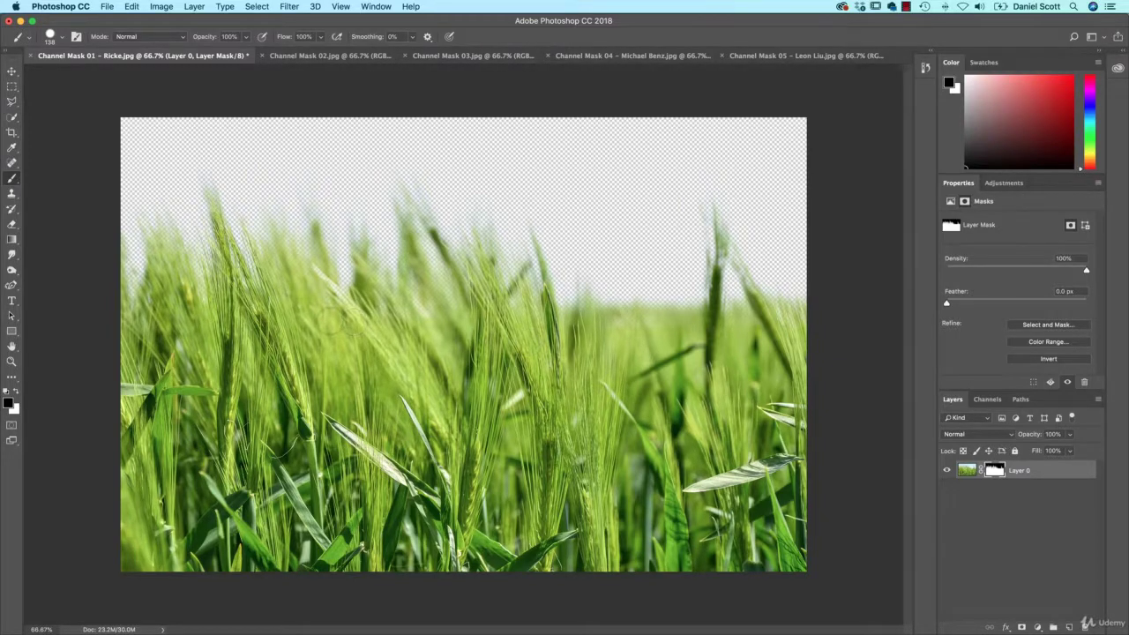
Drag the Channel Mask 02 sky into the wheat document and send it below Layer 0.
click(12, 71)
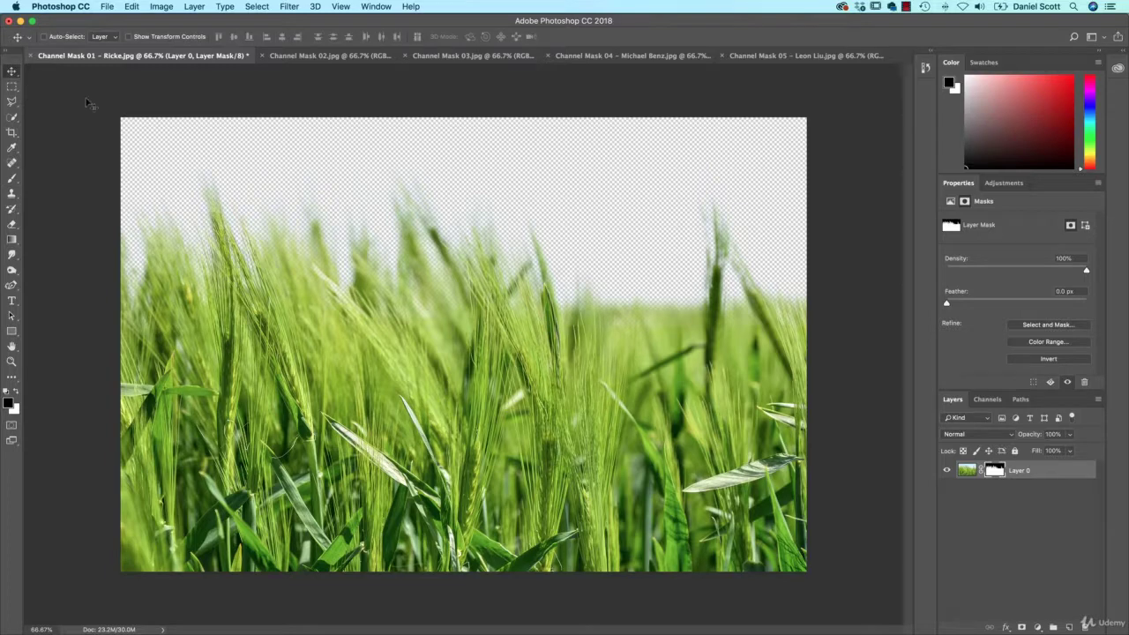
click(298, 58)
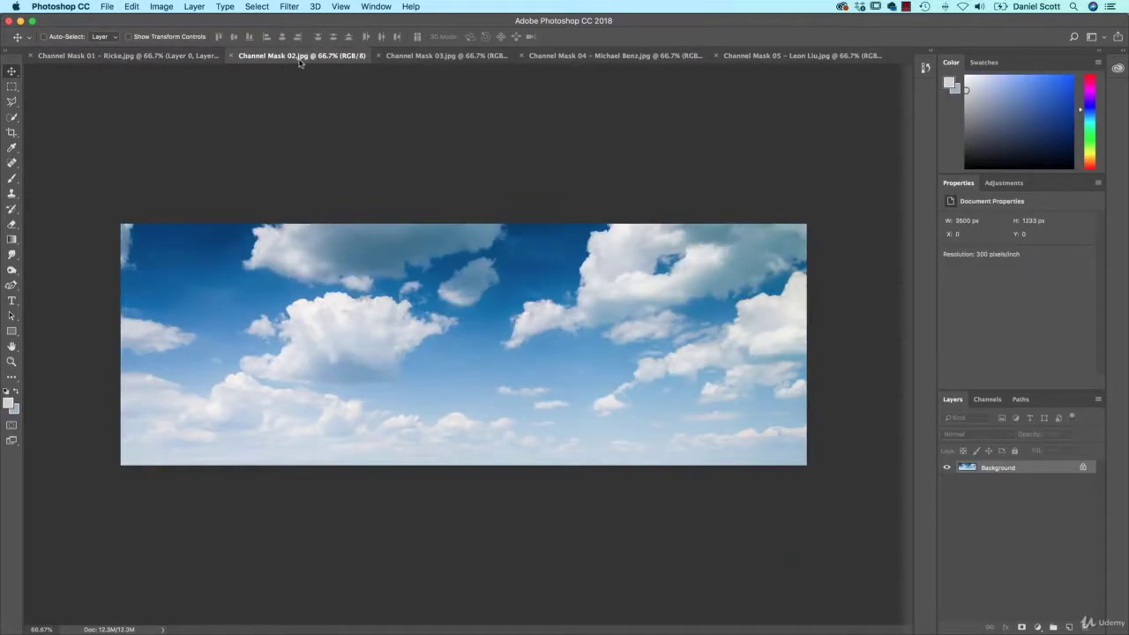
key(super+z)
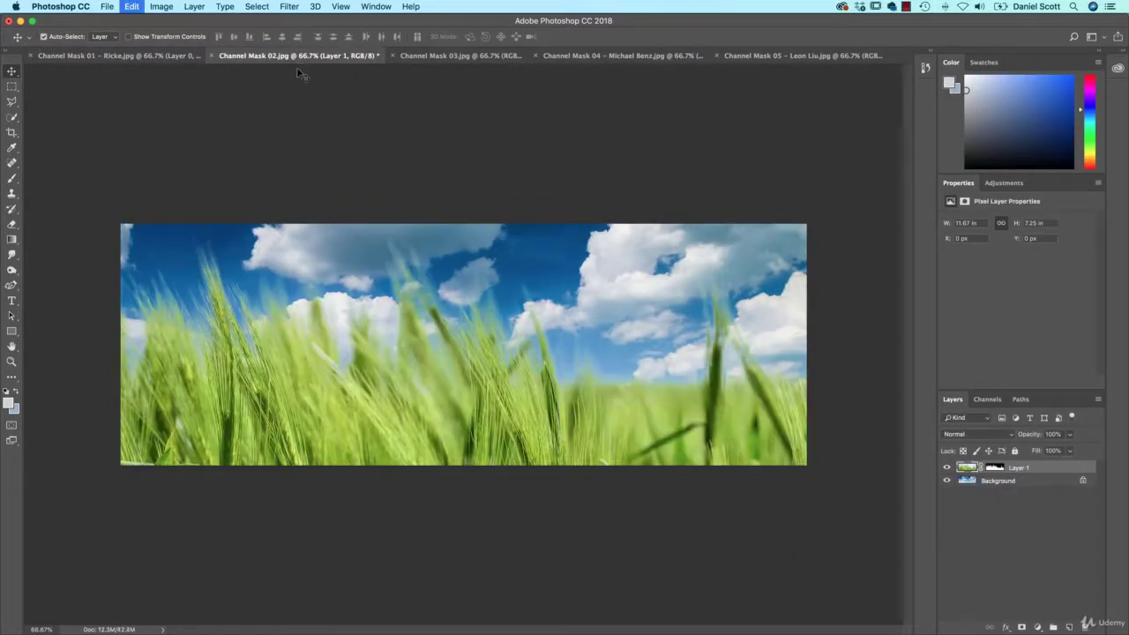
key(super+z)
drag(423, 327, 469, 271)
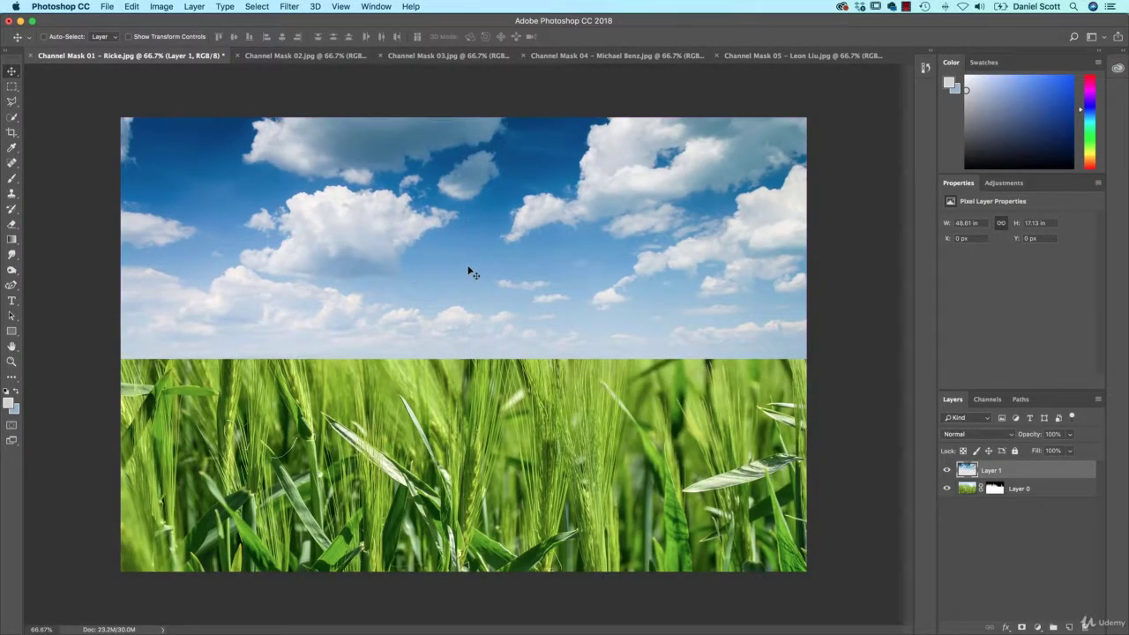
key(super+bracketleft)
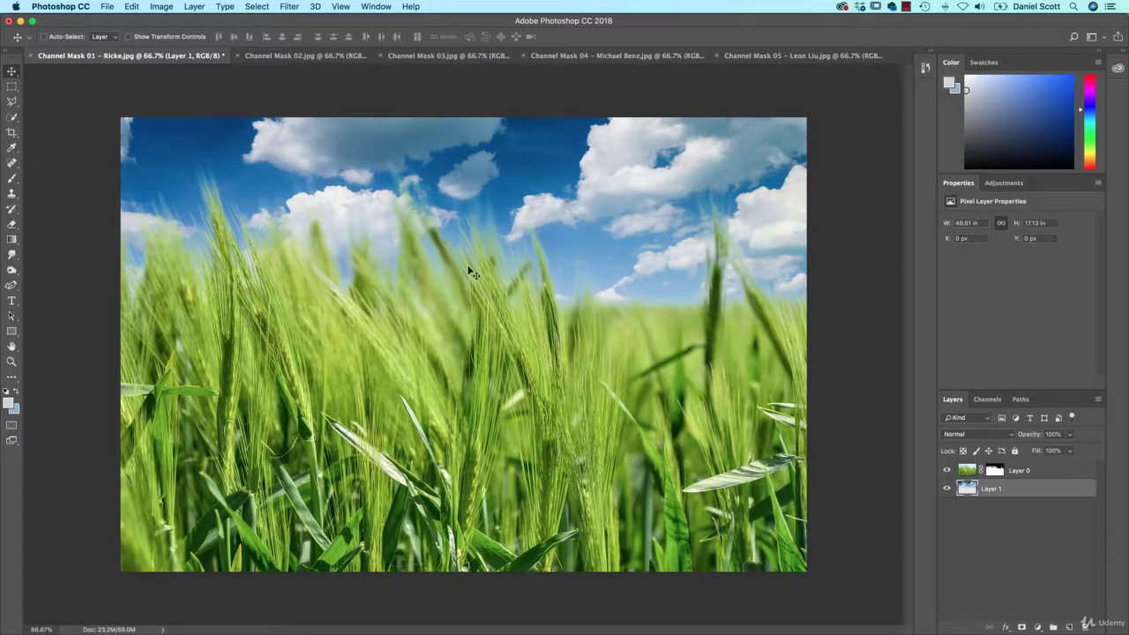
Switch to the Channel Mask 03 grass image after rechecking the wheat composite.
click(444, 57)
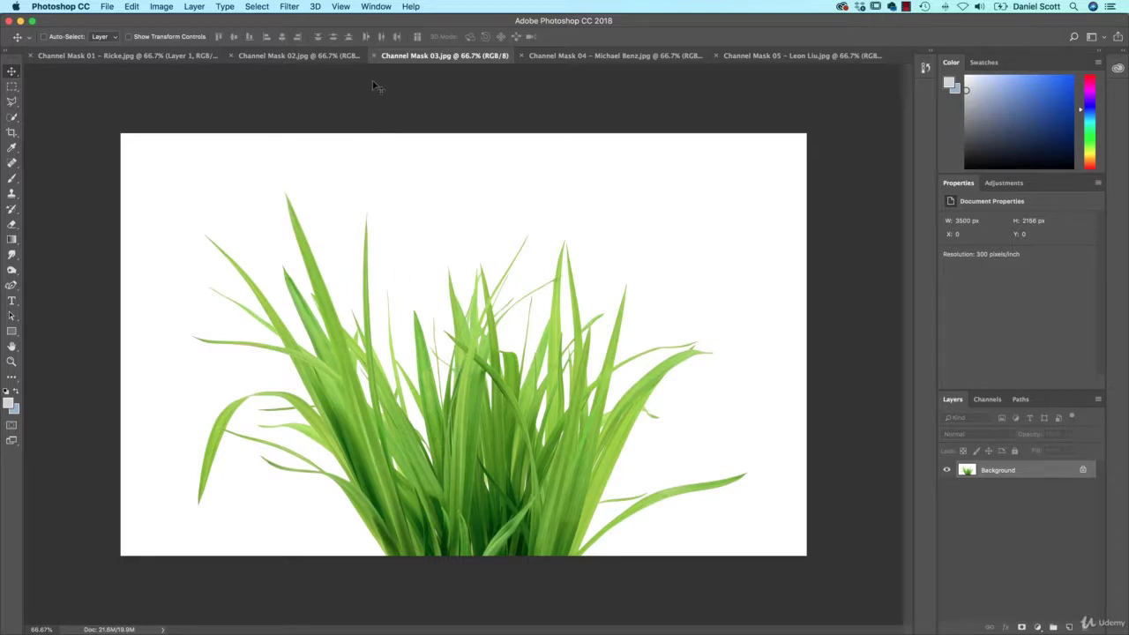
click(163, 56)
click(410, 56)
Close the Channel Mask 03 image and bring the Channel Mask 04 pine forest photo forward.
click(373, 56)
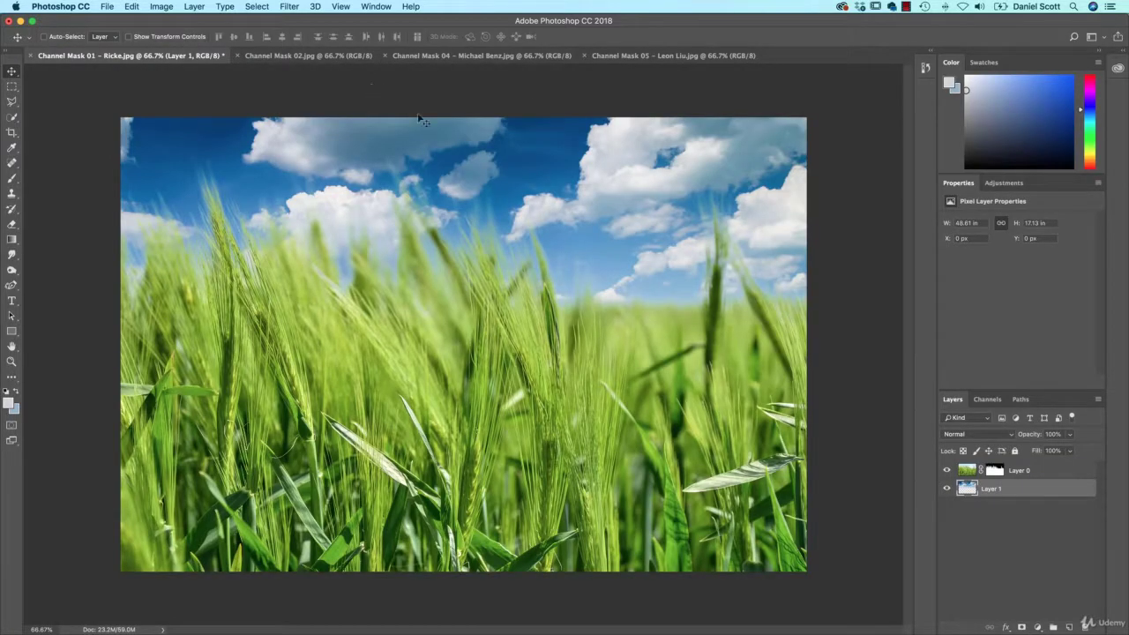
click(455, 56)
click(639, 56)
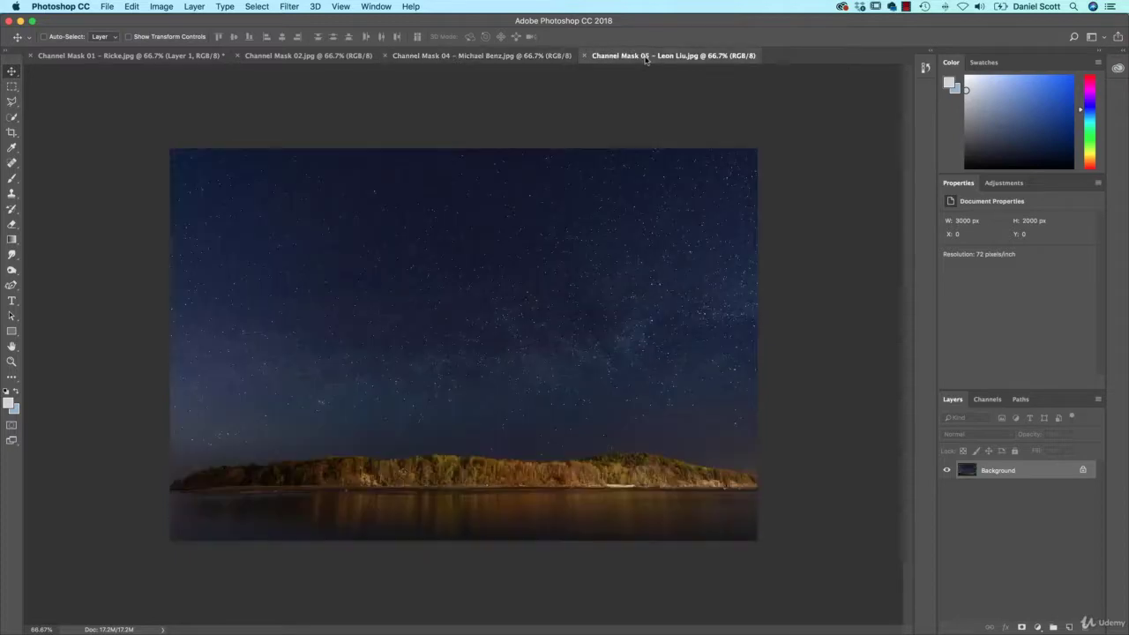
click(526, 57)
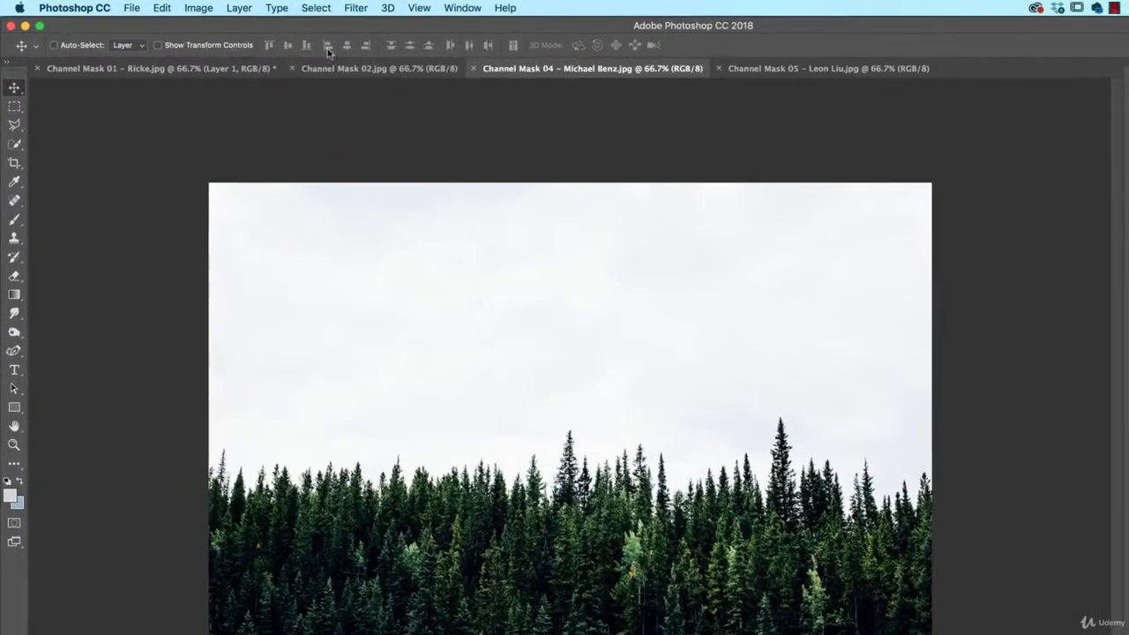
click(315, 7)
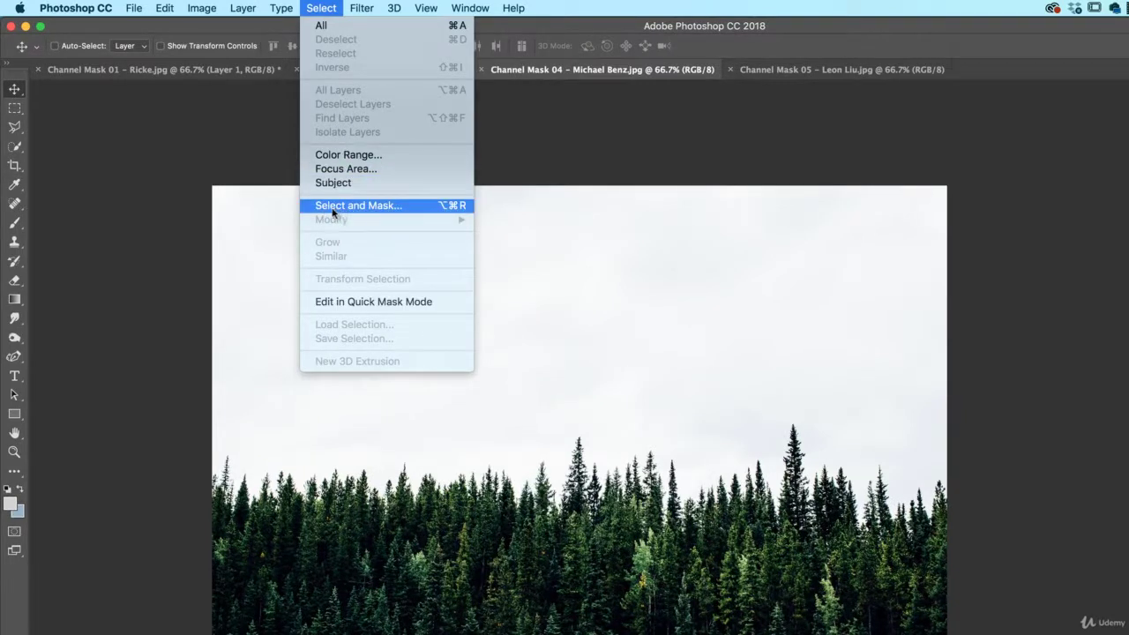
click(323, 7)
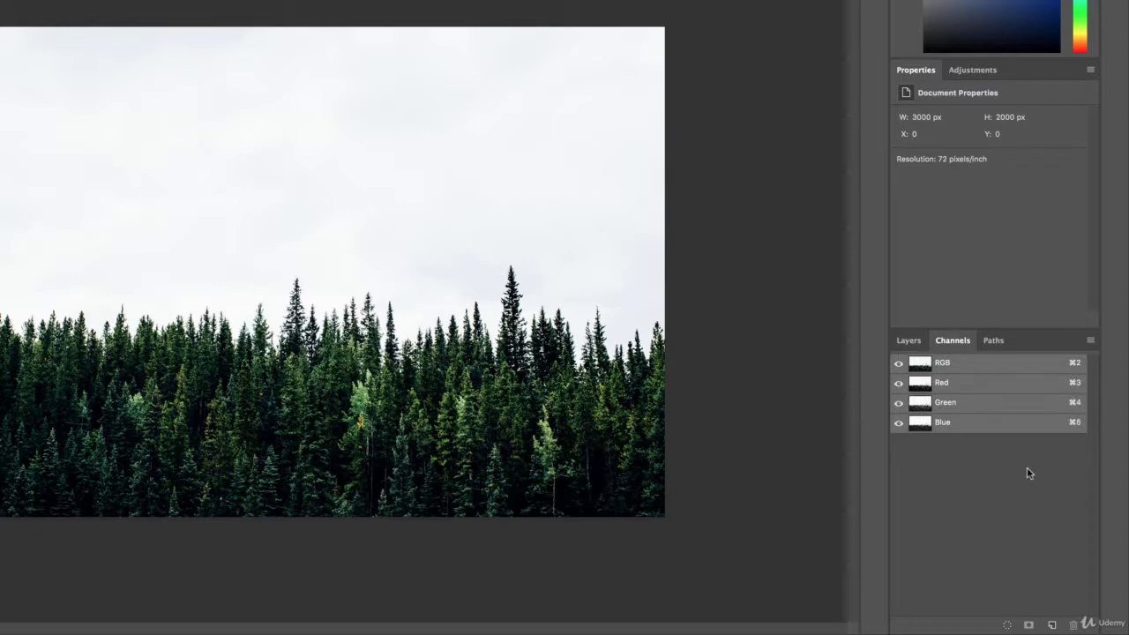
Flip between the forest's Red, Green and Blue channels with Cmd+3/4/5, settling on Blue.
key(super+3)
key(super+5)
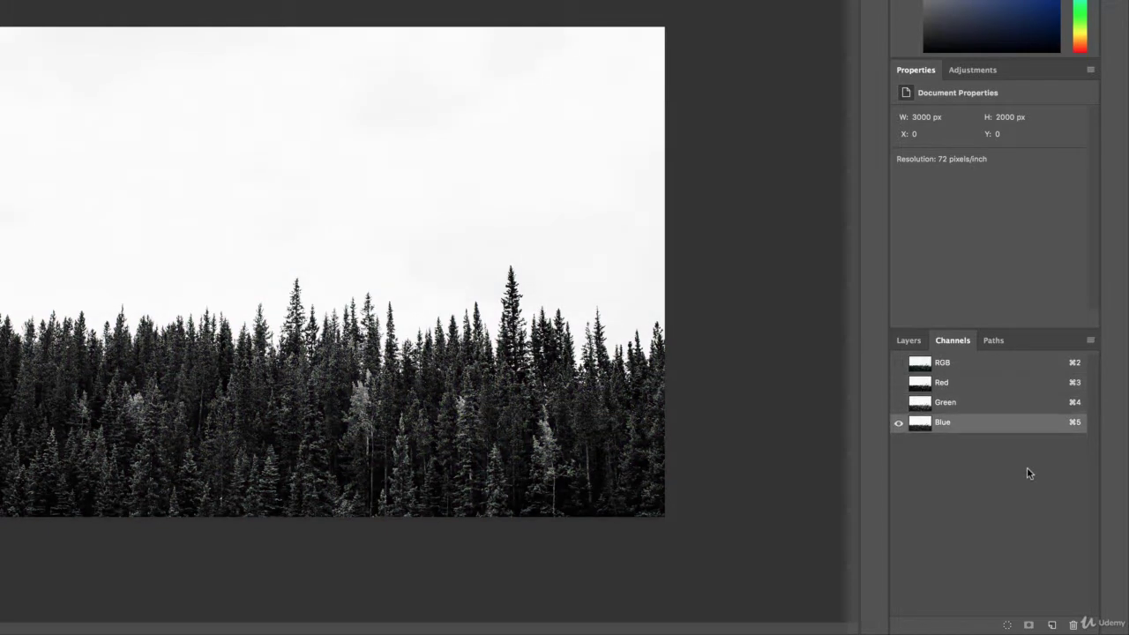
key(super+4)
key(super+3)
key(super+5)
key(super+4)
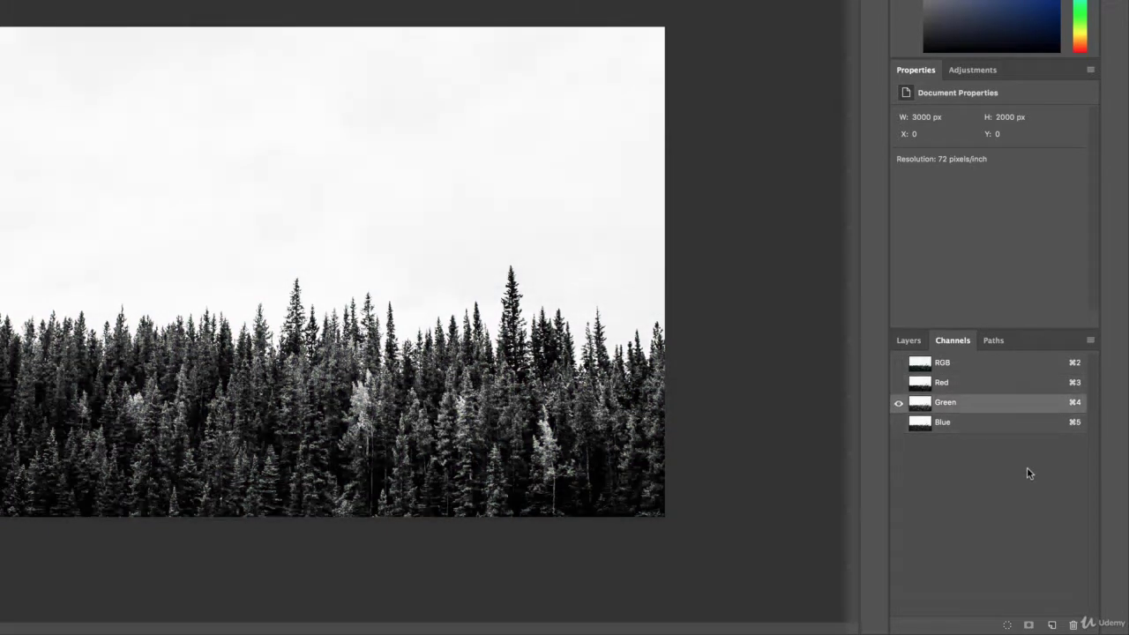
key(super+3)
key(super+5)
key(super+4)
key(super+3)
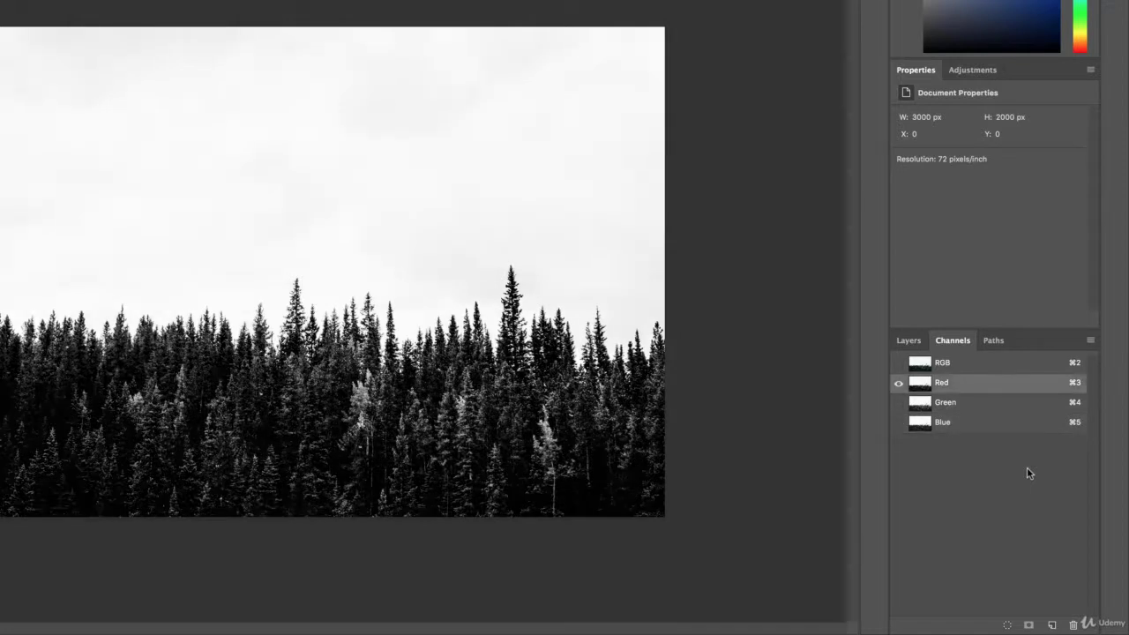
key(super+5)
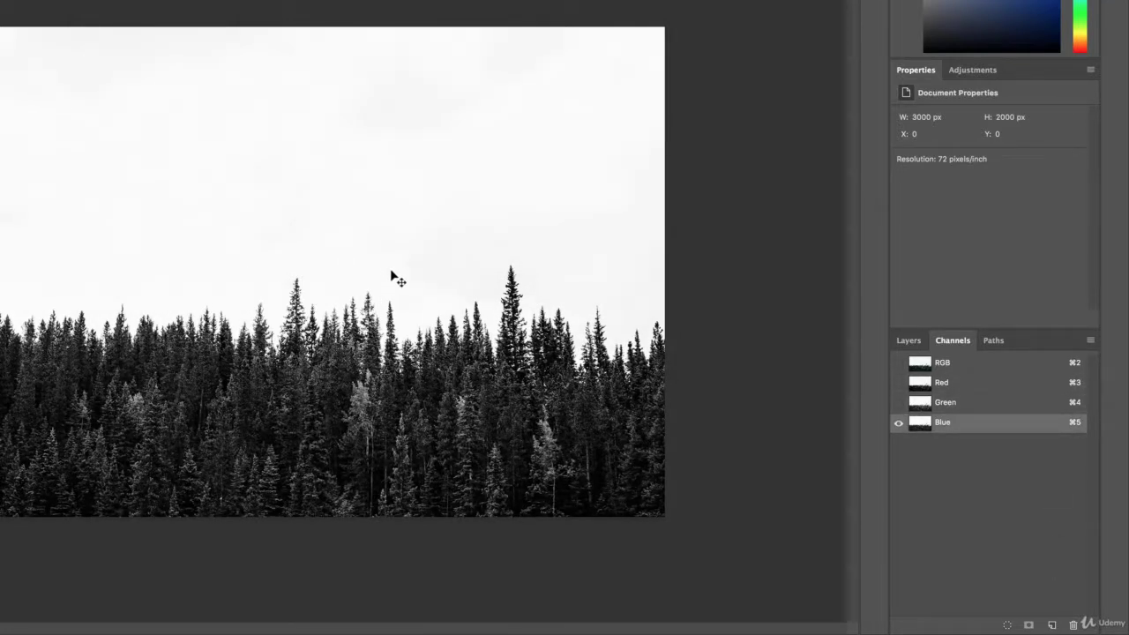
key(super+3)
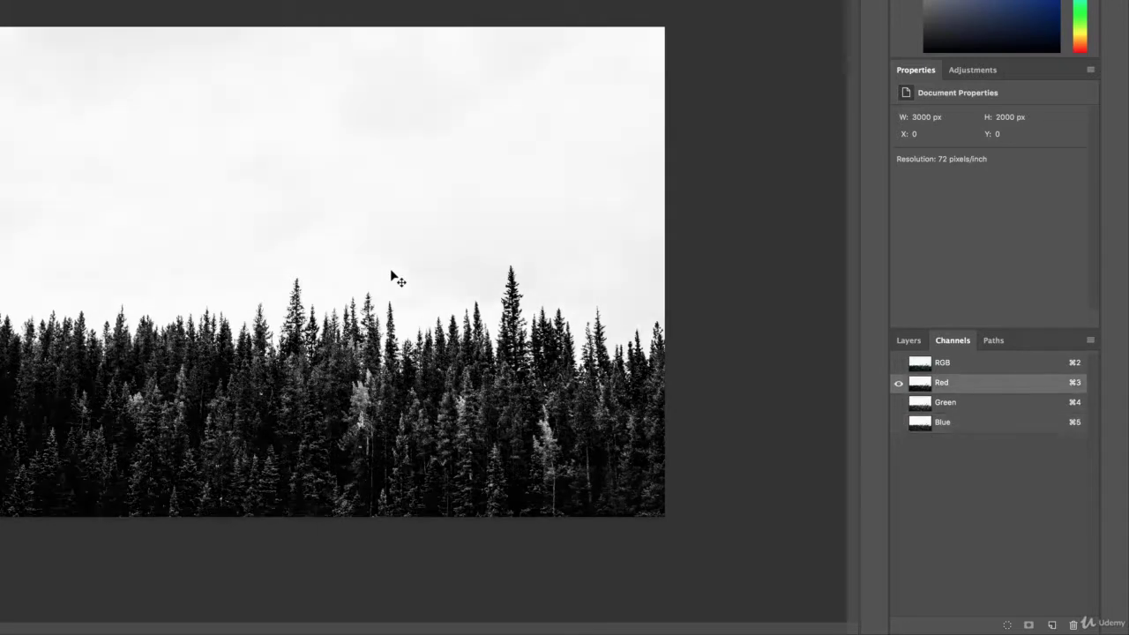
key(super+5)
key(super+3)
key(super+5)
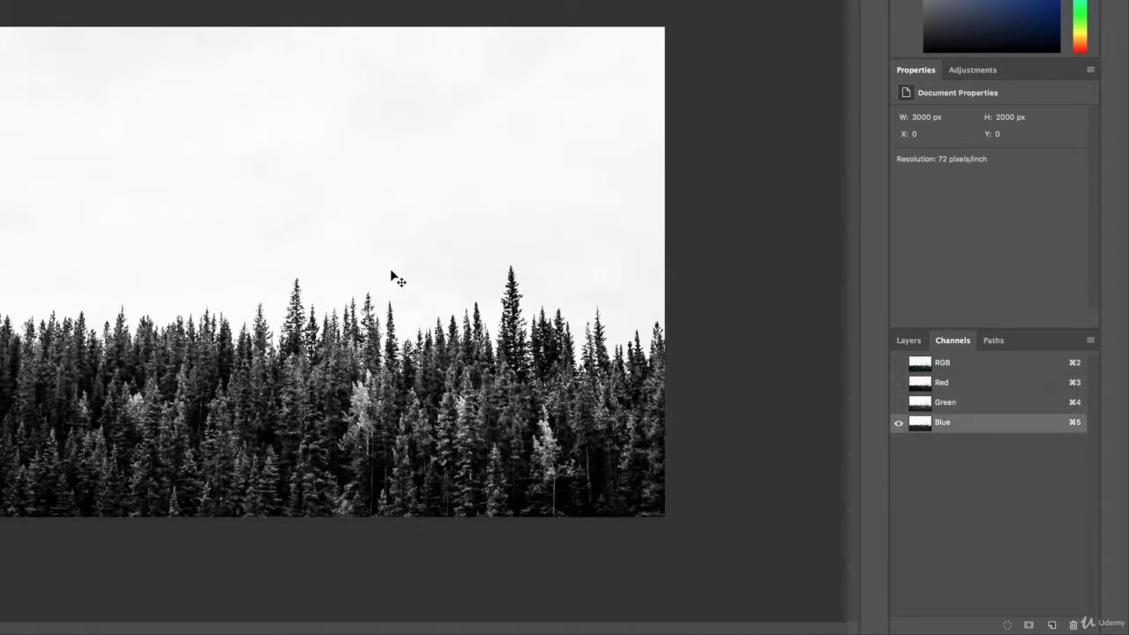
key(super+3)
key(super+5)
key(super+3)
key(super+5)
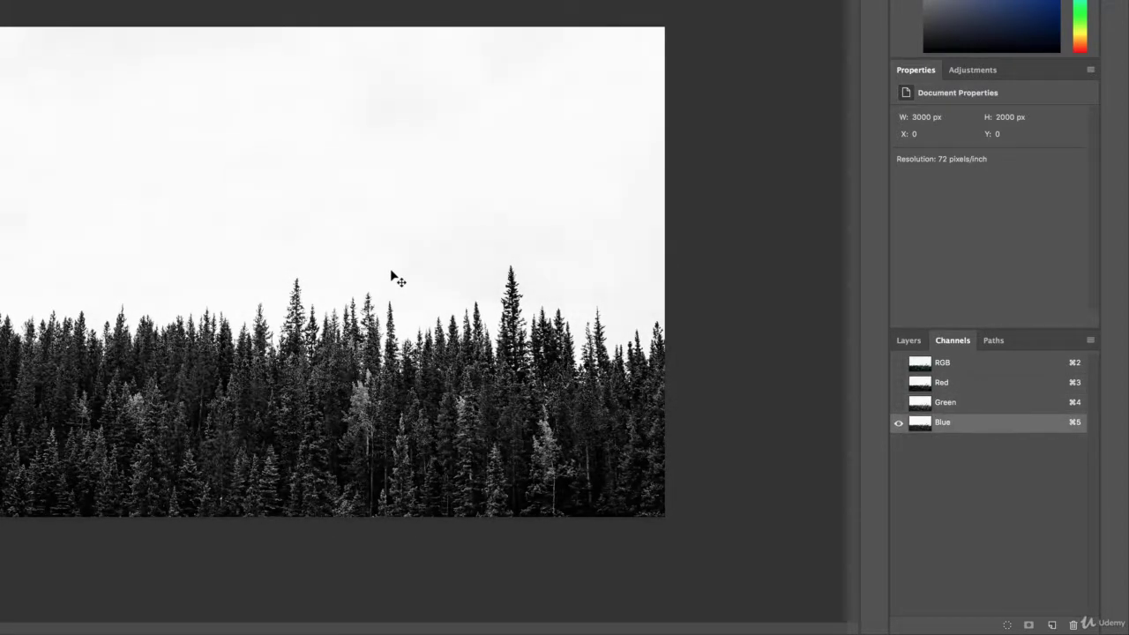
key(super+3)
key(super+5)
key(super+3)
key(super+4)
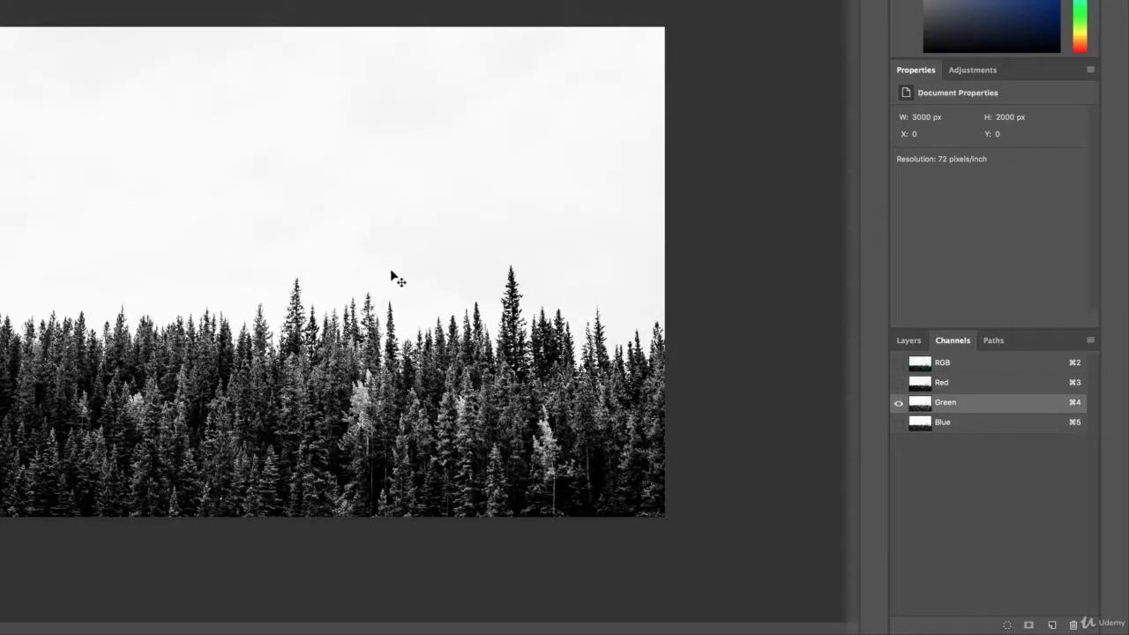
key(super+3)
key(super+5)
key(super+3)
key(super+5)
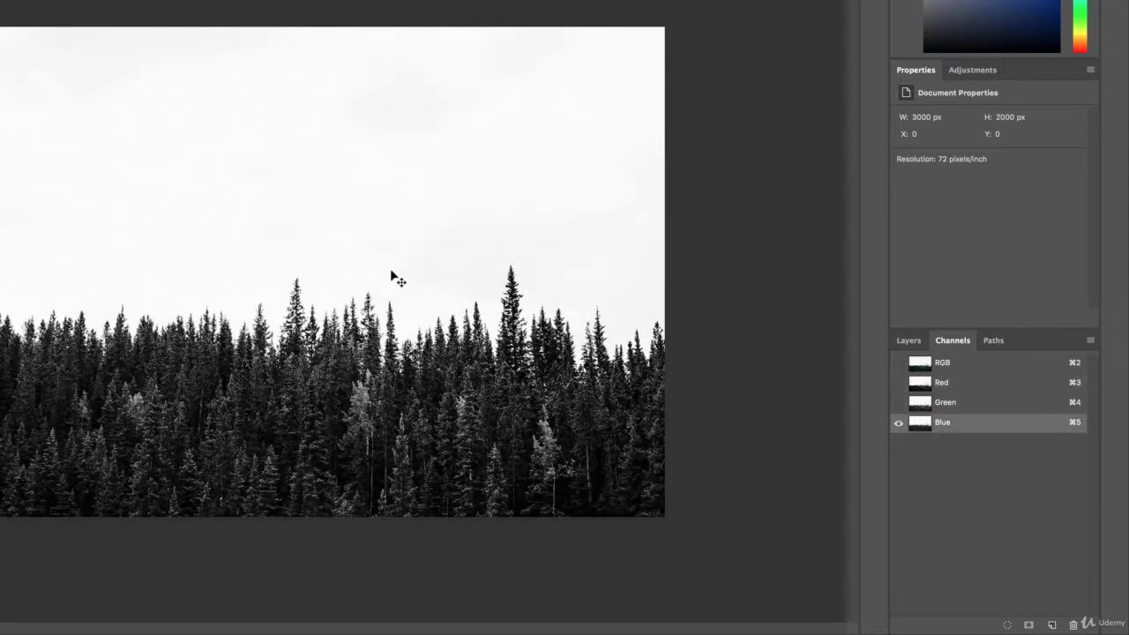
key(super+3)
key(super+5)
Delete the Blue channel, then undo to restore it.
right_click(945, 425)
click(976, 438)
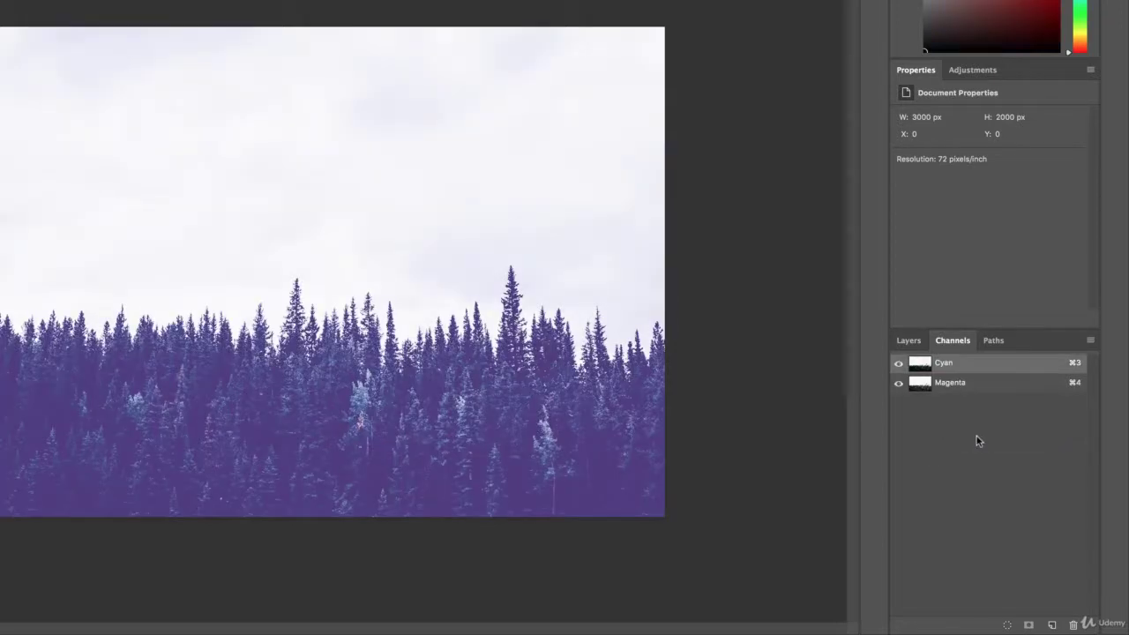
key(super+z)
Duplicate Blue as a Blue copy channel and make only the copy visible.
right_click(958, 426)
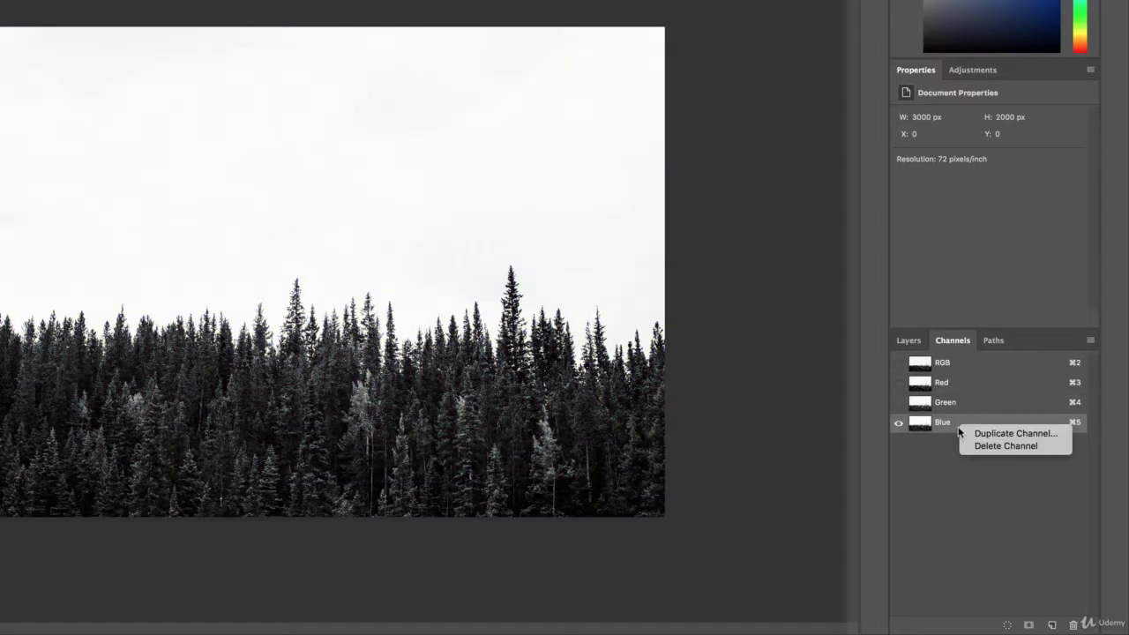
click(984, 434)
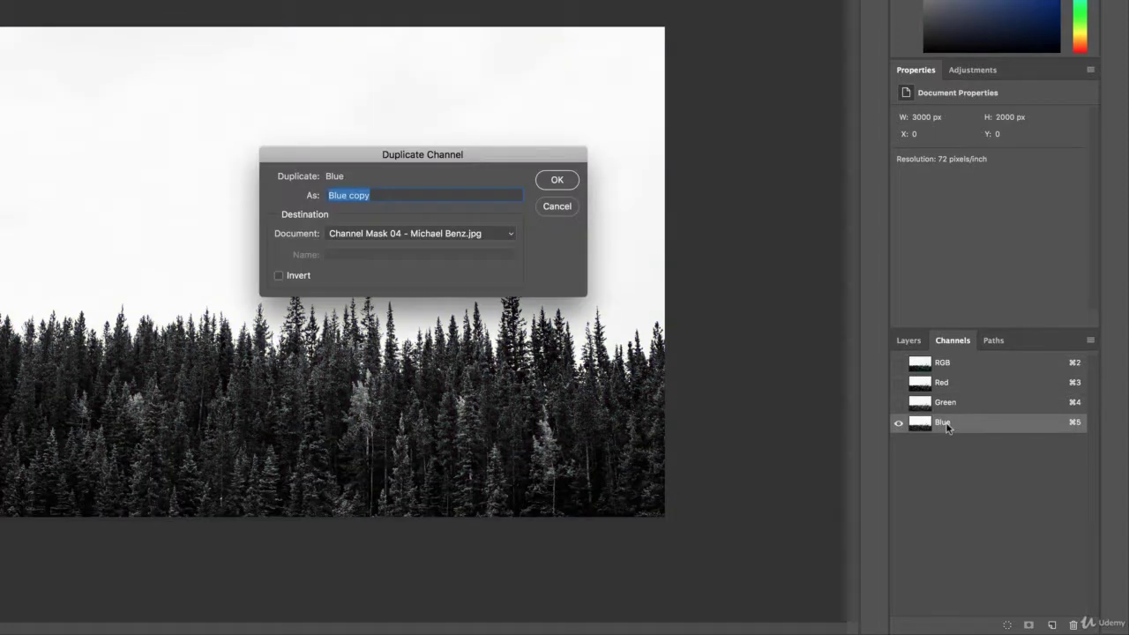
key(Return)
click(898, 442)
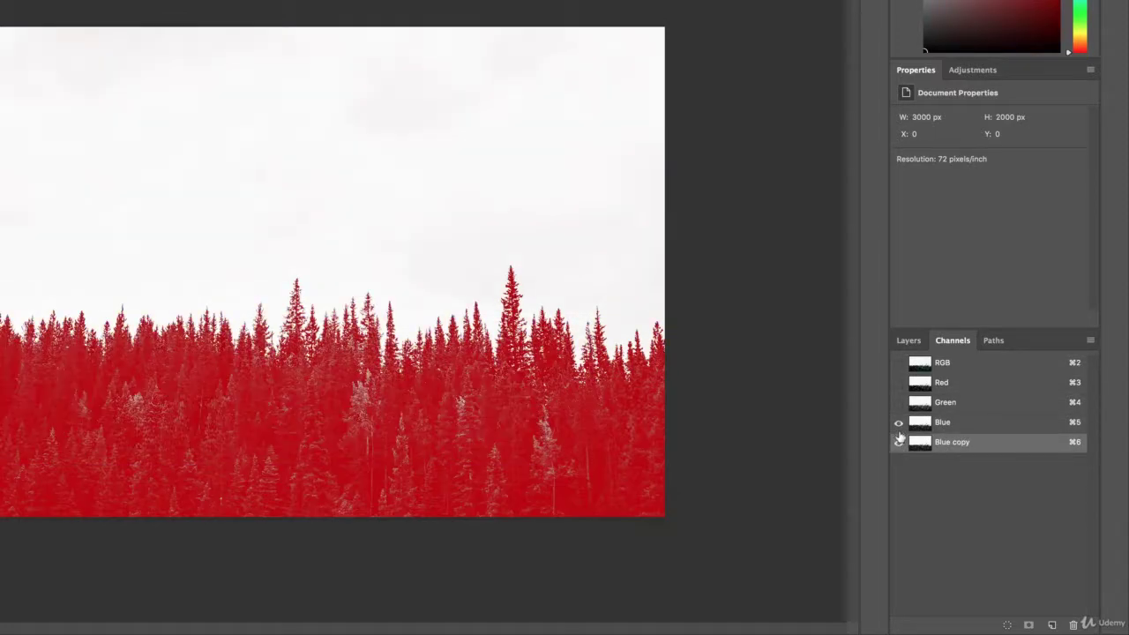
click(897, 423)
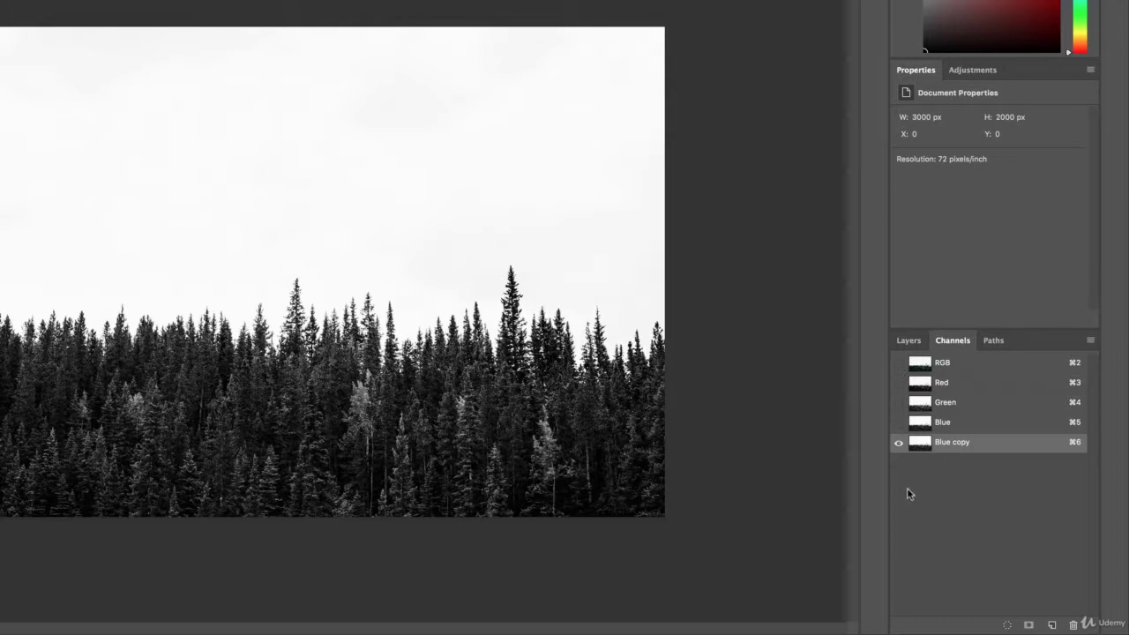
click(898, 423)
click(898, 422)
Apply Levels to Blue copy with black point 28, midtone 0.80 and white point 241.
key(super+l)
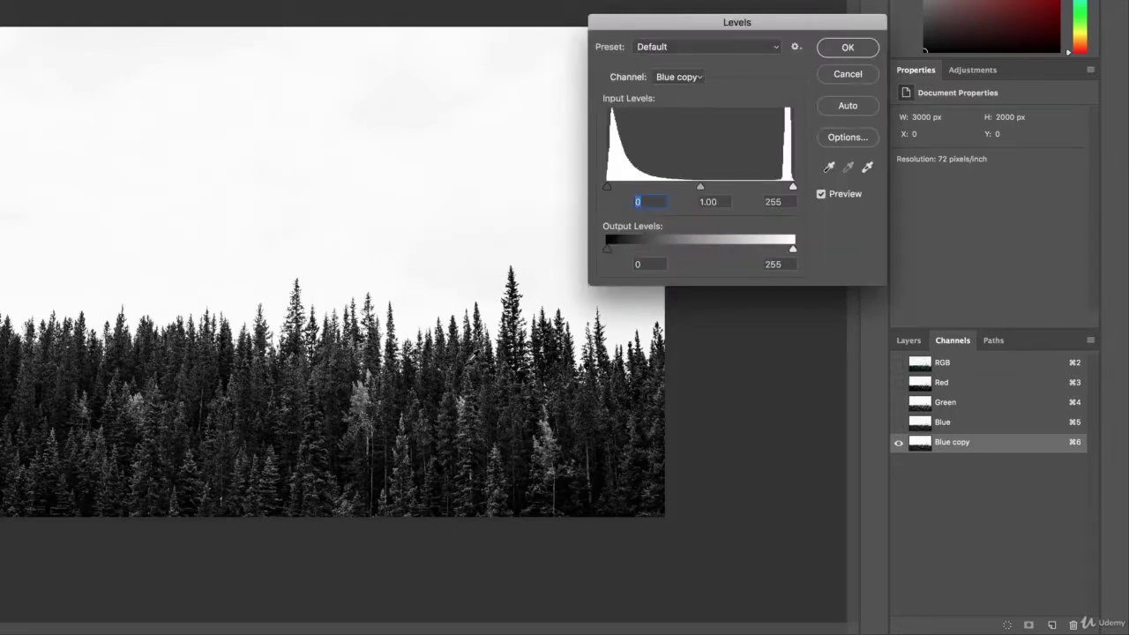
scroll(474, 354, up, 2)
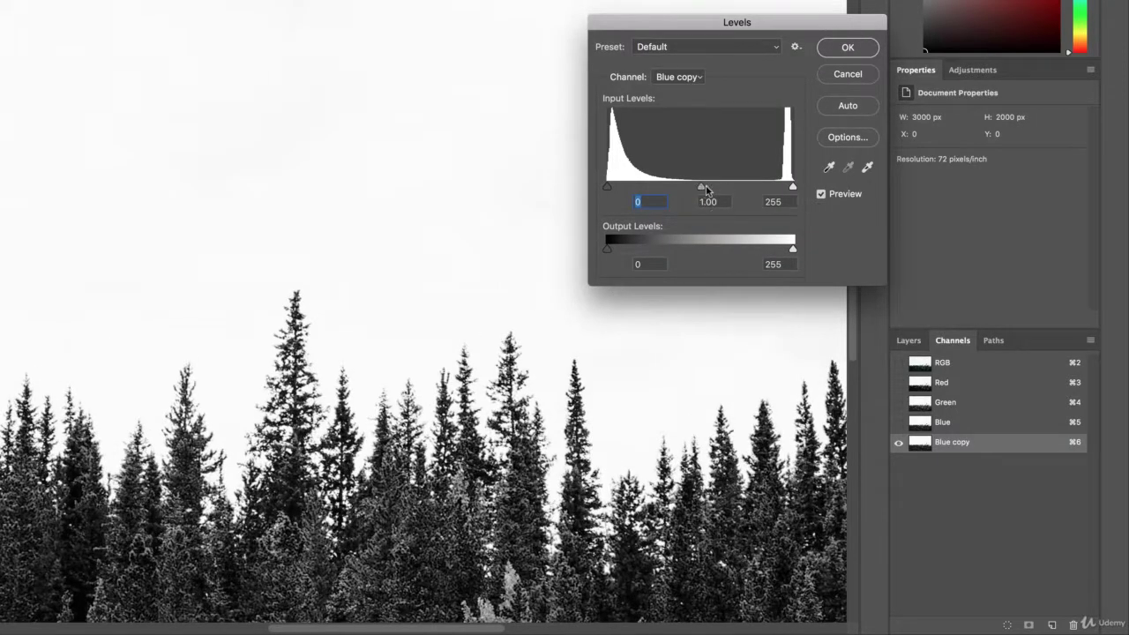
drag(705, 190, 782, 188)
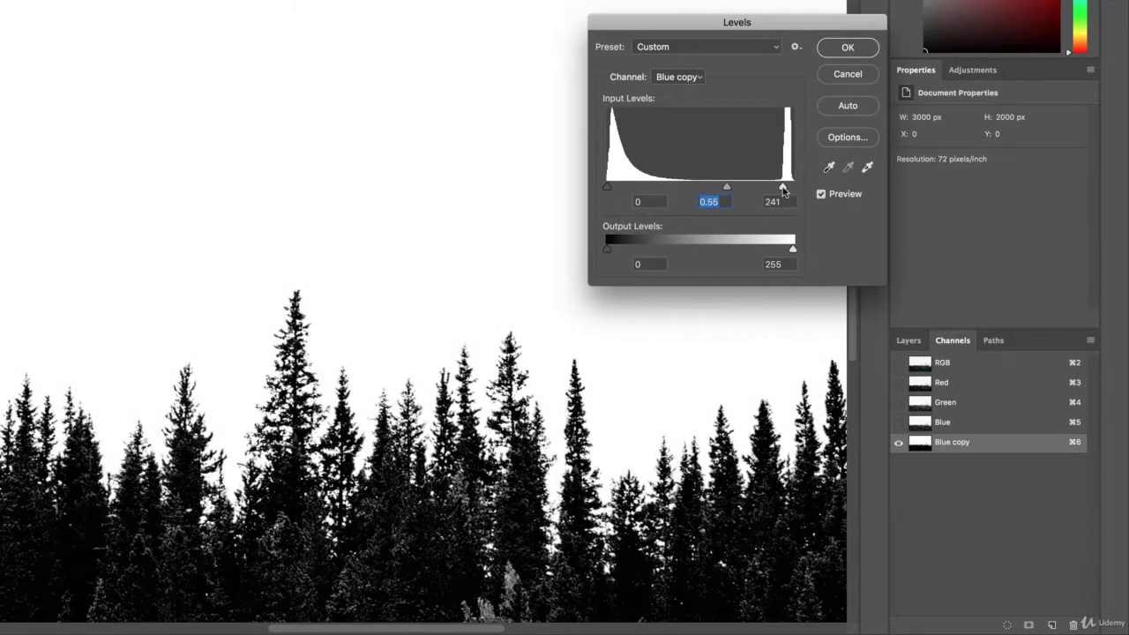
drag(608, 189, 626, 188)
drag(738, 189, 716, 189)
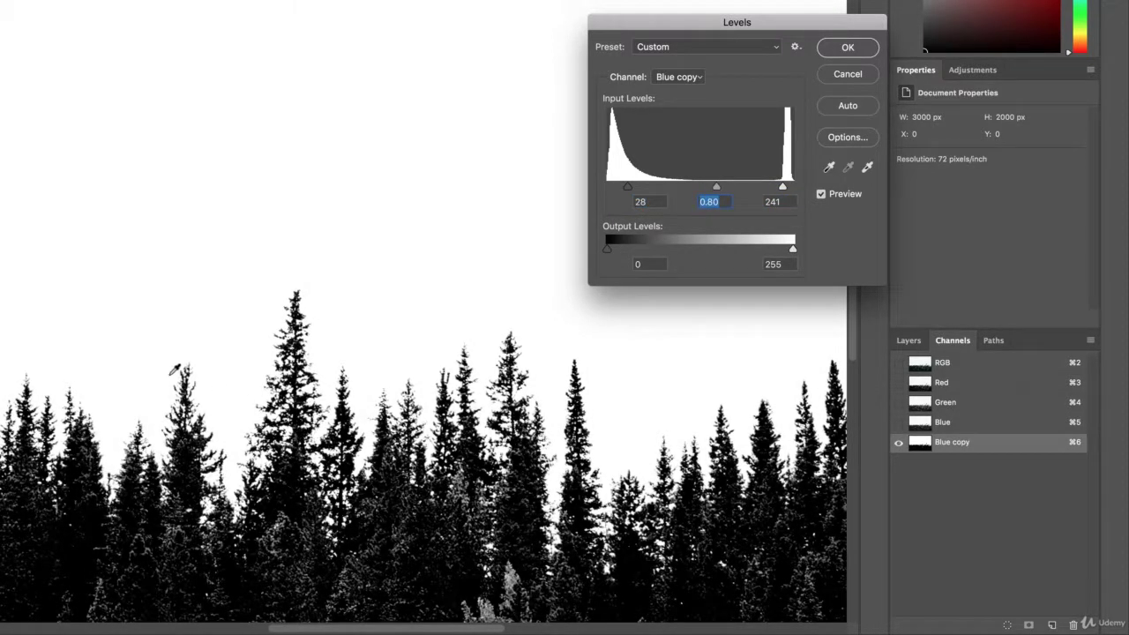
click(871, 47)
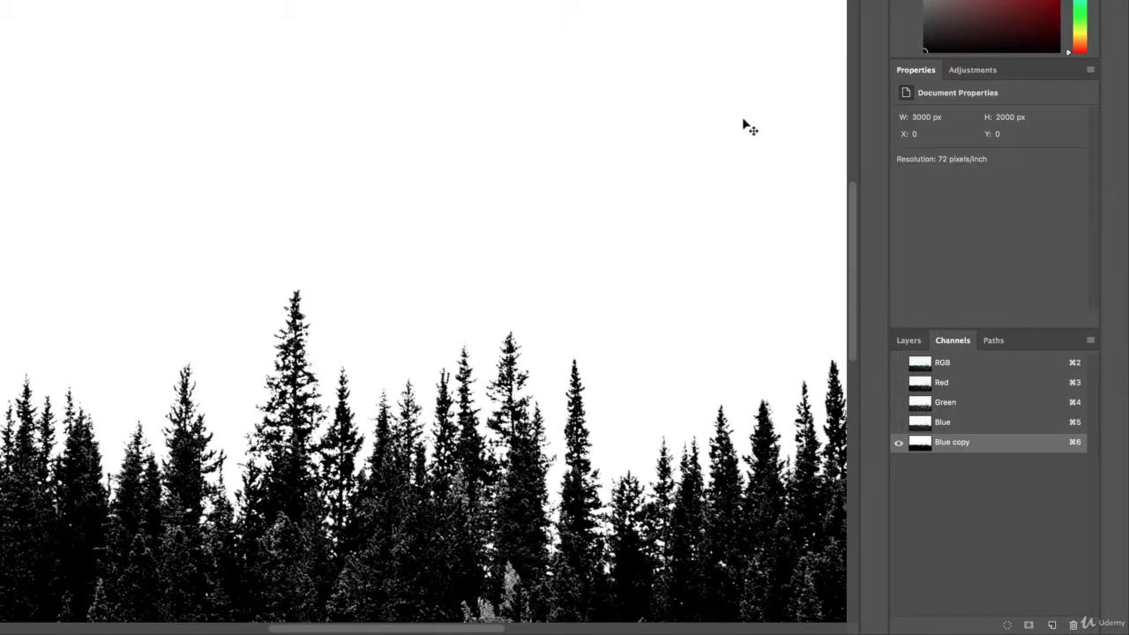
Zoom out to the whole image and pick the Brush tool.
key(super+minus)
key(super+minus)
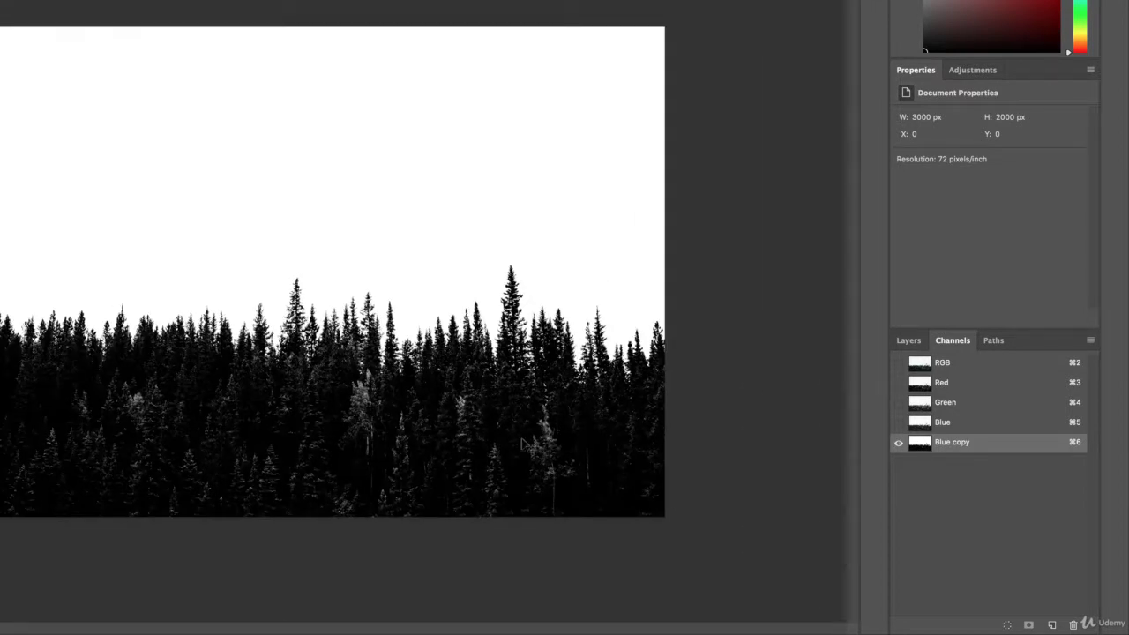
key(b)
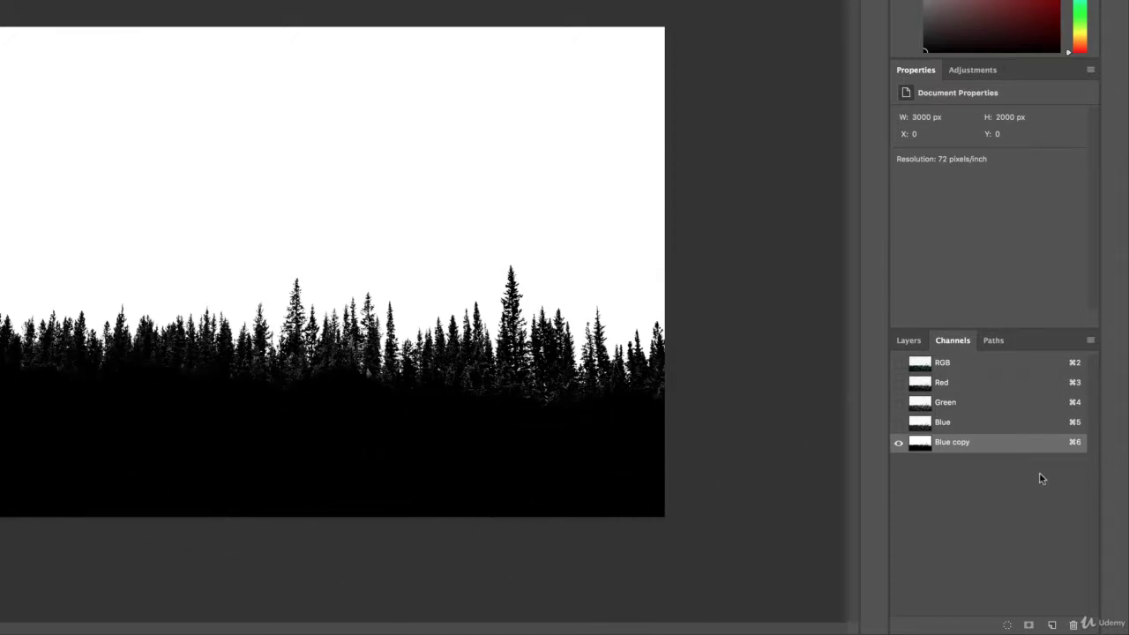
Load Blue copy as a selection, return to RGB, and add a layer mask to the forest layer.
click(1007, 624)
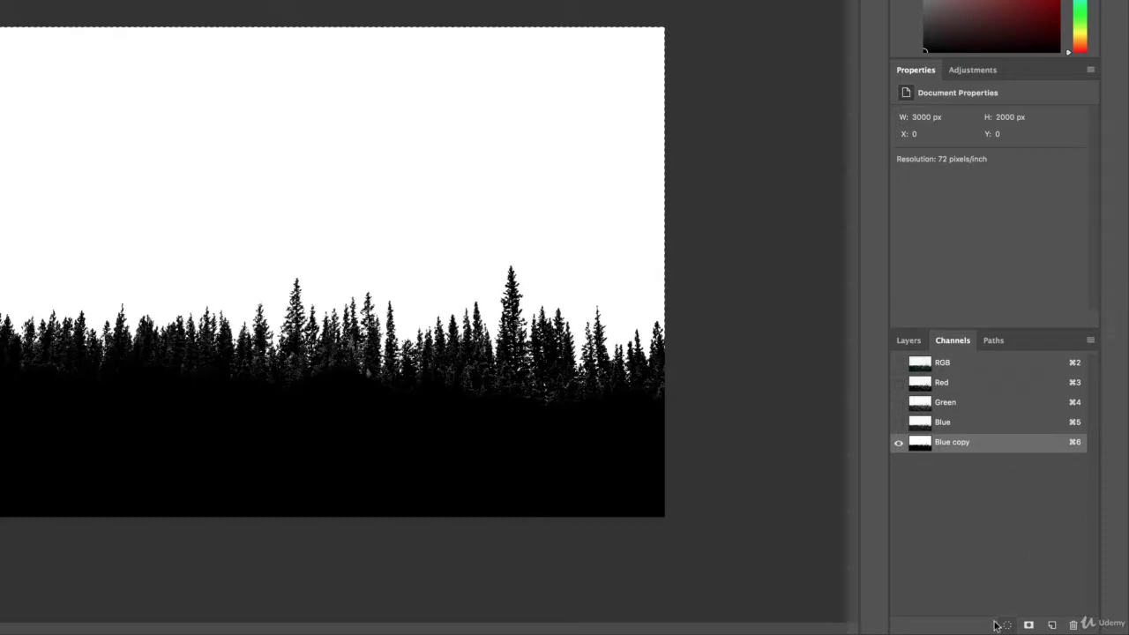
click(963, 367)
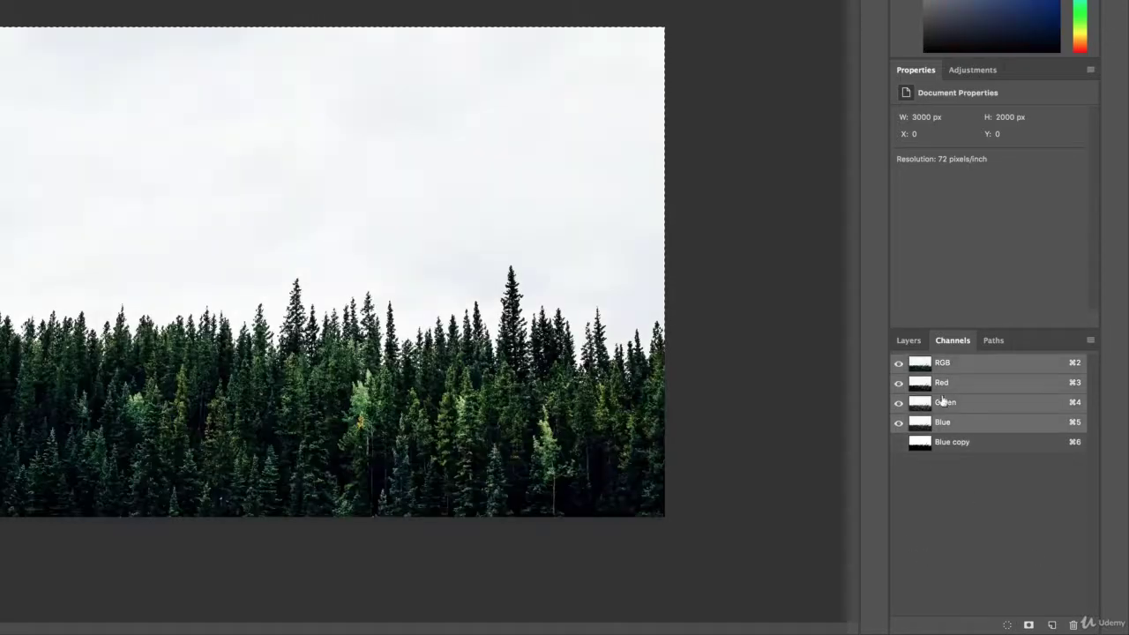
click(908, 344)
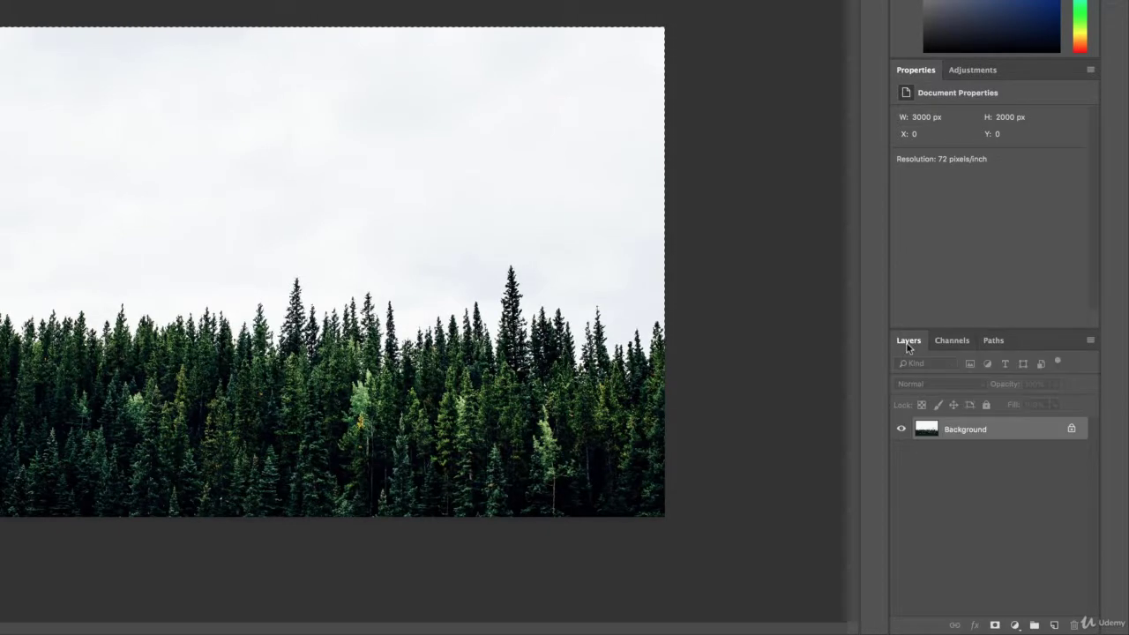
click(995, 625)
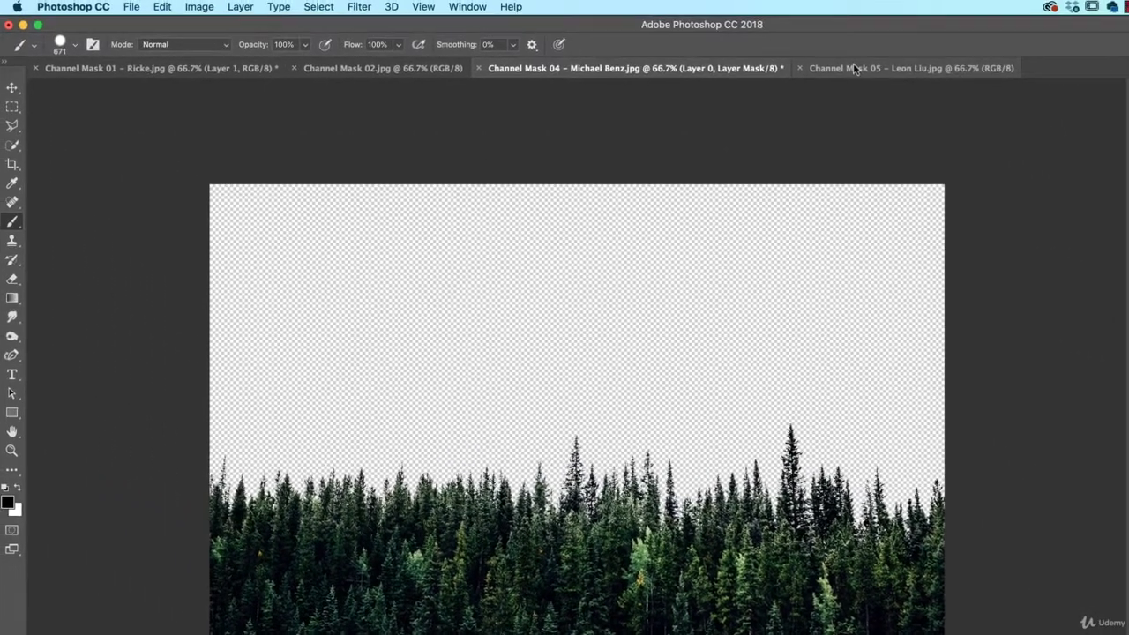
Try dragging the night-sky image into the forest document, undoing two misplaced drops.
click(854, 69)
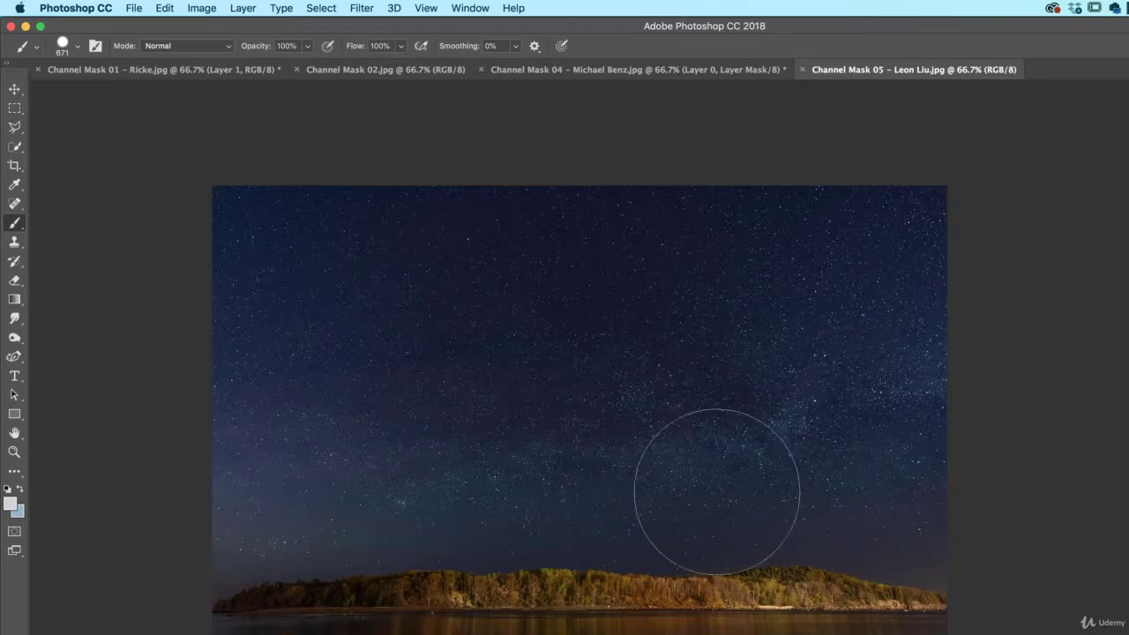
key(v)
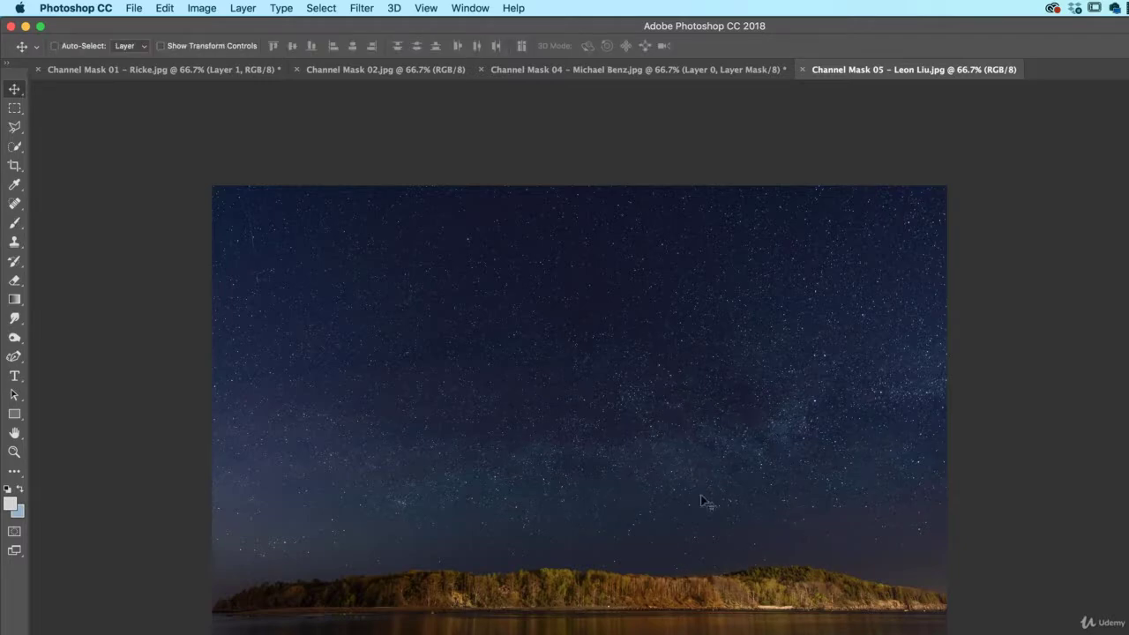
click(604, 70)
drag(604, 70, 587, 457)
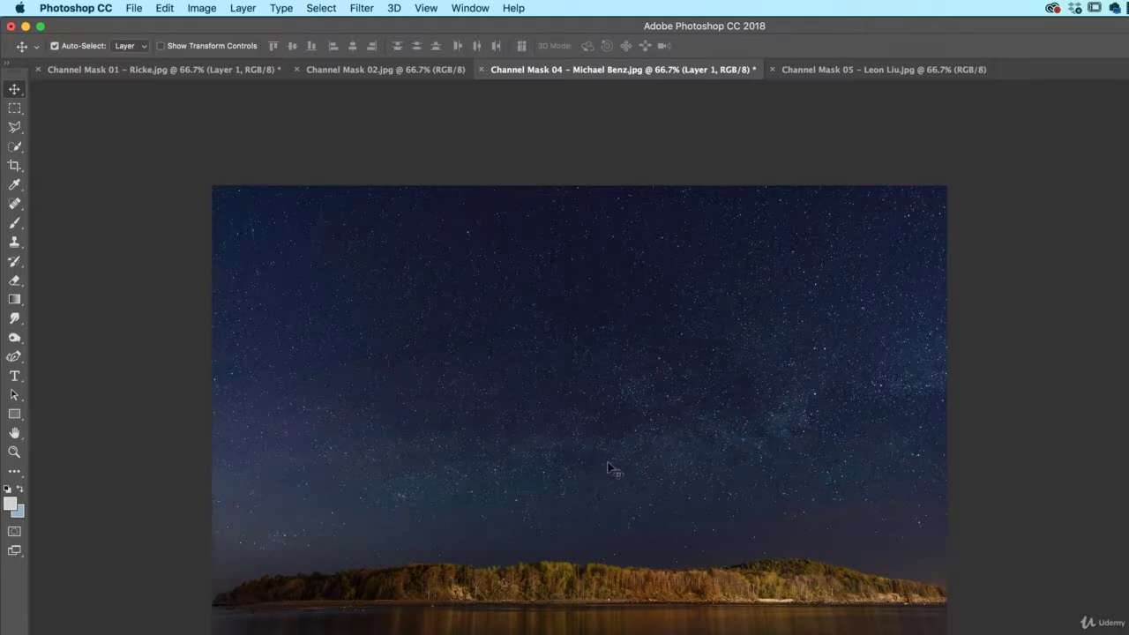
key(super+z)
click(826, 74)
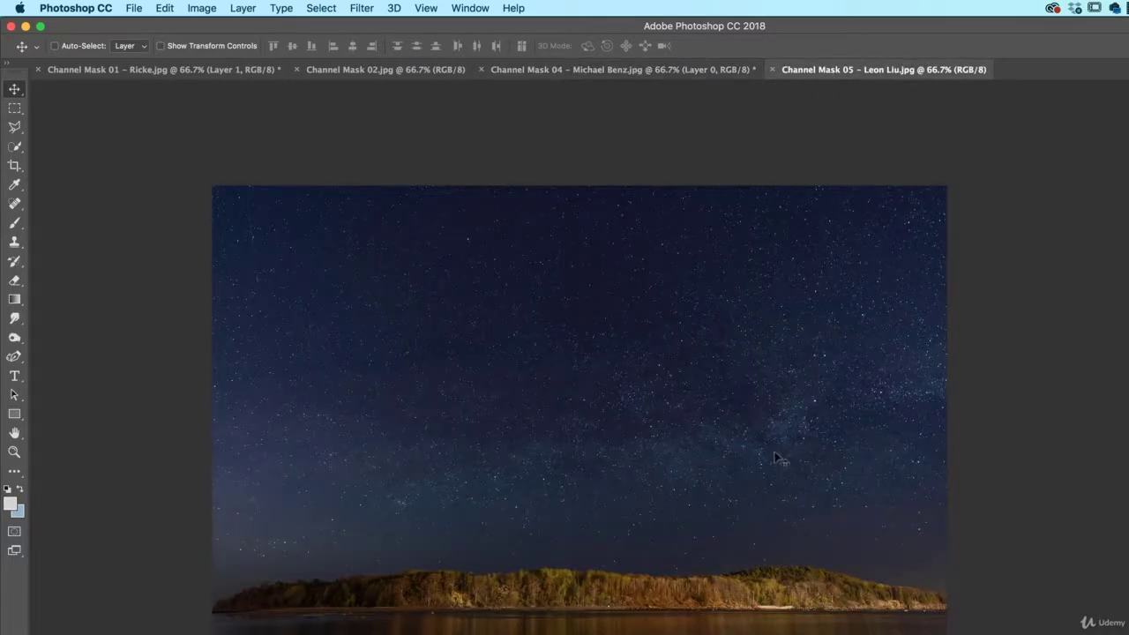
drag(667, 74, 529, 277)
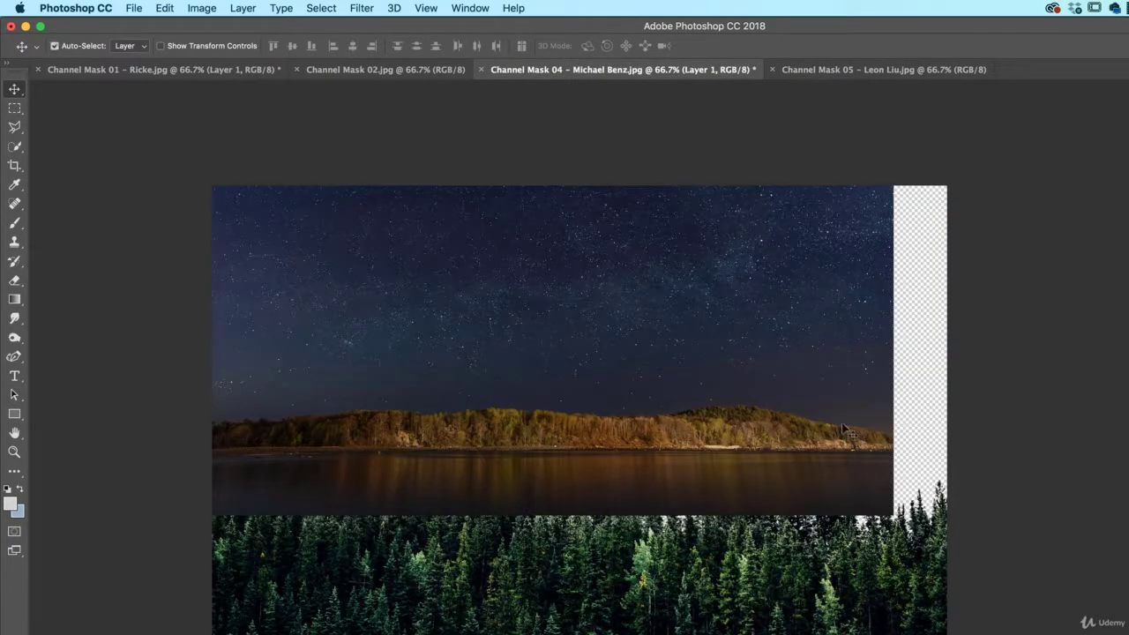
key(ctrl+z)
click(870, 70)
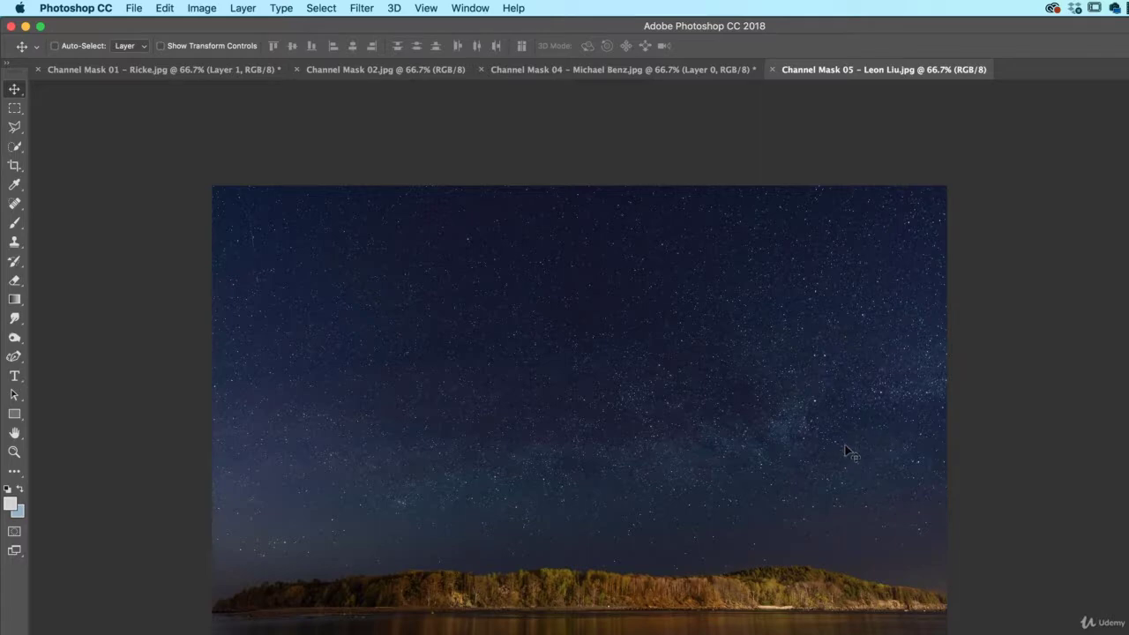
Drop the starry sky onto the forest canvas, place it below Layer 0, and shift it up.
drag(808, 490, 642, 192)
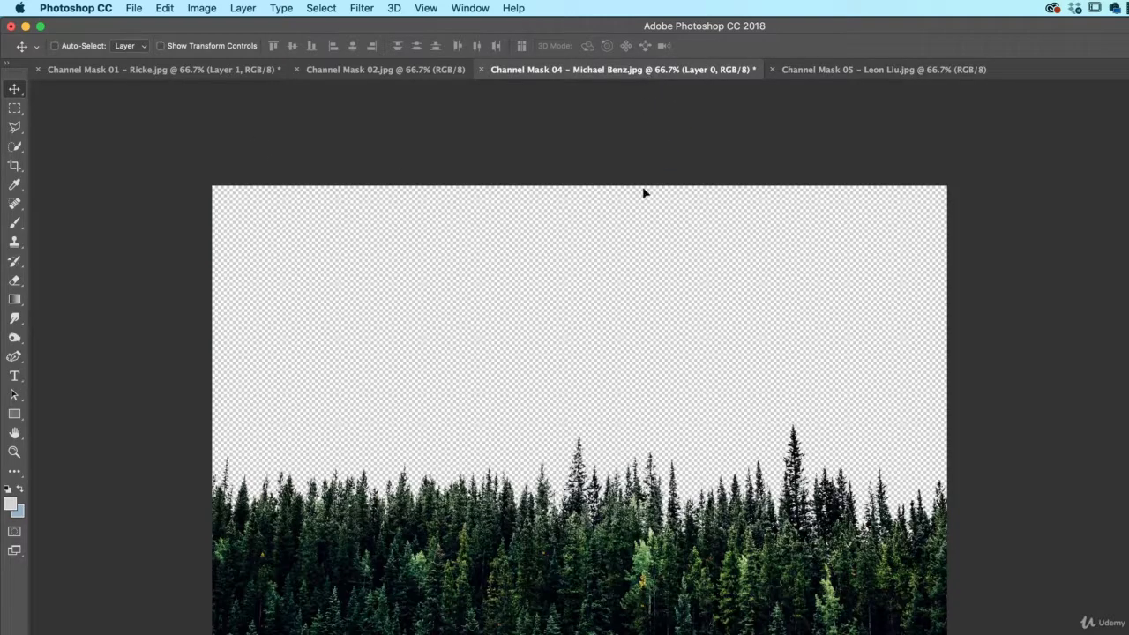
drag(647, 391, 647, 392)
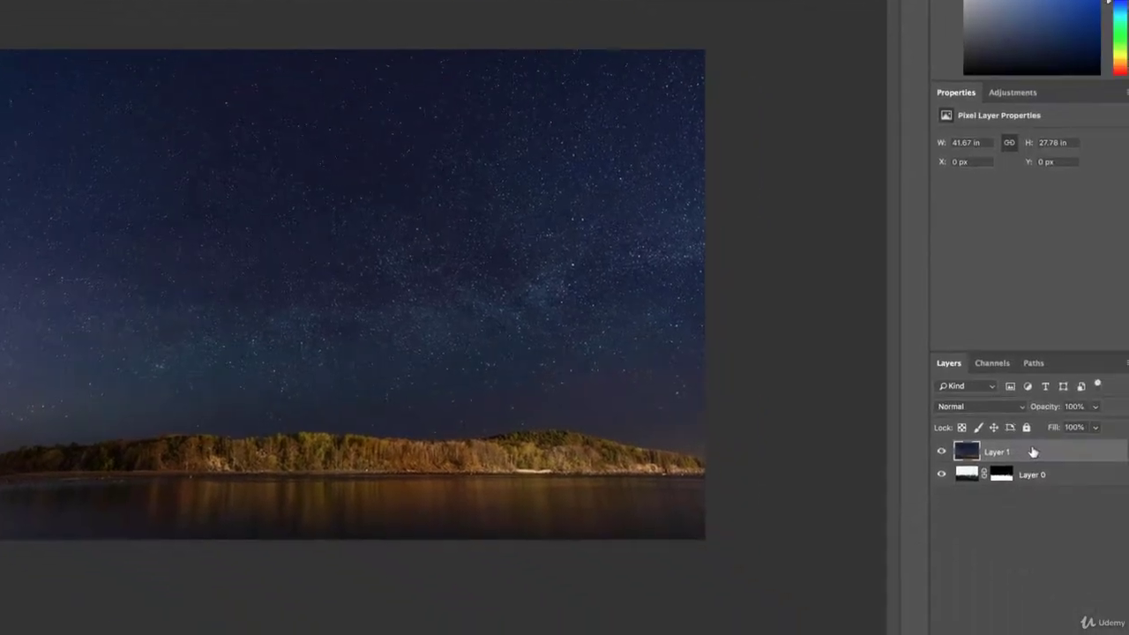
drag(956, 429, 968, 507)
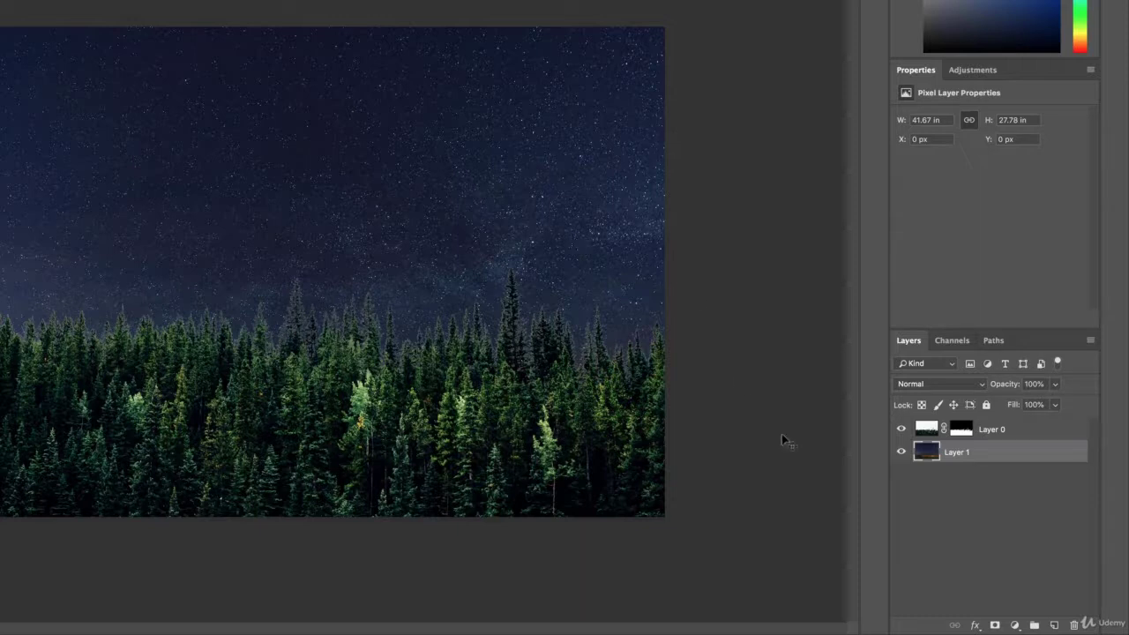
mouse_move(239, 247)
mouse_down()
mouse_move(247, 173)
mouse_move(247, 247)
mouse_up()
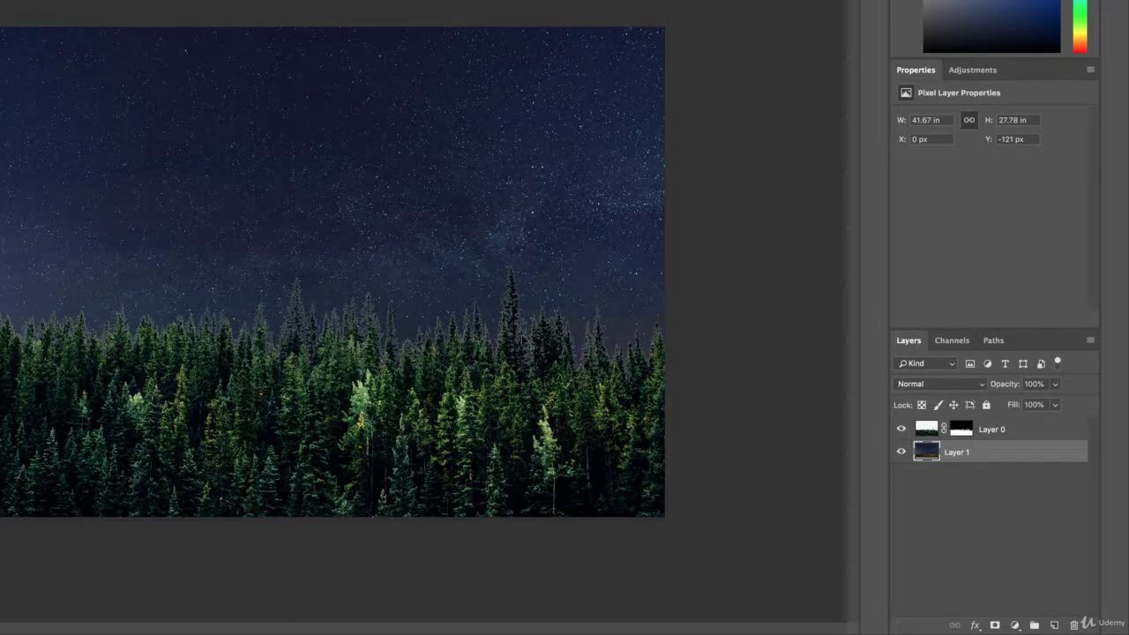
Select Layer 0's mask and open it in Select and Mask for edge refinement.
click(961, 429)
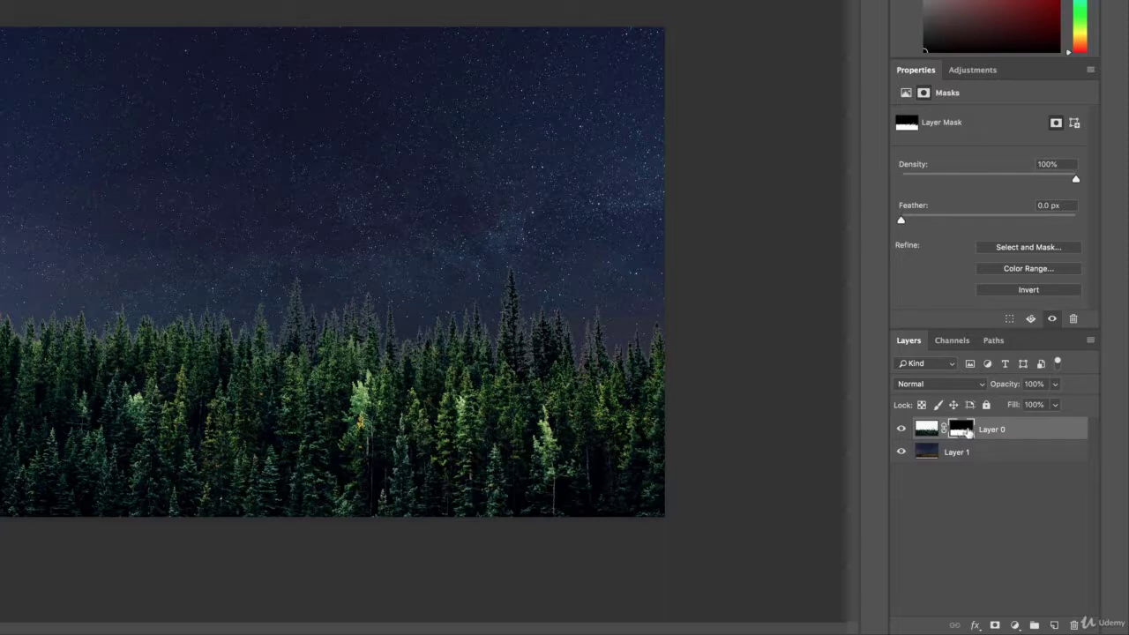
click(1003, 250)
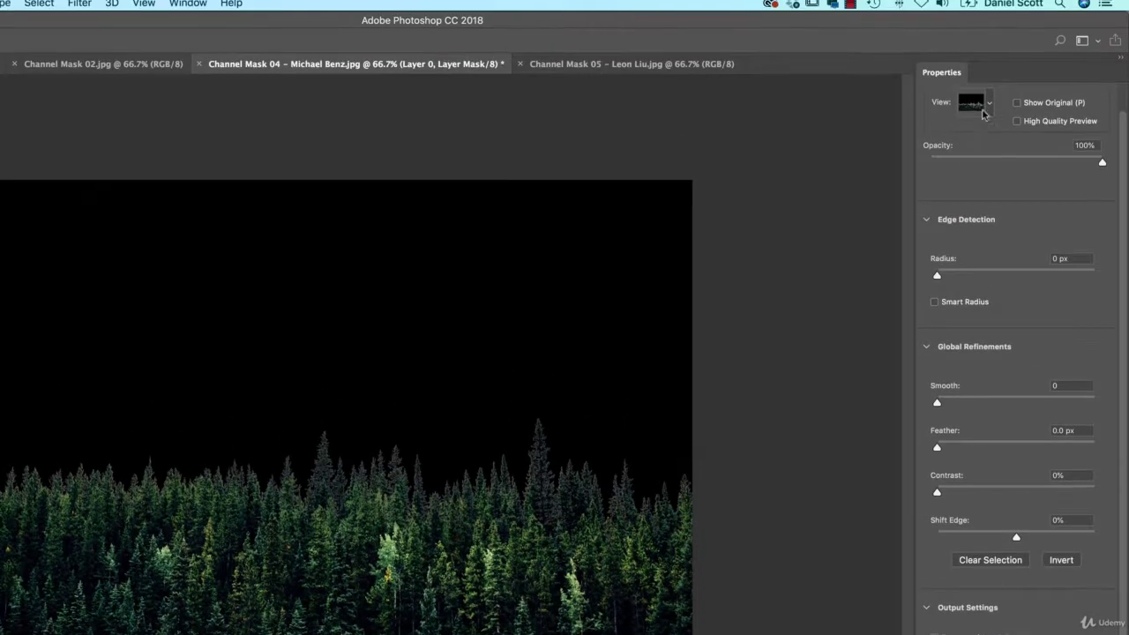
Keep the On Black preview and apply the -76% Shift Edge to the forest mask.
click(985, 108)
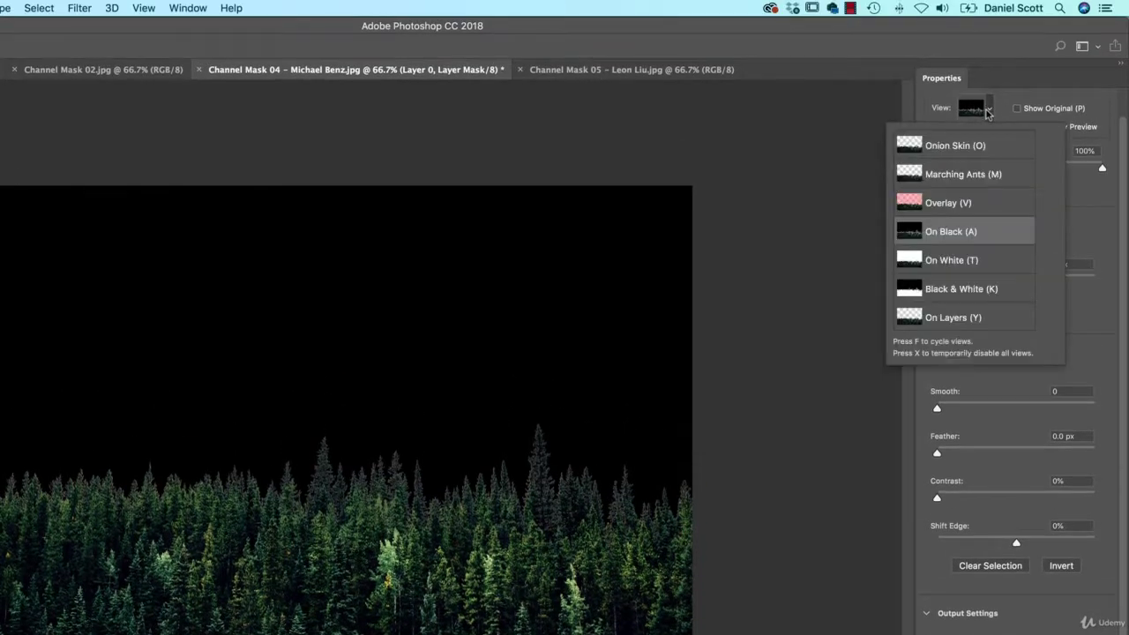
click(1100, 227)
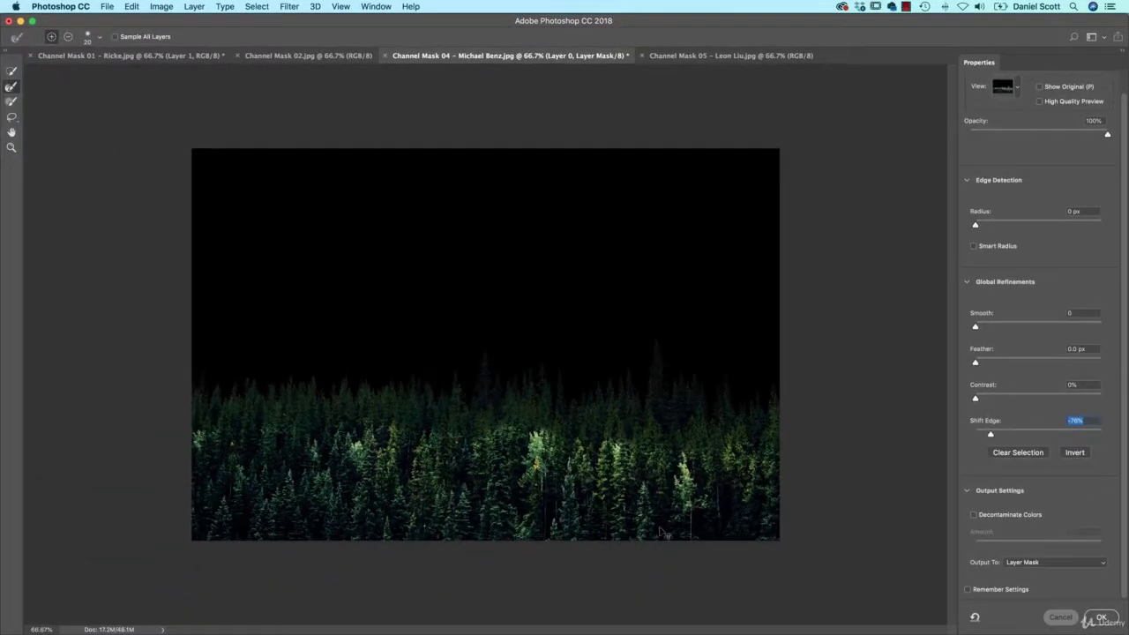
key(Return)
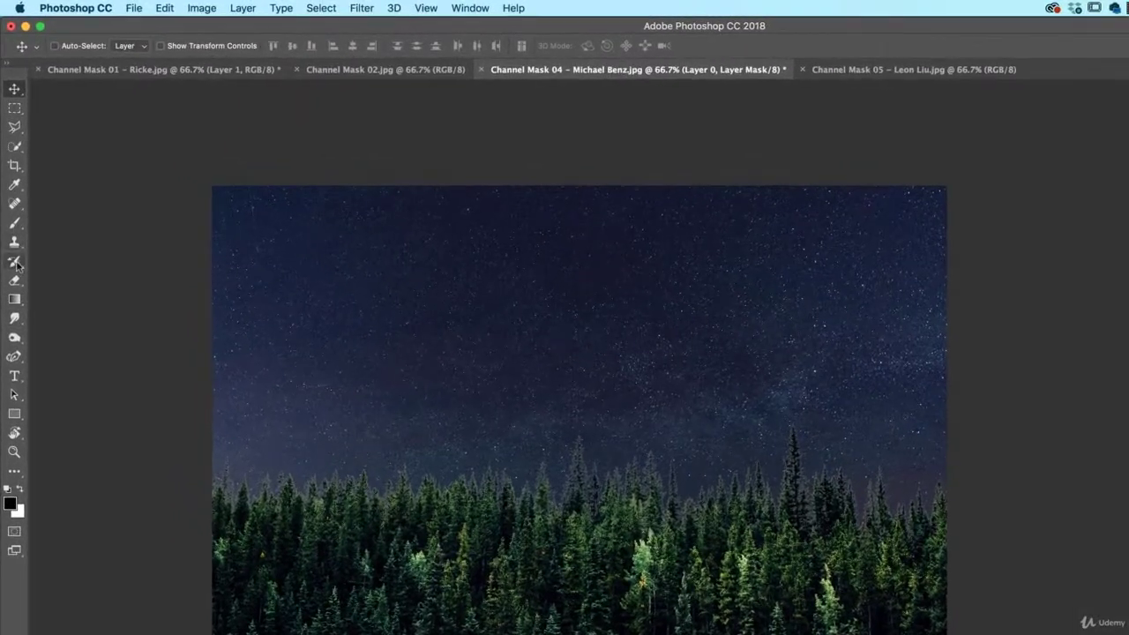
Paint black along the treeline on Layer 0's mask with a soft, ~131 px Overlay-mode brush.
key(b)
click(181, 45)
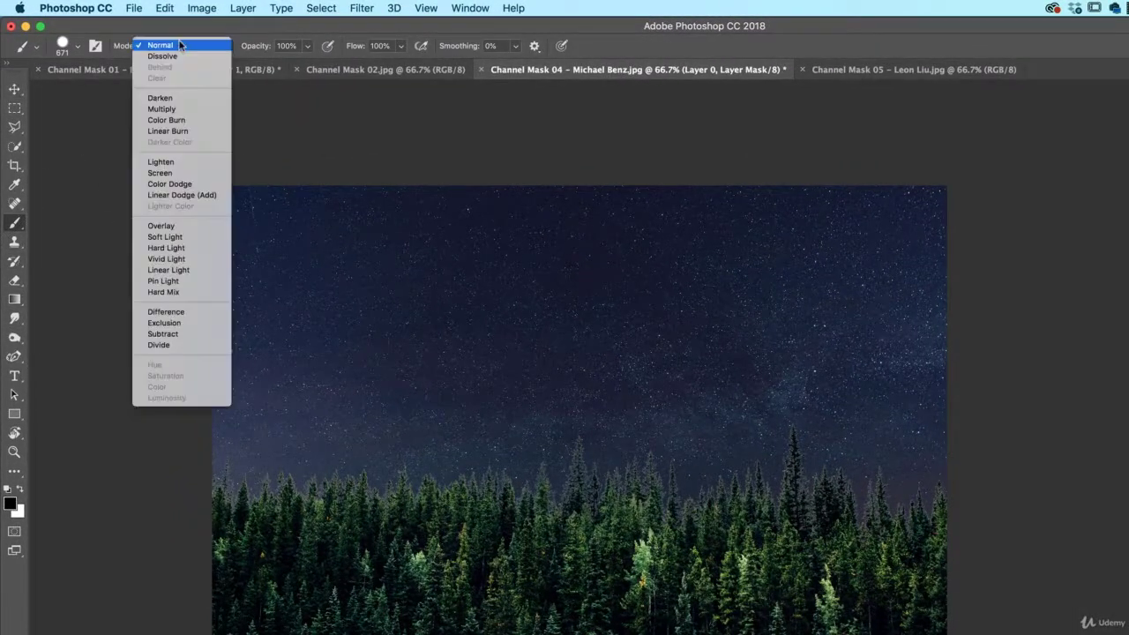
click(163, 225)
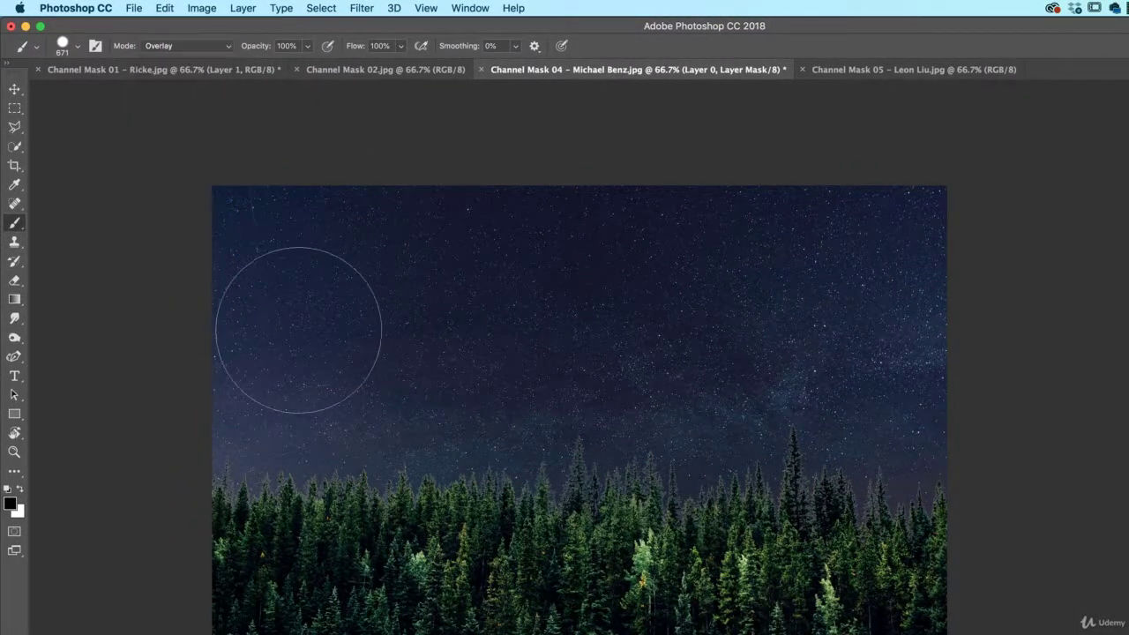
mouse_move(448, 359)
mouse_down()
mouse_move(302, 365)
mouse_move(334, 382)
mouse_up()
mouse_move(421, 403)
mouse_down()
mouse_move(401, 157)
mouse_move(383, 385)
mouse_move(358, 423)
mouse_move(396, 422)
mouse_up()
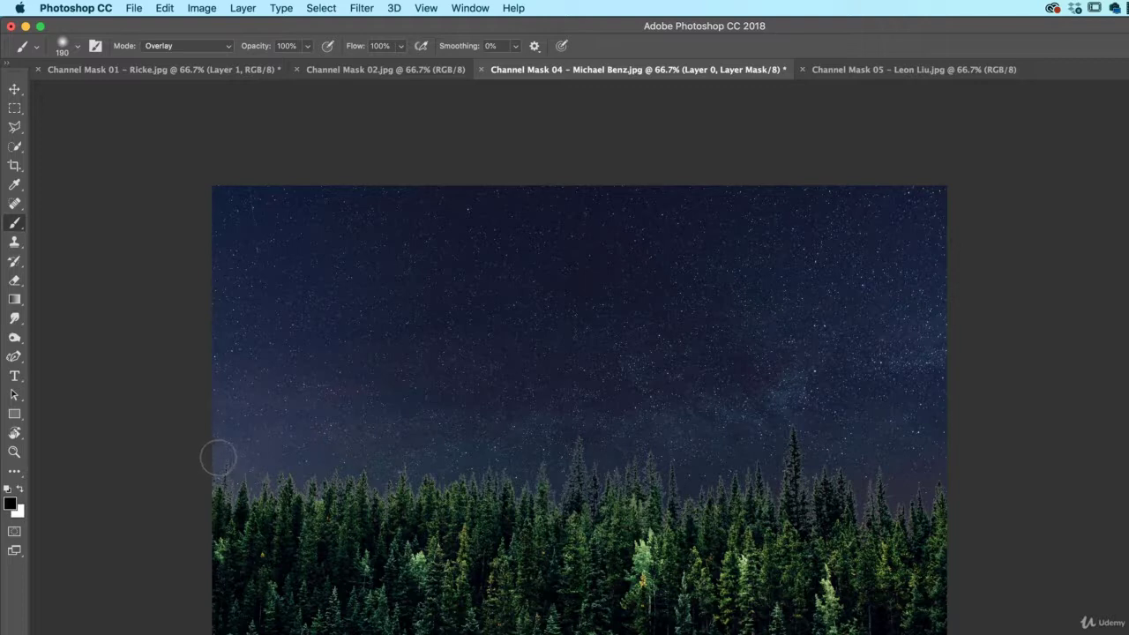
mouse_move(217, 456)
mouse_down()
mouse_move(231, 494)
mouse_move(571, 476)
mouse_move(574, 451)
mouse_move(592, 499)
mouse_move(681, 504)
mouse_move(814, 429)
mouse_move(756, 478)
mouse_move(947, 481)
mouse_up()
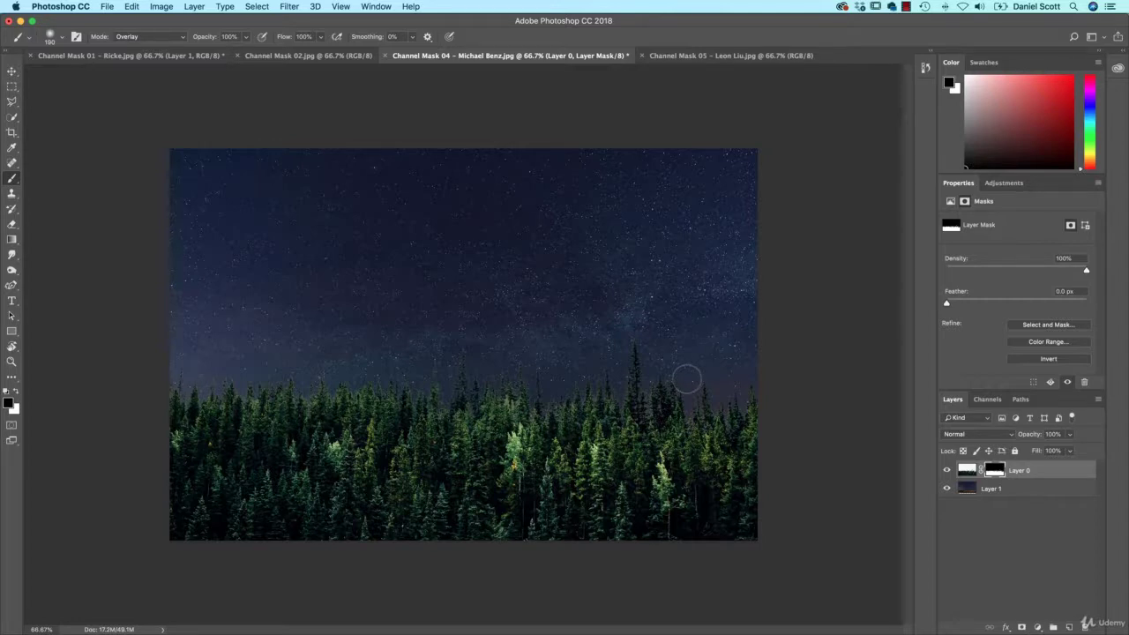
View Layer 0's mask alone, zoomed in, and darken the grey fringes between the treetops.
key(super+2)
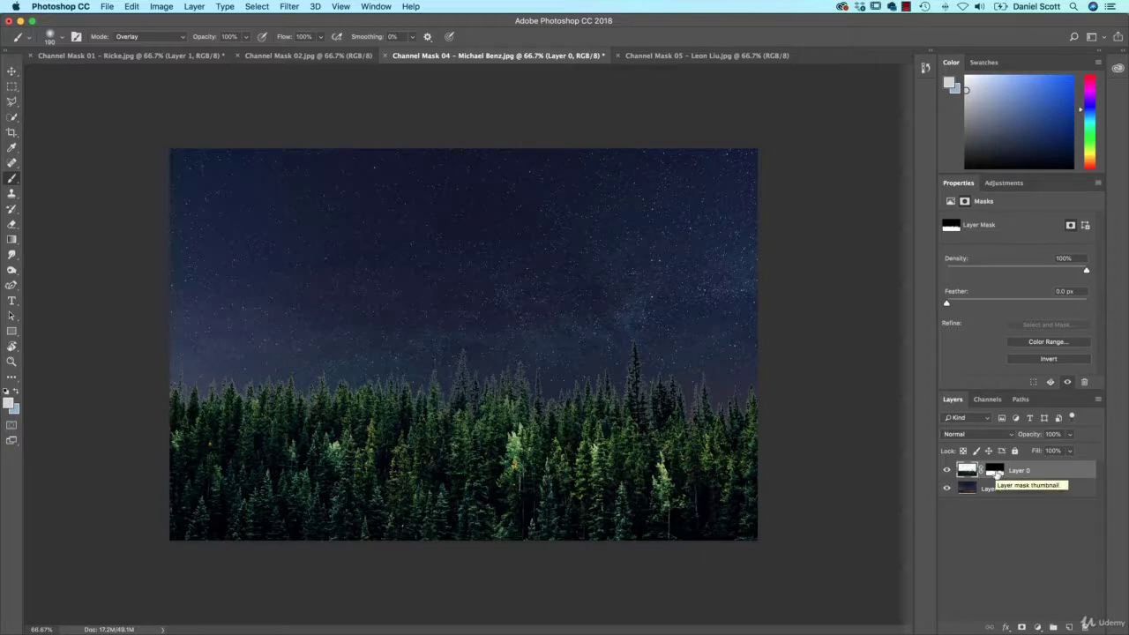
alt+click(994, 472)
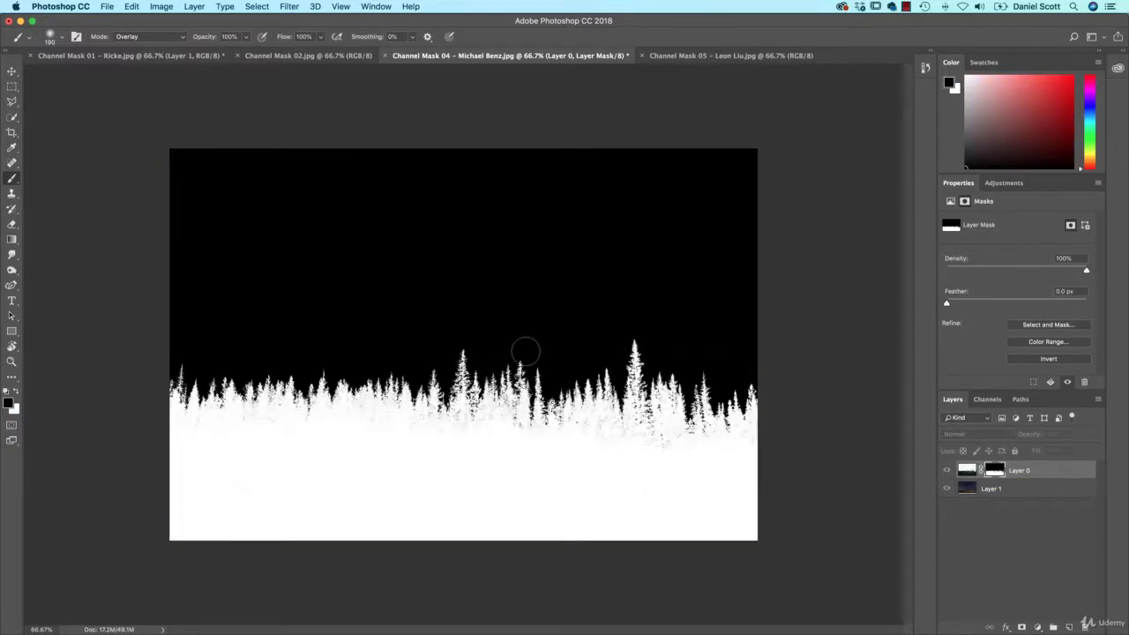
key(super+plus)
key(super+plus)
drag(393, 396, 544, 220)
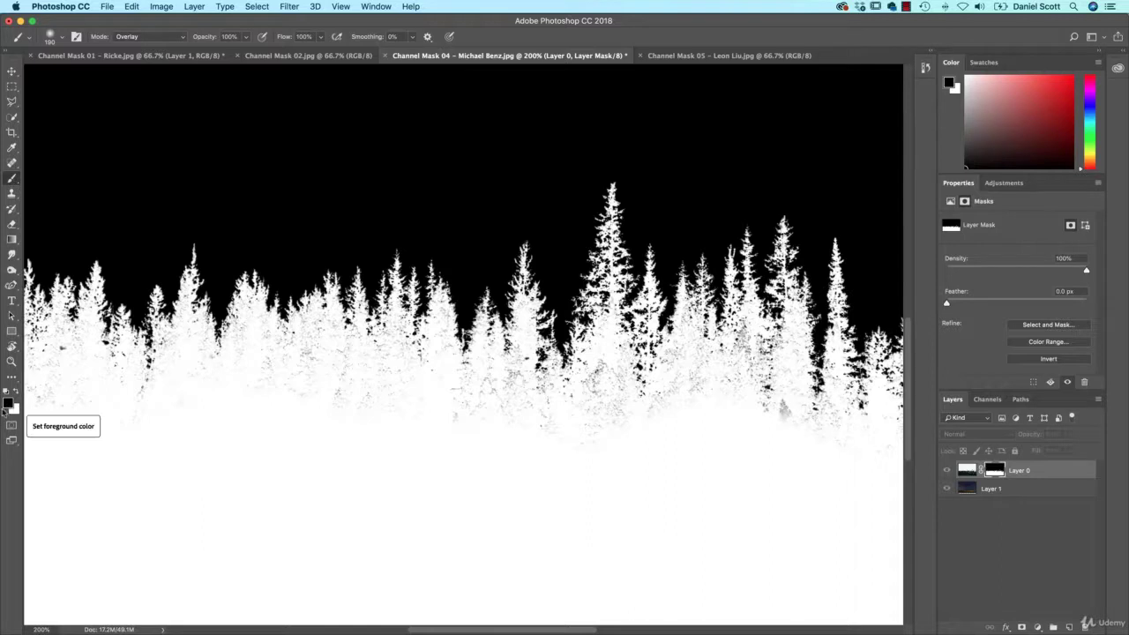
mouse_move(611, 264)
mouse_down()
mouse_move(429, 254)
mouse_move(388, 271)
mouse_up()
key(super+equal)
key(super+equal)
key(super+equal)
key(super+equal)
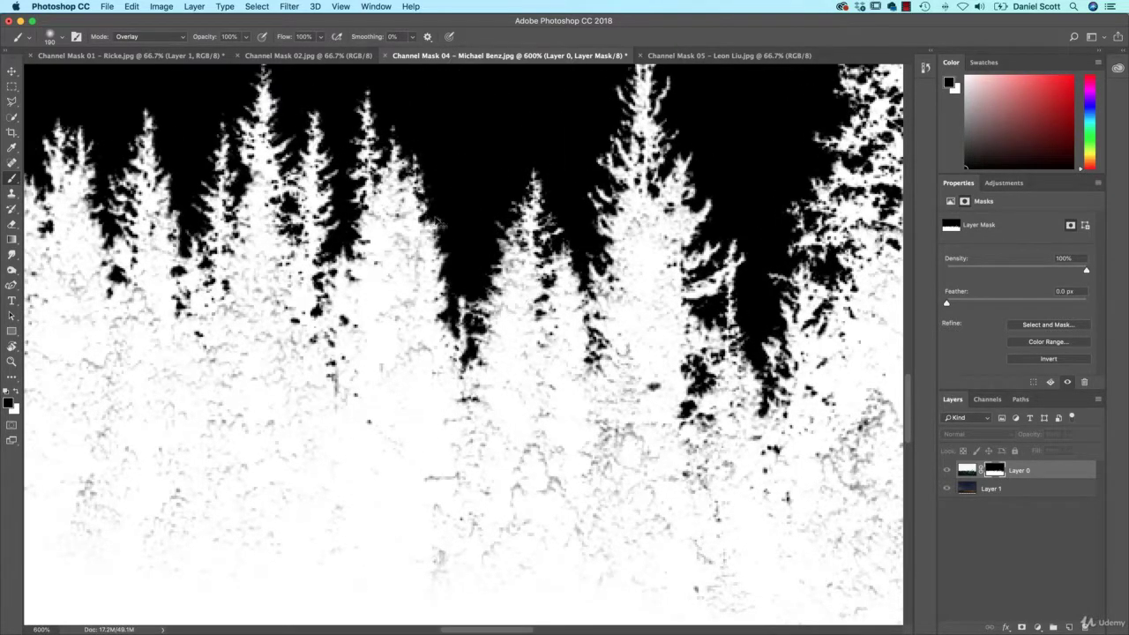
mouse_move(479, 176)
mouse_down()
mouse_move(529, 211)
mouse_move(579, 214)
mouse_move(582, 225)
mouse_move(512, 212)
mouse_move(472, 221)
mouse_up()
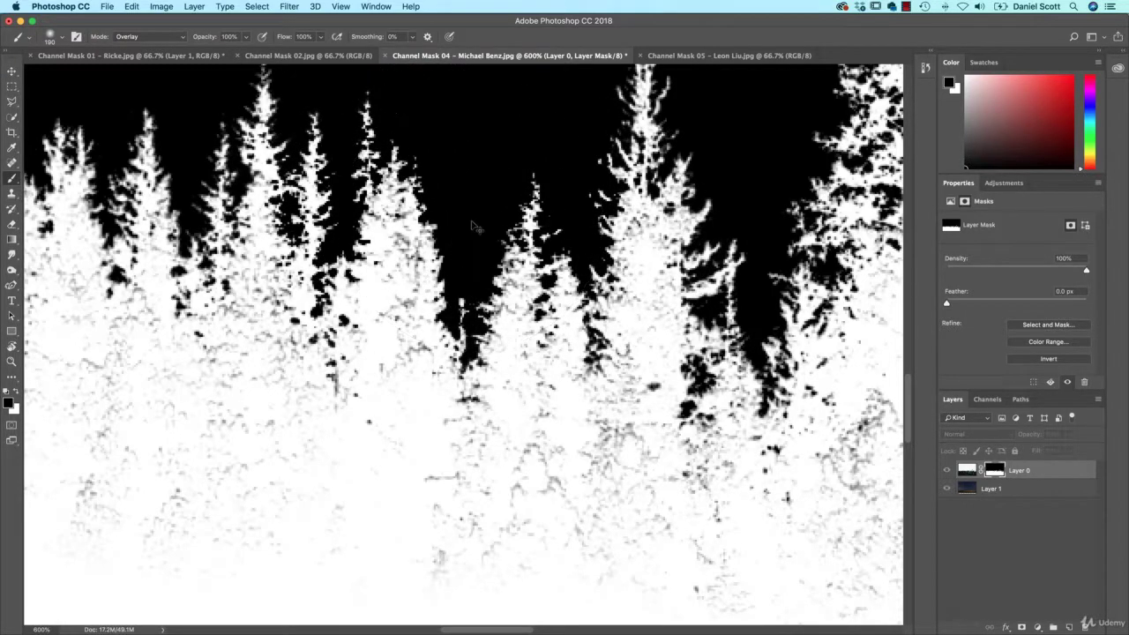
key(super+1)
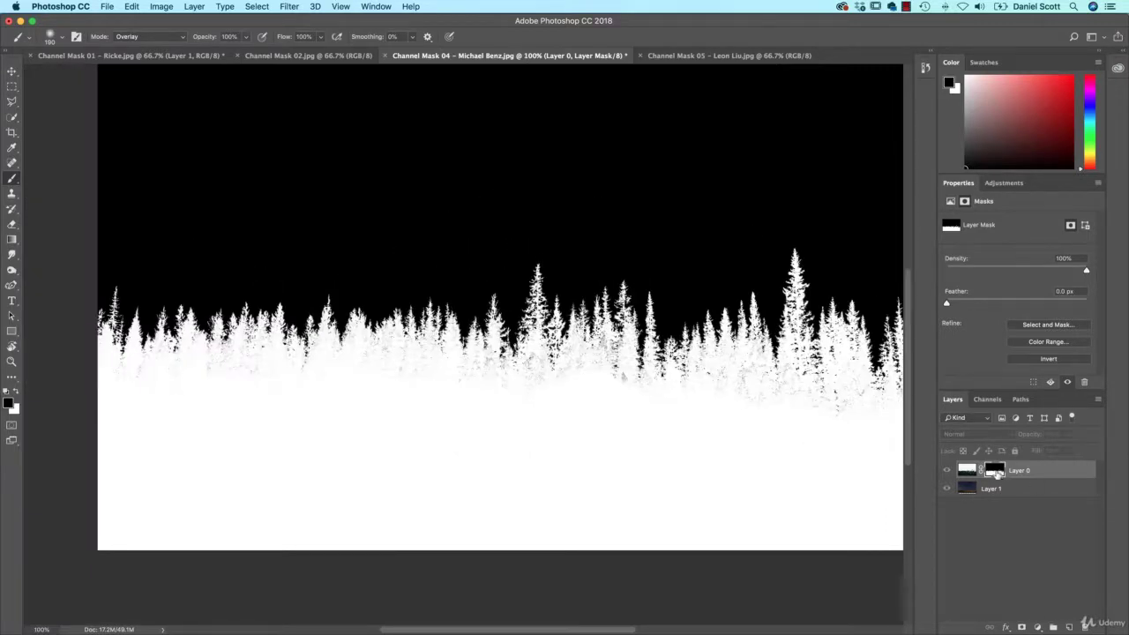
Return to the composite view, enlarge the brush to about 439 px, and recentre the image.
alt+click(994, 472)
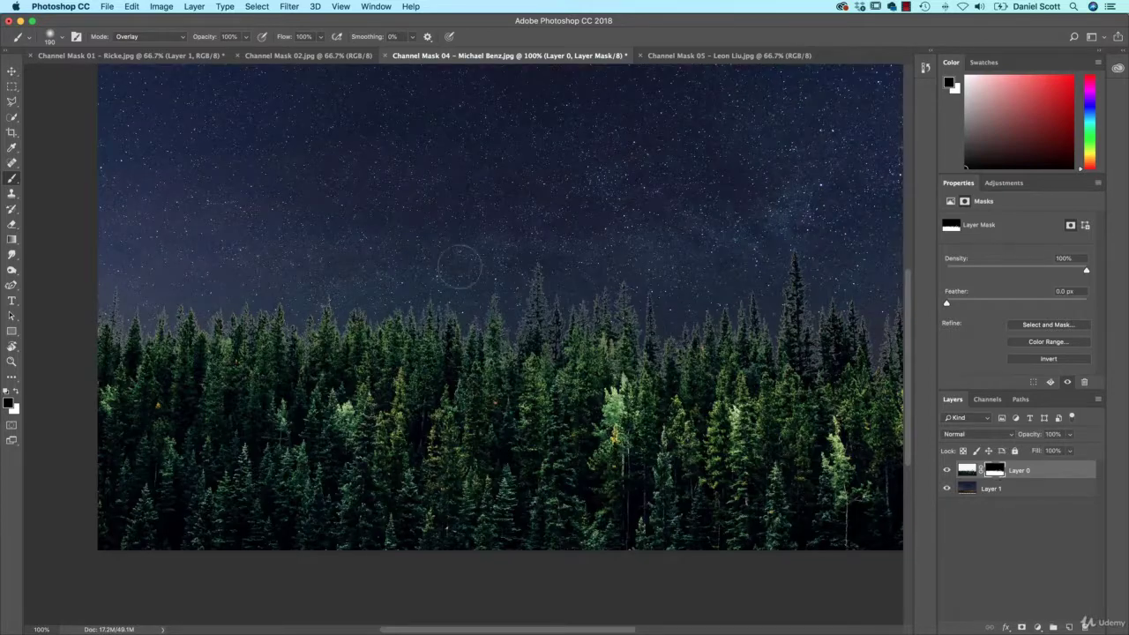
drag(491, 282, 585, 282)
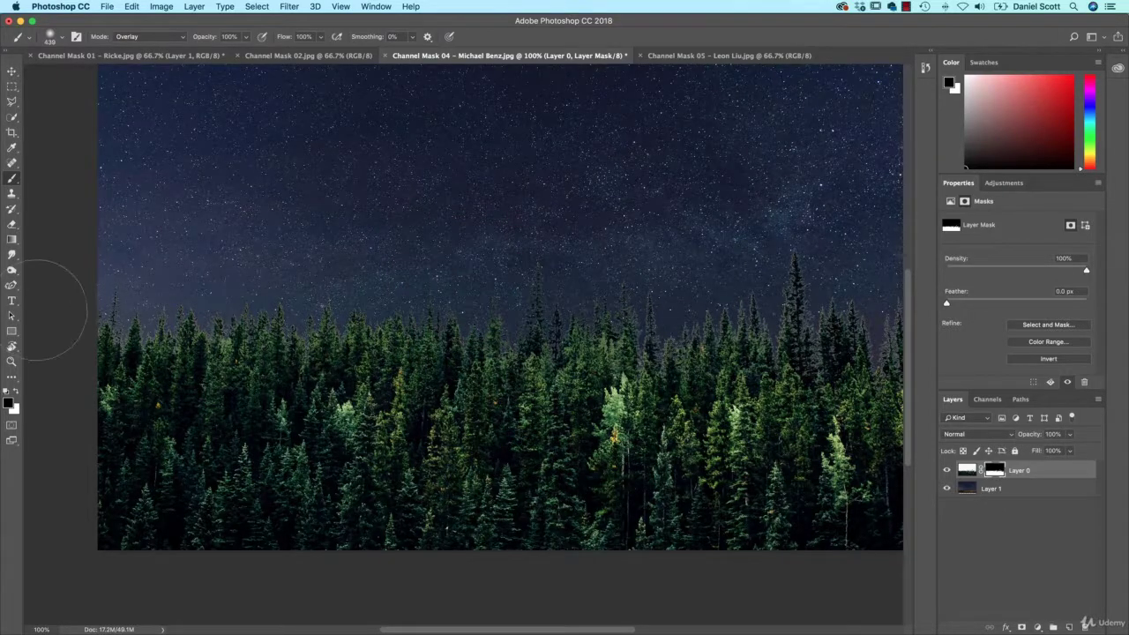
drag(582, 239, 327, 282)
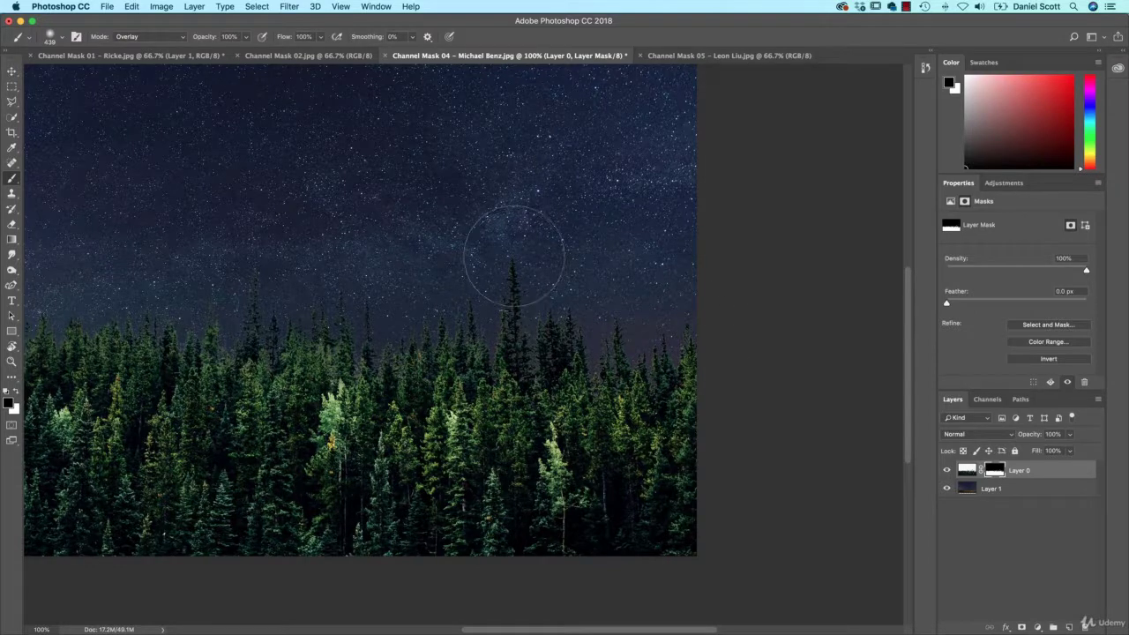
mouse_move(440, 252)
mouse_down()
mouse_move(591, 202)
mouse_move(604, 209)
mouse_up()
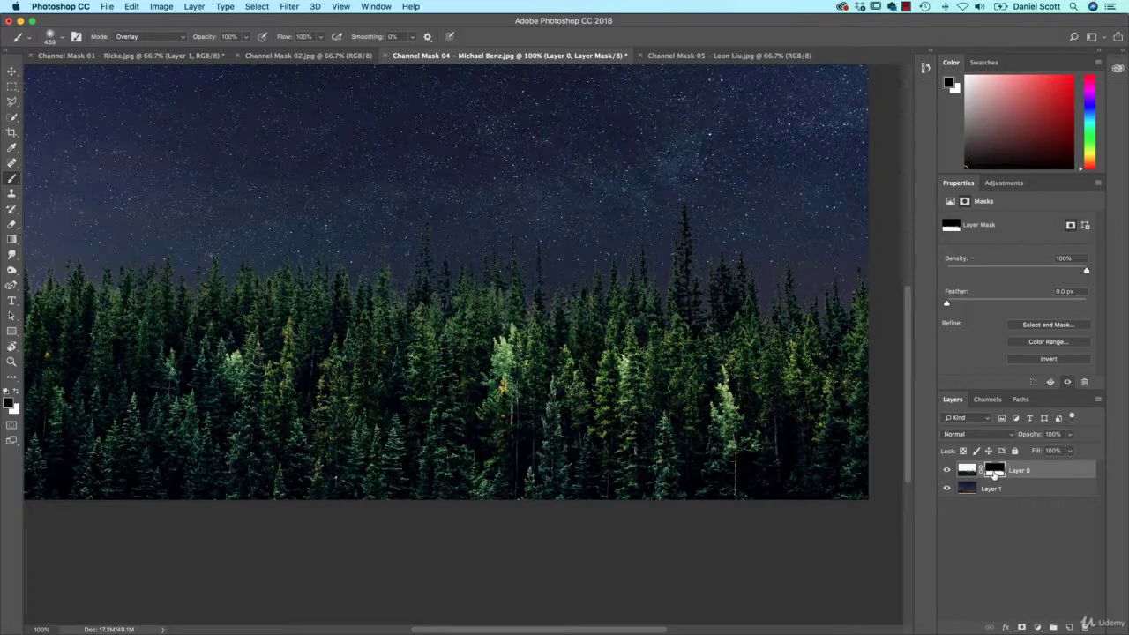
Show the mask alone at 300% on the tree bases with a 100 px brush.
alt+click(993, 473)
key(super+0)
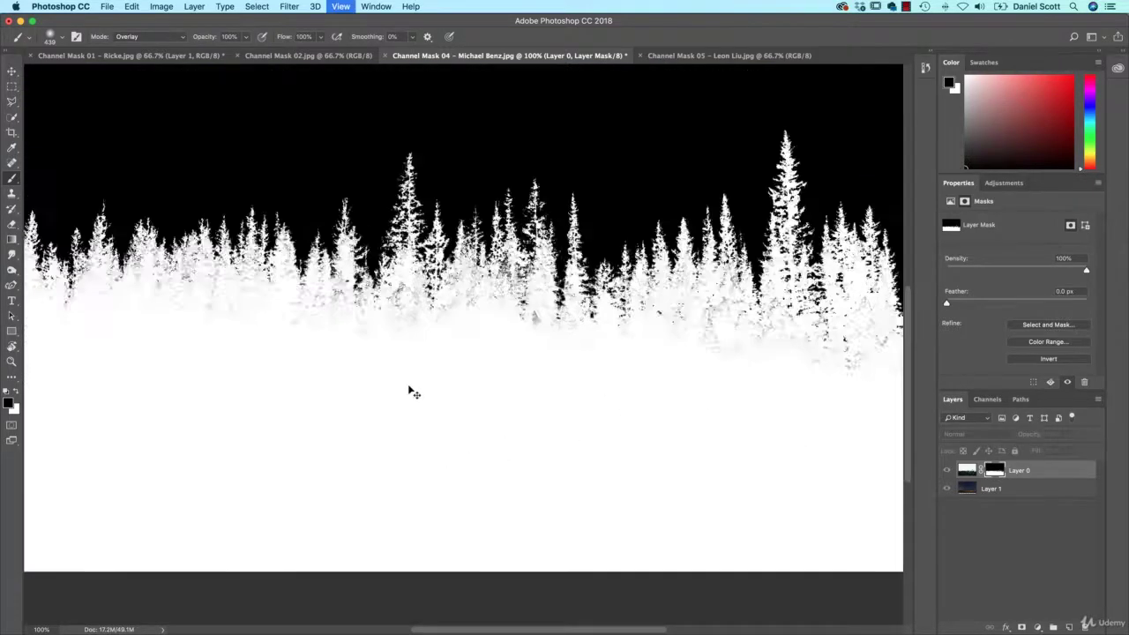
key(super+equal)
key(super+equal)
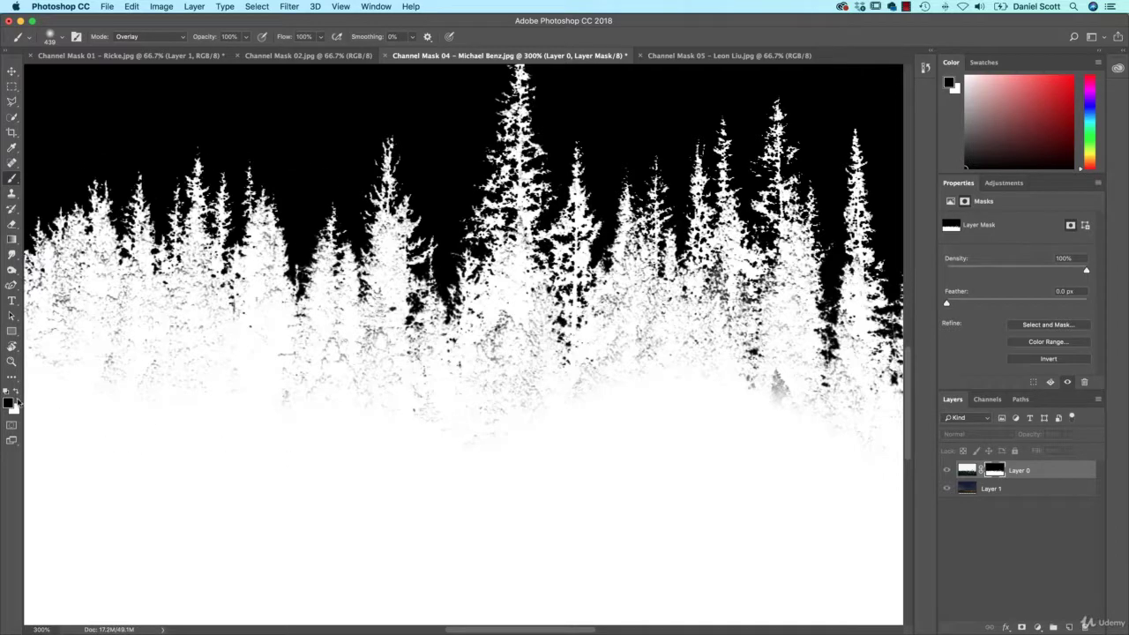
drag(391, 320, 399, 317)
mouse_move(597, 344)
mouse_down()
mouse_move(577, 345)
mouse_move(594, 386)
mouse_up()
Paint white over the grey specks along the tree bases, including under the right-hand trees.
mouse_move(502, 418)
mouse_down()
mouse_move(504, 324)
mouse_move(568, 407)
mouse_move(487, 336)
mouse_move(482, 369)
mouse_move(389, 416)
mouse_move(297, 371)
mouse_move(386, 380)
mouse_move(341, 373)
mouse_move(320, 396)
mouse_move(365, 285)
mouse_up()
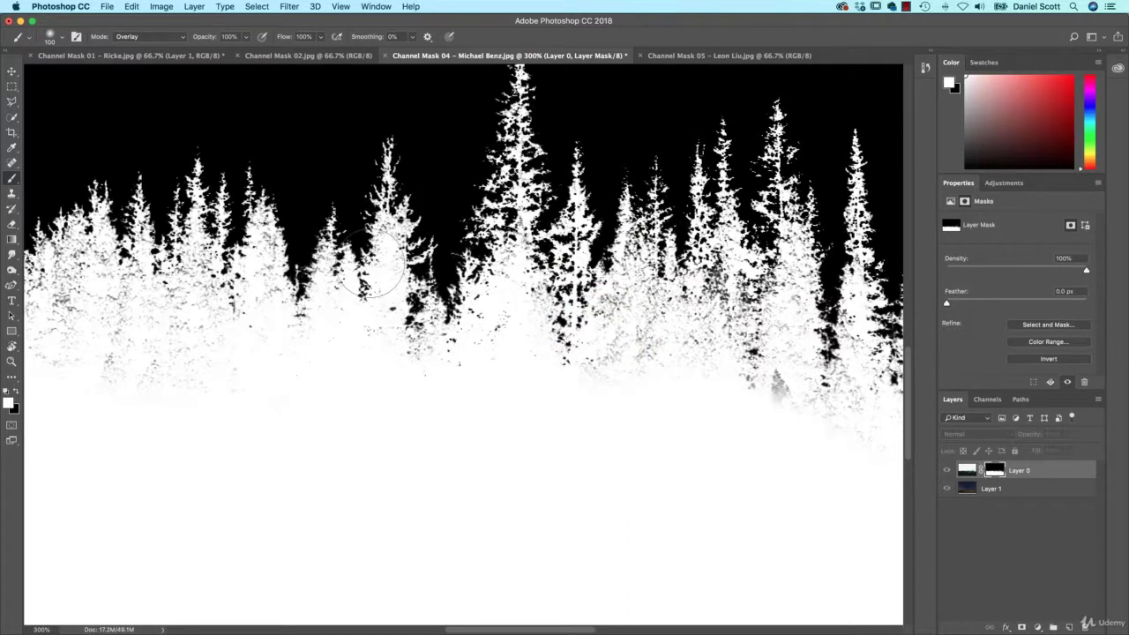
key(super+z)
mouse_move(373, 408)
mouse_down()
mouse_move(399, 402)
mouse_move(303, 408)
mouse_move(257, 395)
mouse_move(301, 387)
mouse_move(524, 470)
mouse_move(541, 396)
mouse_move(496, 375)
mouse_move(502, 317)
mouse_move(551, 394)
mouse_move(629, 341)
mouse_move(653, 338)
mouse_move(723, 398)
mouse_move(785, 428)
mouse_move(792, 410)
mouse_move(523, 481)
mouse_up()
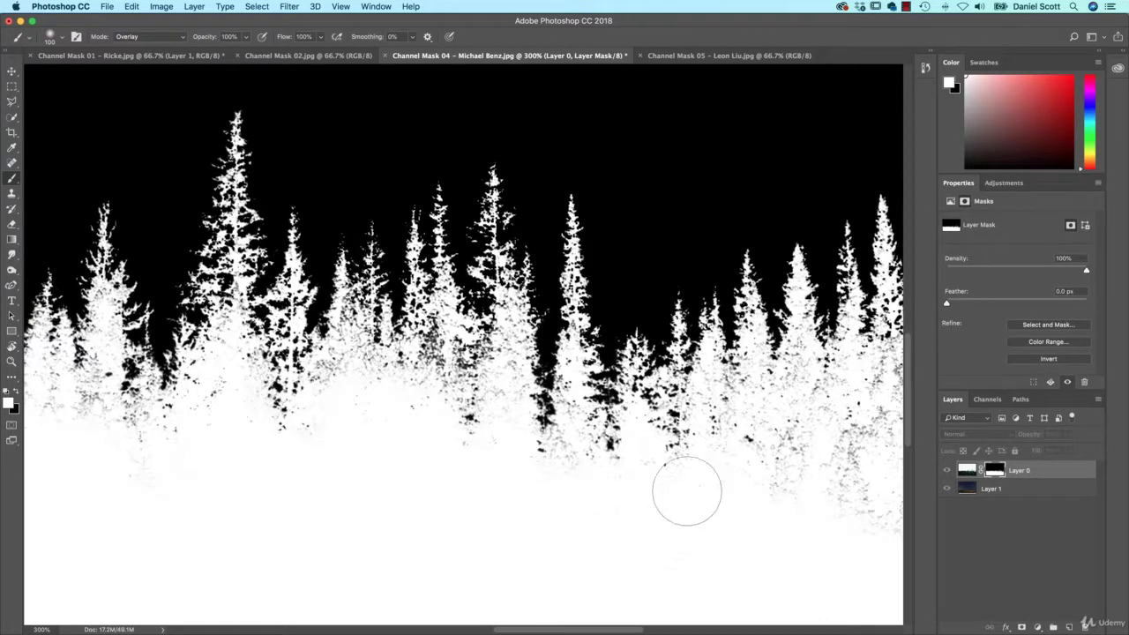
mouse_move(685, 491)
mouse_down()
mouse_move(418, 492)
mouse_move(279, 508)
mouse_up()
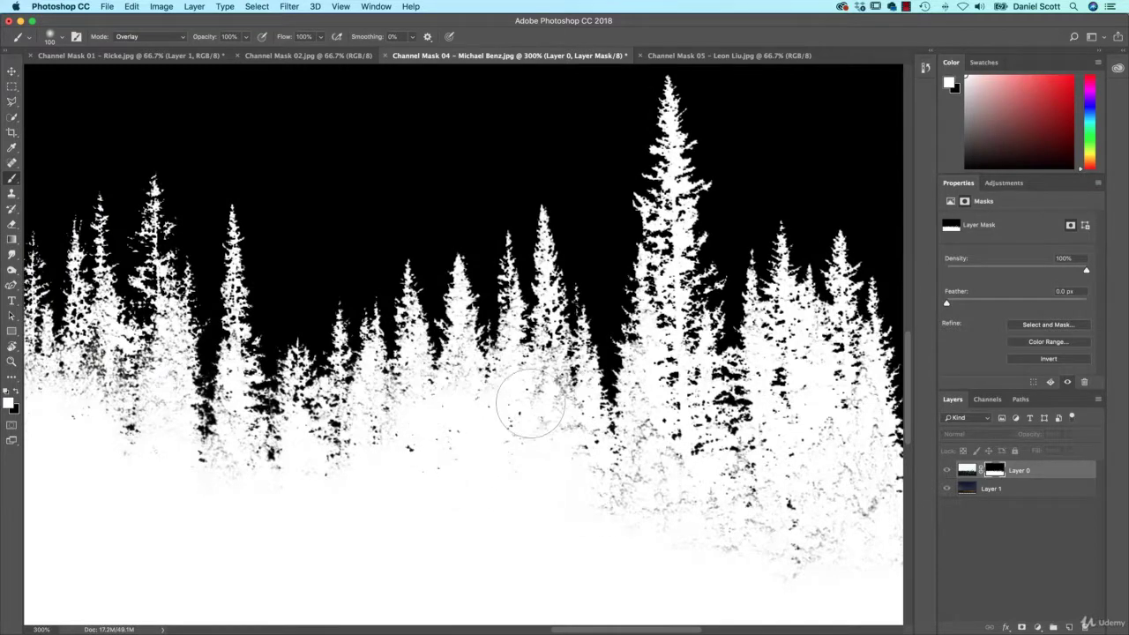
mouse_move(658, 548)
mouse_down()
mouse_move(678, 510)
mouse_move(812, 589)
mouse_move(835, 538)
mouse_move(820, 477)
mouse_move(862, 474)
mouse_move(873, 514)
mouse_move(540, 415)
mouse_up()
mouse_move(466, 488)
mouse_down()
mouse_move(663, 479)
mouse_move(674, 381)
mouse_up()
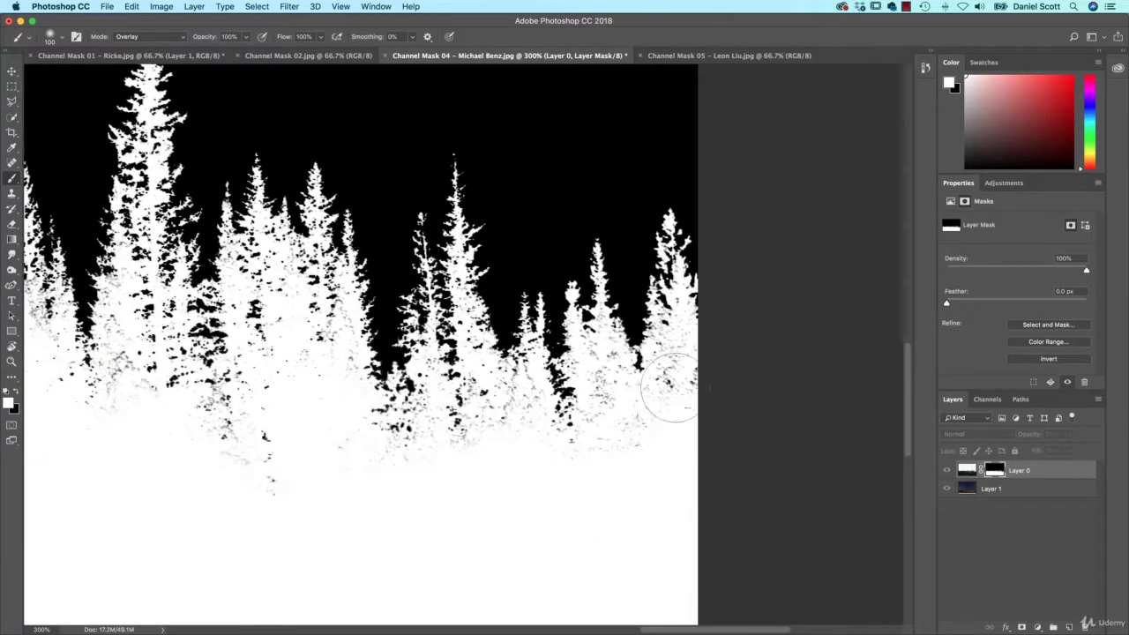
Check the composite, return to the full-colour image zoomed out, and make black the painting colour again.
alt+click(994, 472)
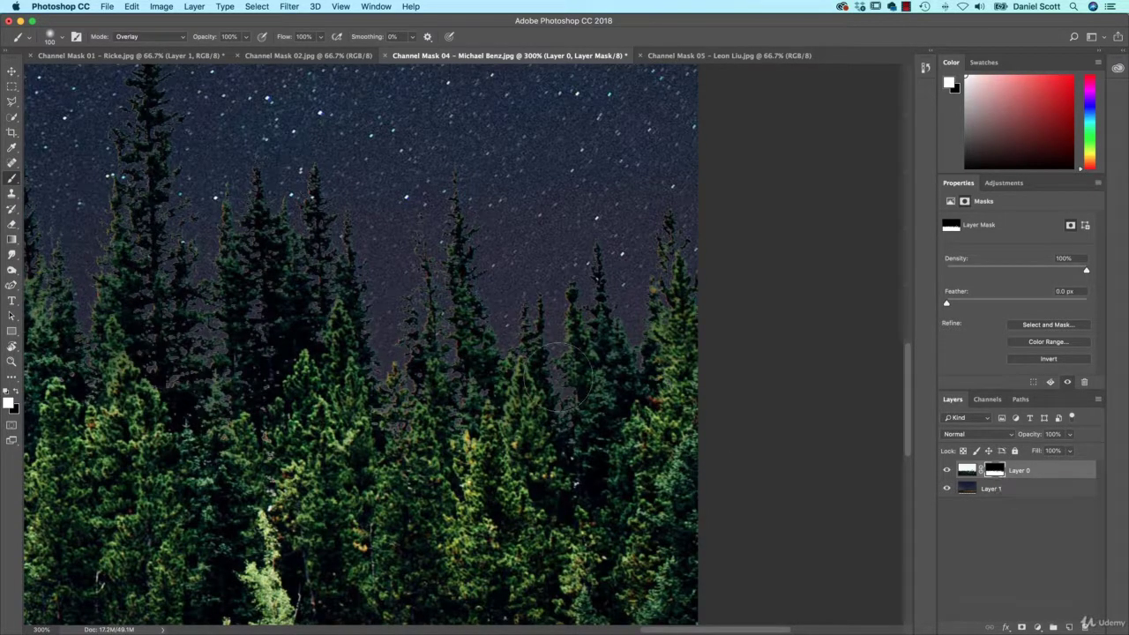
alt+click(995, 473)
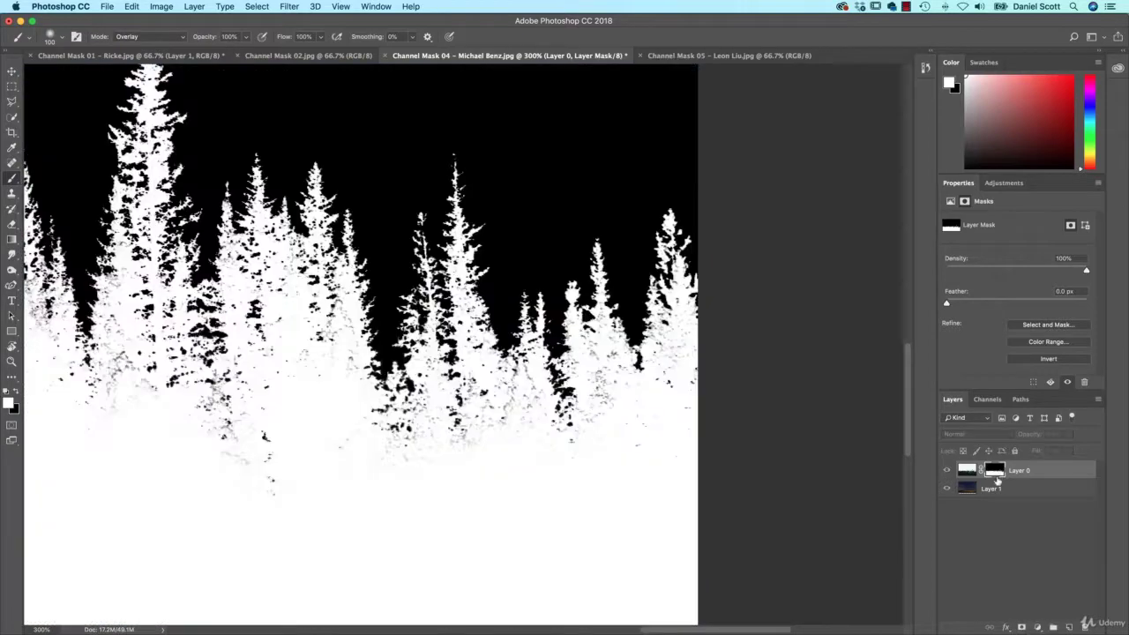
scroll(574, 514, down, 6)
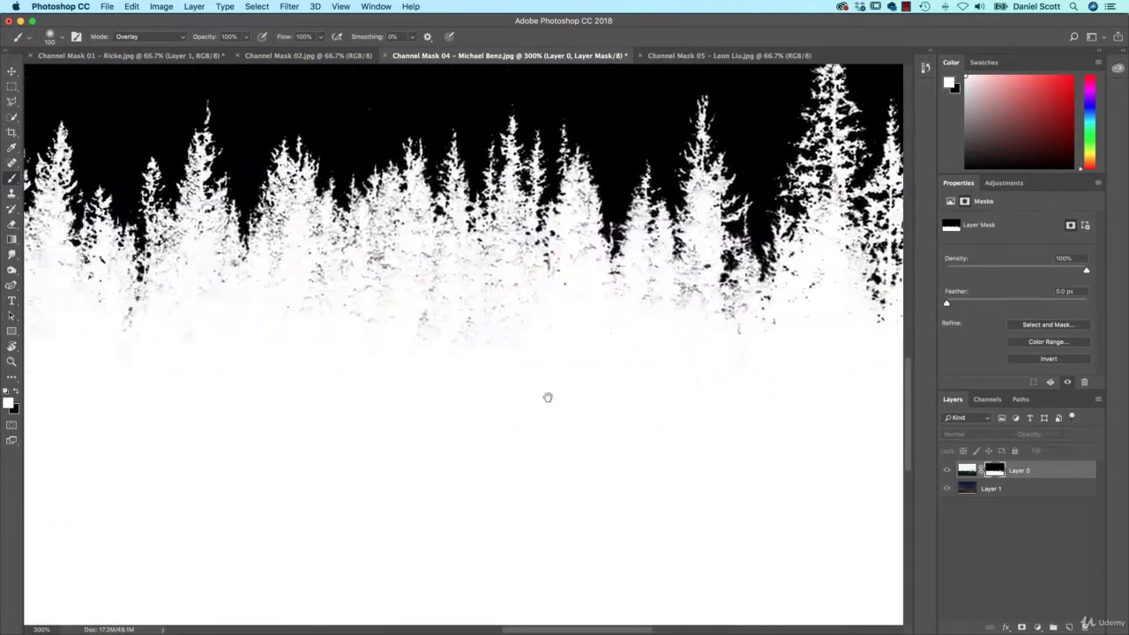
scroll(517, 402, left, 8)
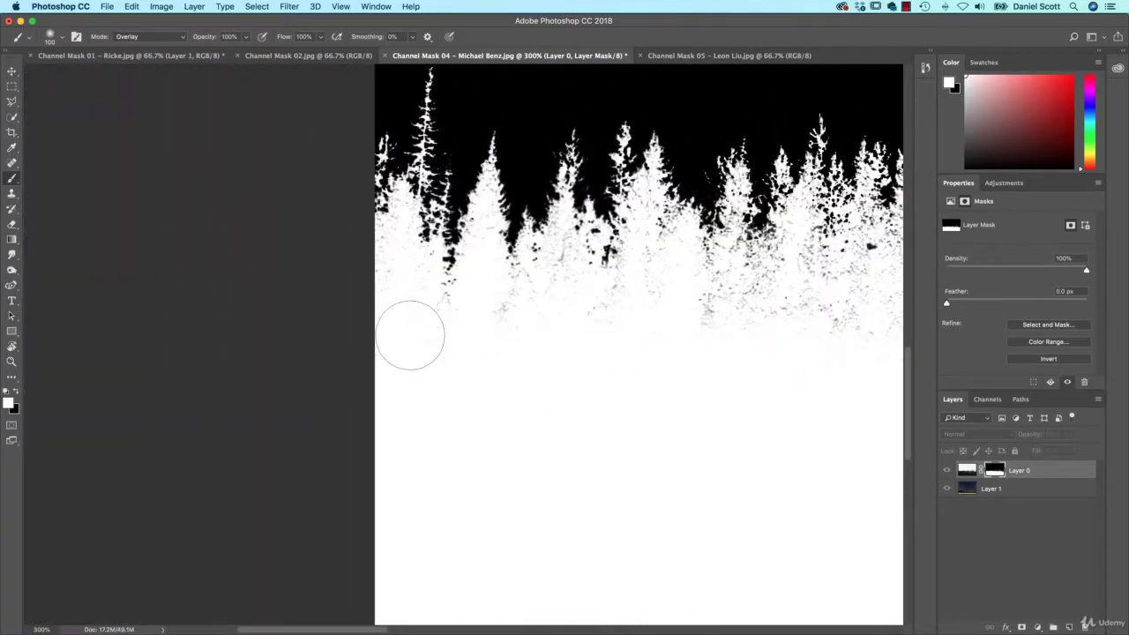
click(970, 470)
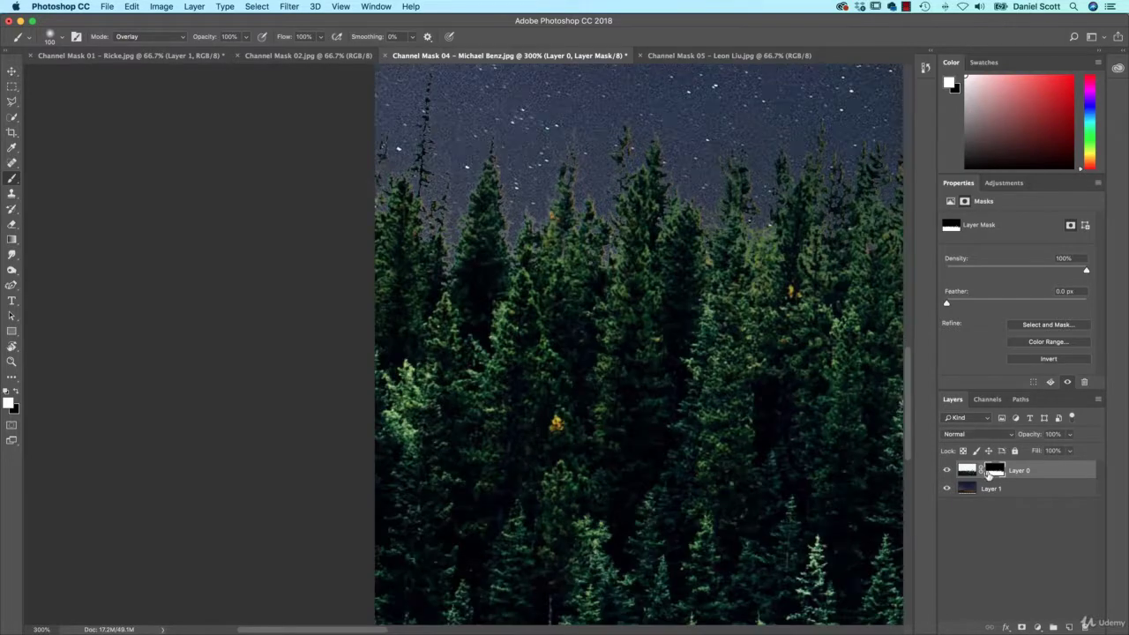
key(super+minus)
key(super+minus)
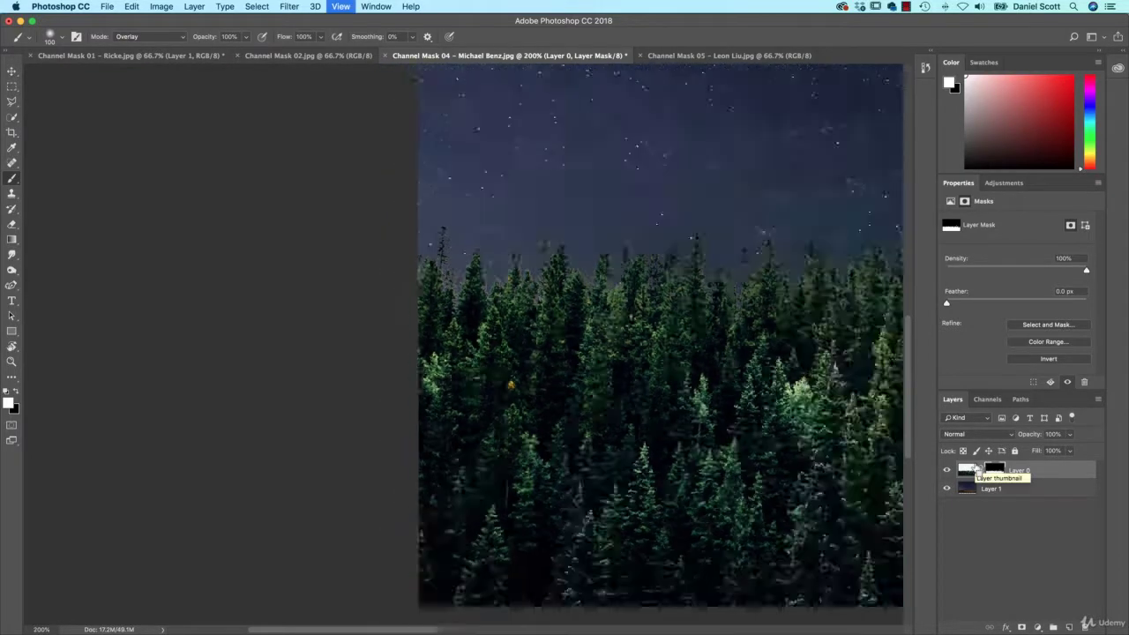
key(super+minus)
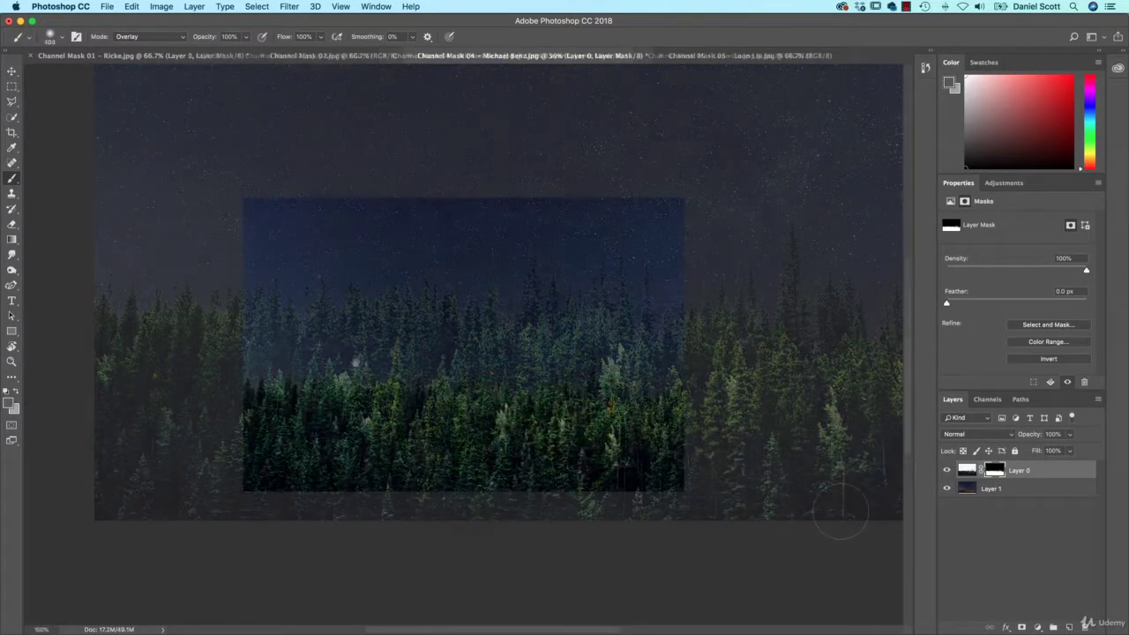
key(x)
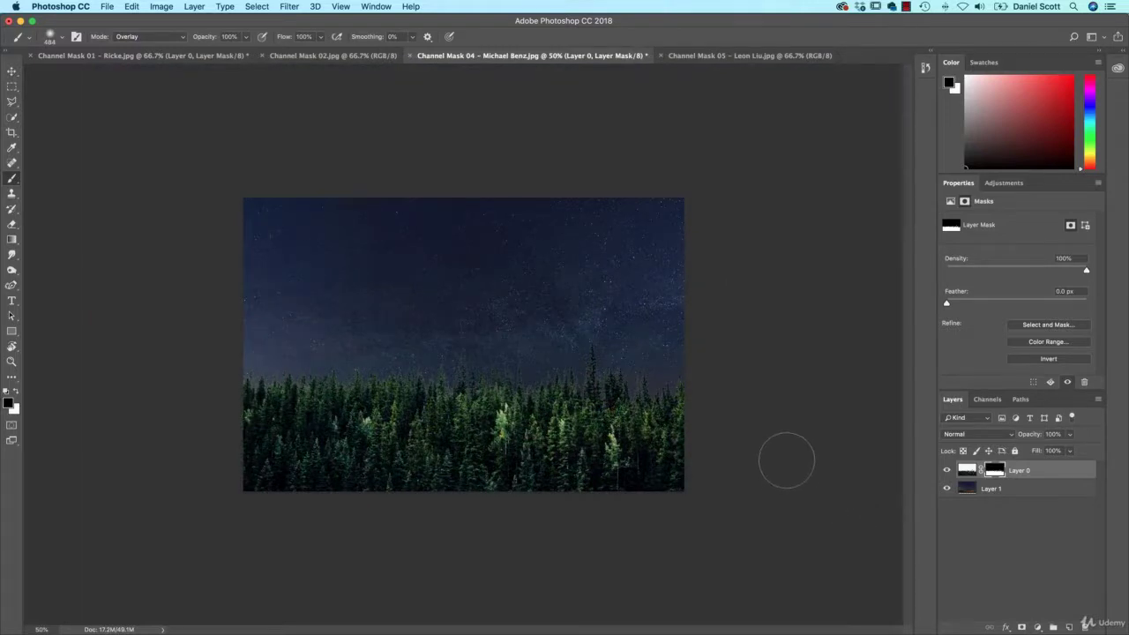
Switch to the Channel Mask 01 wheat document and set the brush opacity to 70%.
click(122, 57)
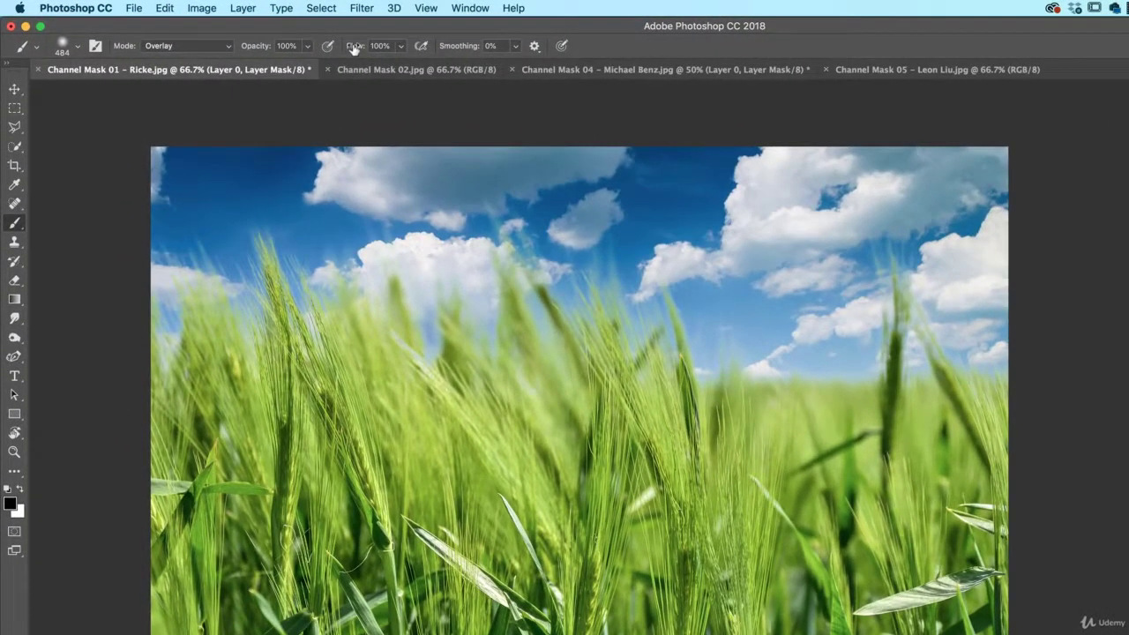
click(304, 46)
mouse_move(306, 67)
mouse_down()
mouse_move(273, 68)
mouse_move(323, 69)
mouse_up()
key(2)
key(7)
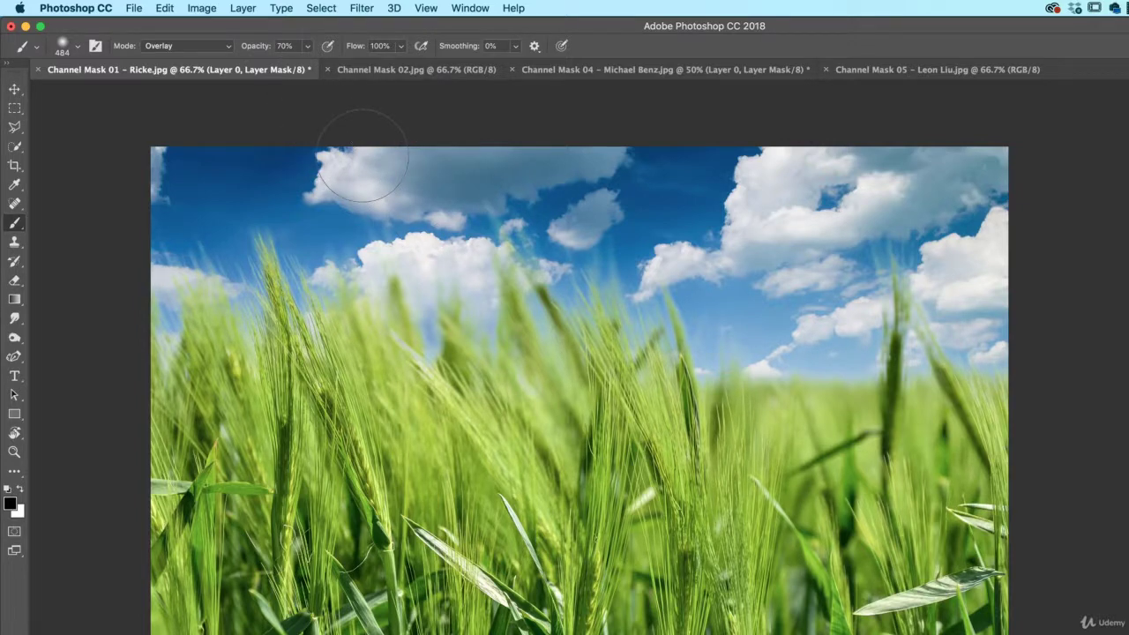